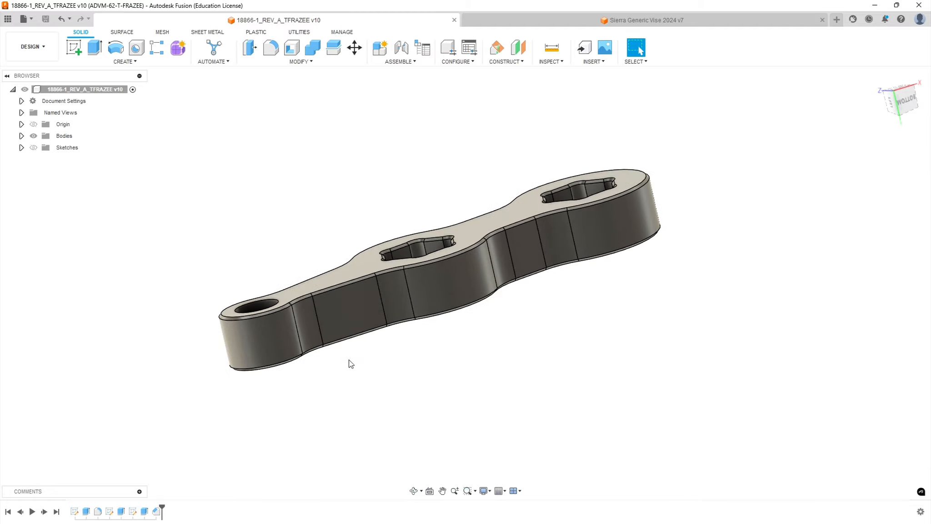
Look up the wrench body's raw stock size in the Job# 19100 Traveler PDF, and return to the Fusion model
middle_click_drag(485, 369, 471, 199, "shift")
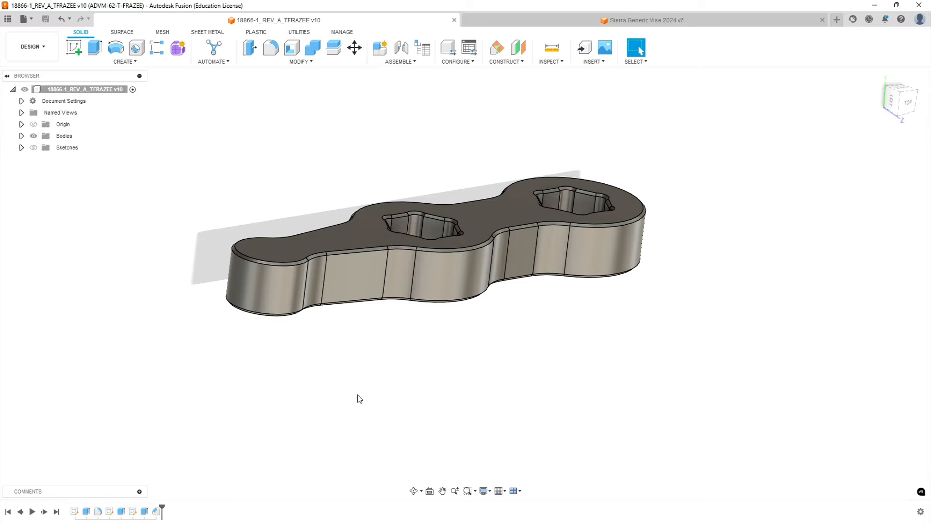
middle_click_drag(547, 313, 522, 344, "shift")
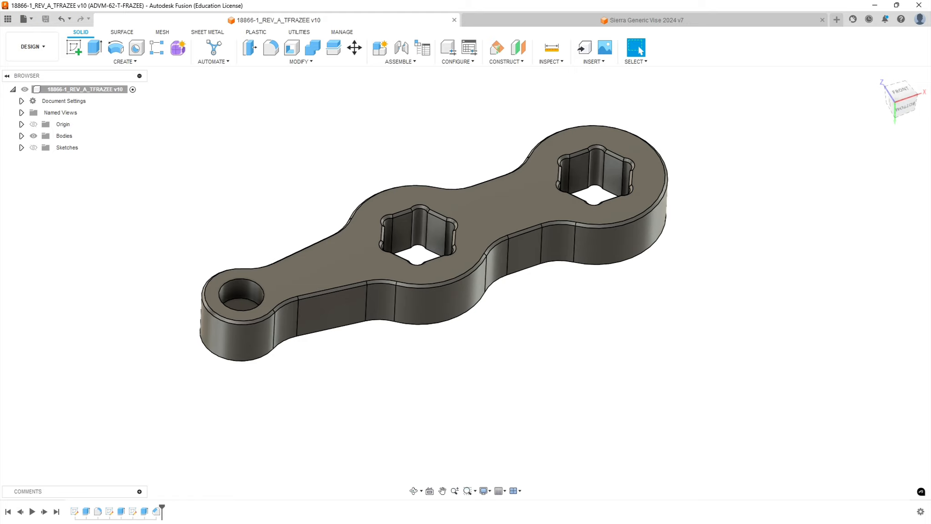
key("alt+Tab")
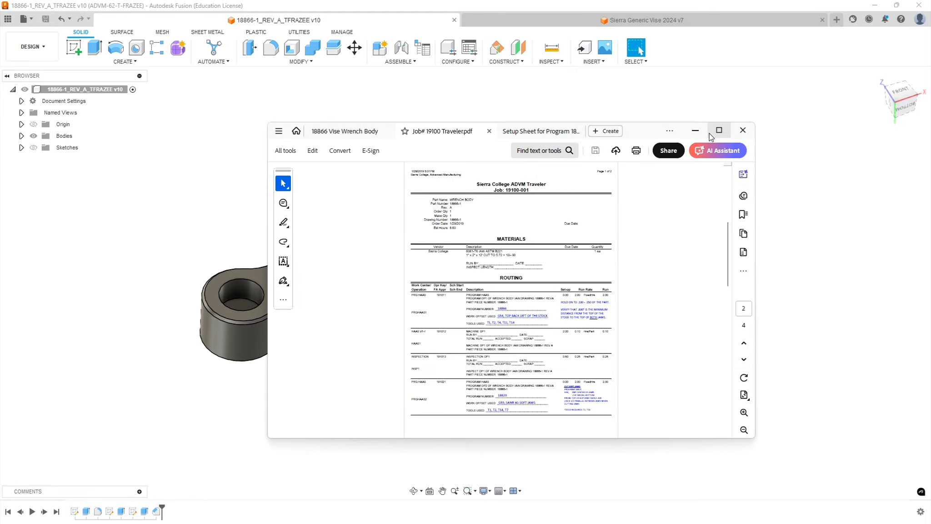
left_click(710, 133)
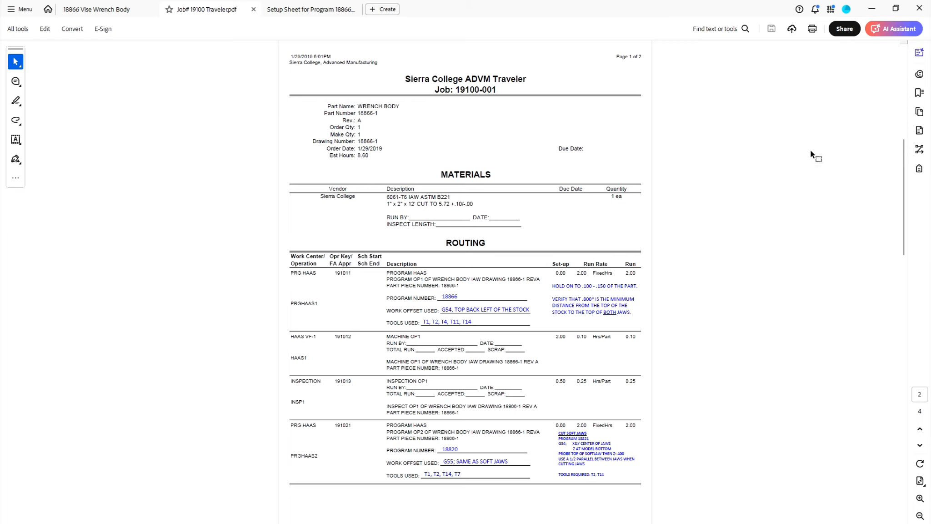
left_click(872, 9)
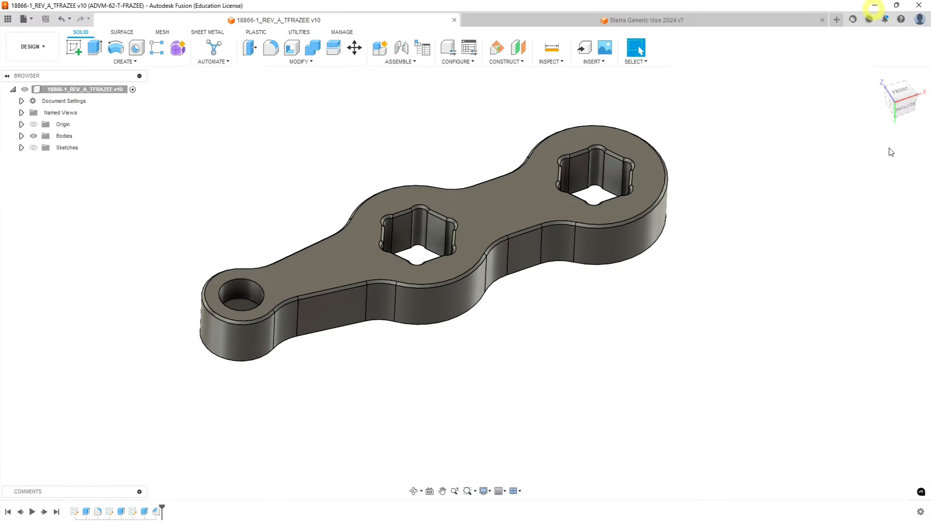
Start a sketch on the wrench's flat face and draw a rectangle about 6.6 by 2.5 in around the part
left_click(74, 47)
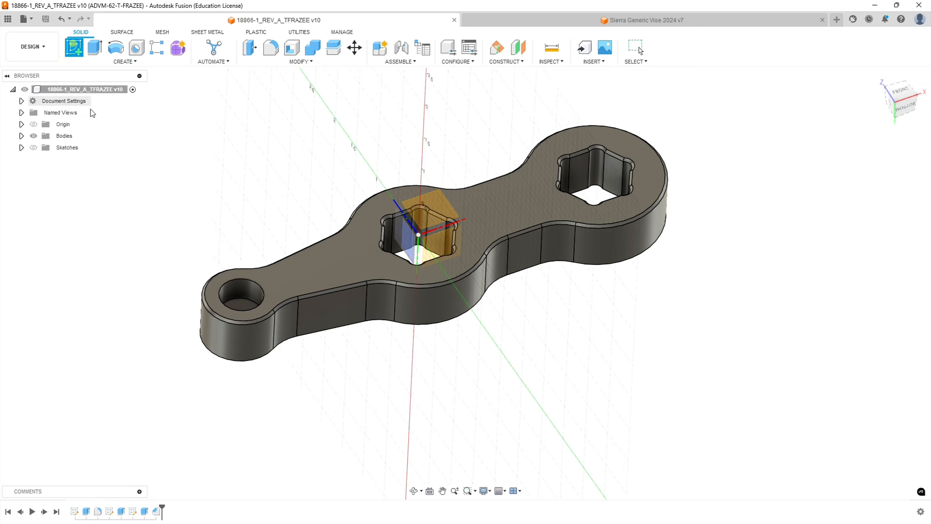
left_click(360, 241)
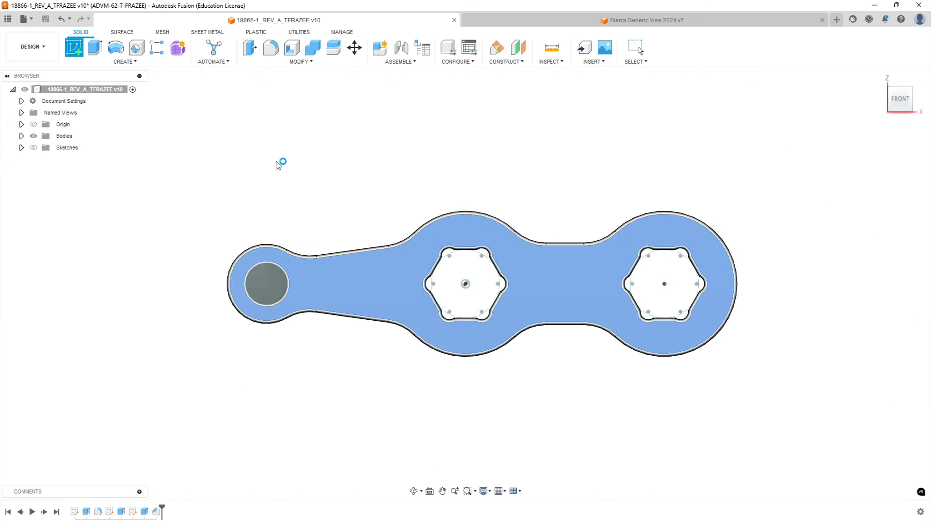
key("r")
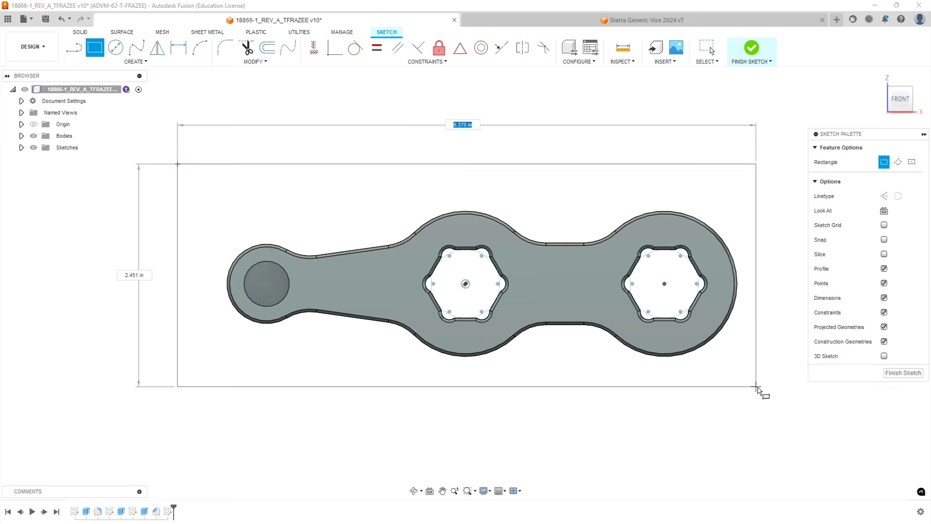
left_click(775, 394)
Dimension the stock rectangle to 2 in high and 5.72 in long
left_click(178, 48)
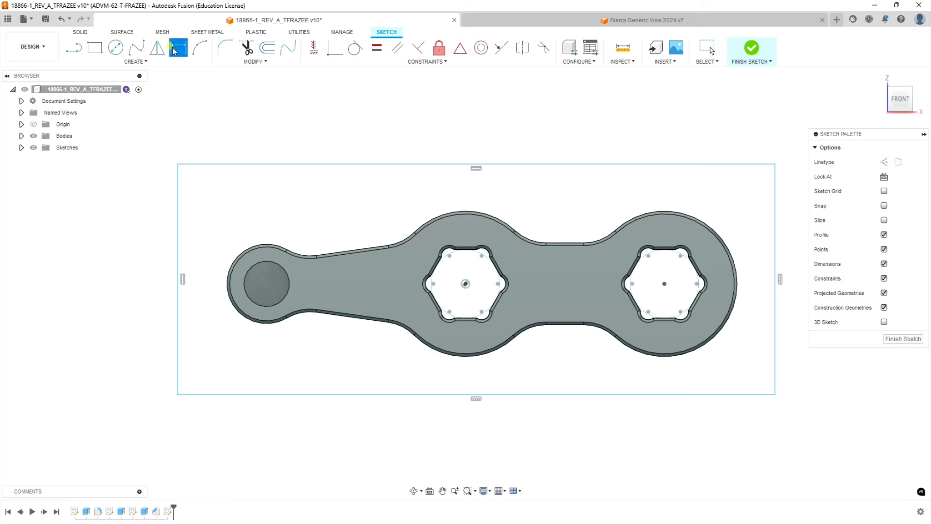
left_click(178, 203)
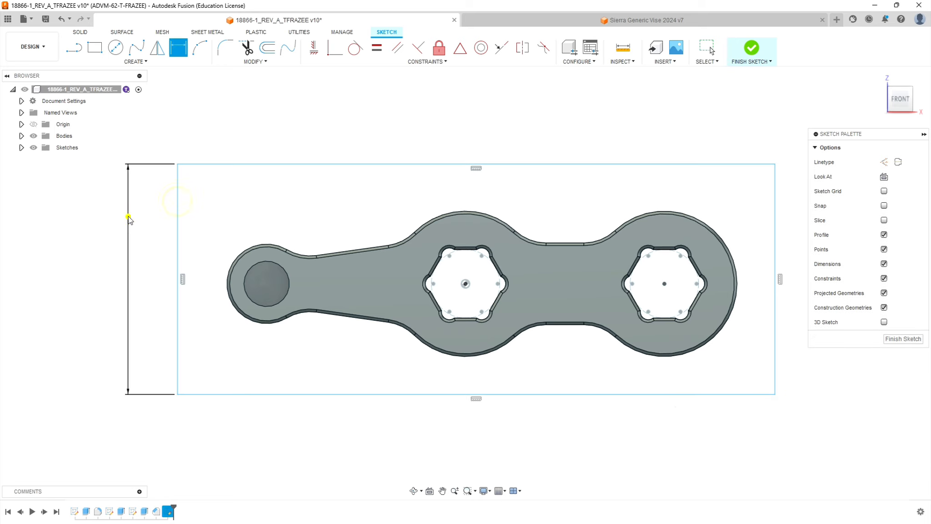
left_click(129, 217)
type("2")
key("Return")
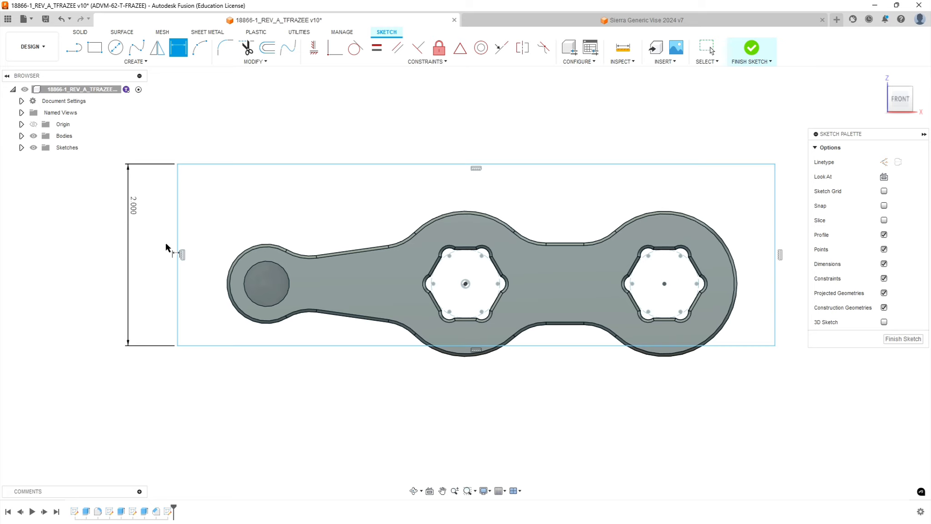
left_click(385, 164)
left_click(386, 125)
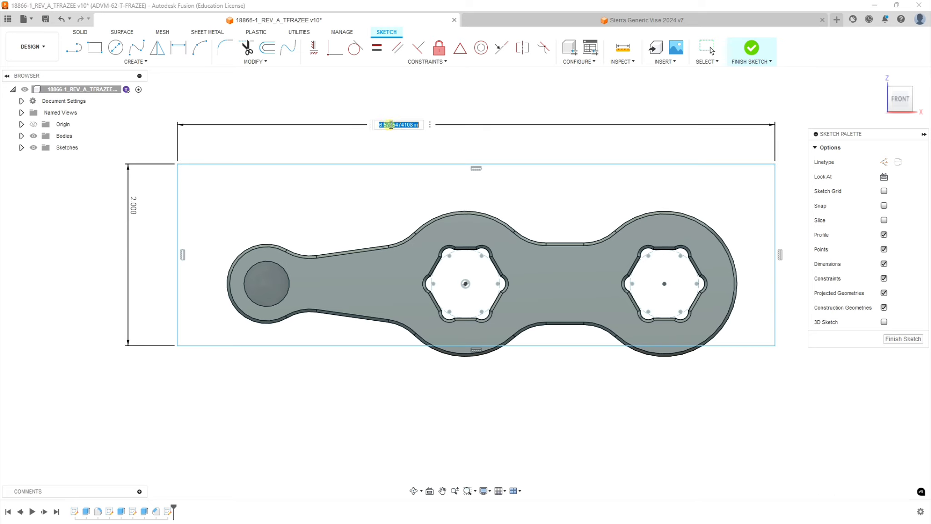
type("5")
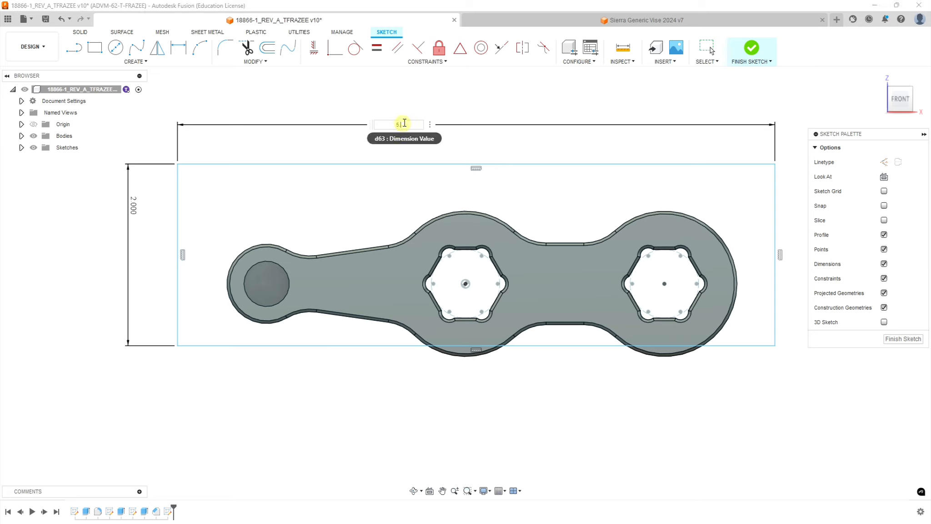
type(".72")
key("Return")
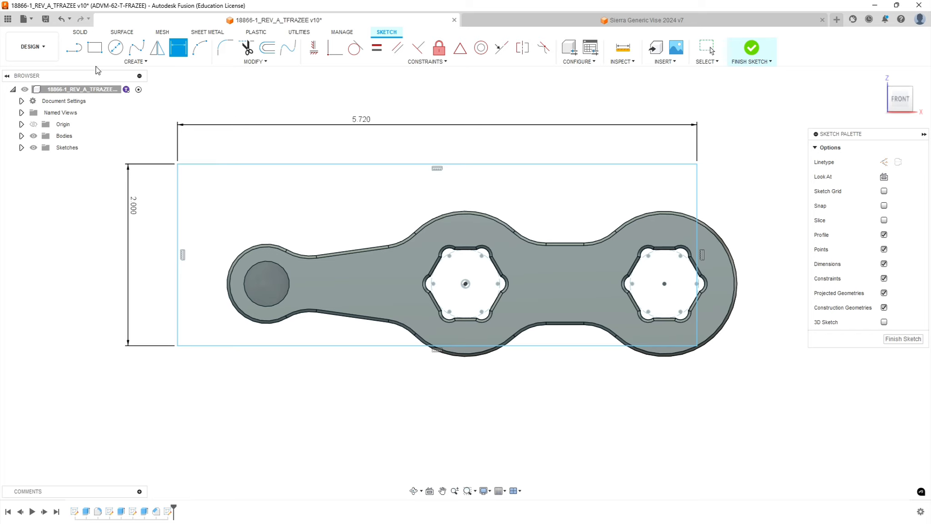
Draw a diagonal line between opposite corners of the rectangle and convert it to construction geometry
key("l")
left_click(178, 165)
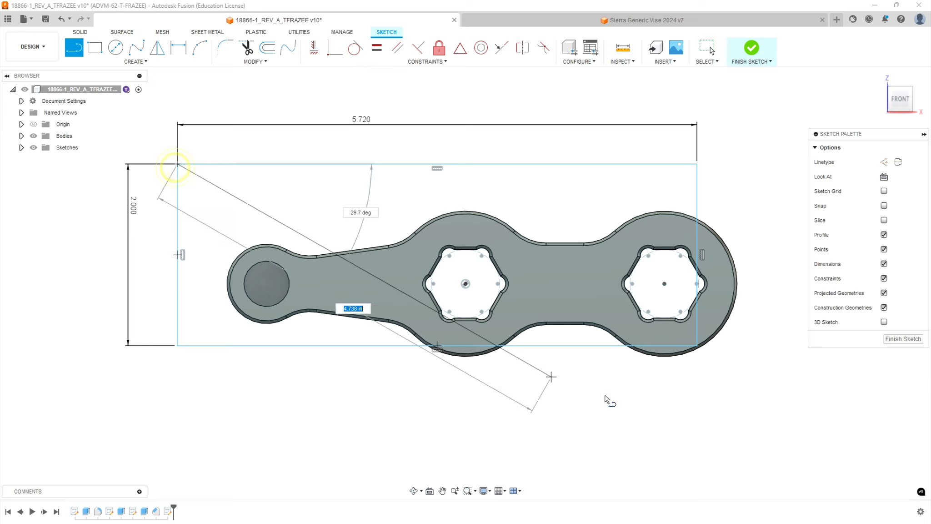
left_click(698, 346)
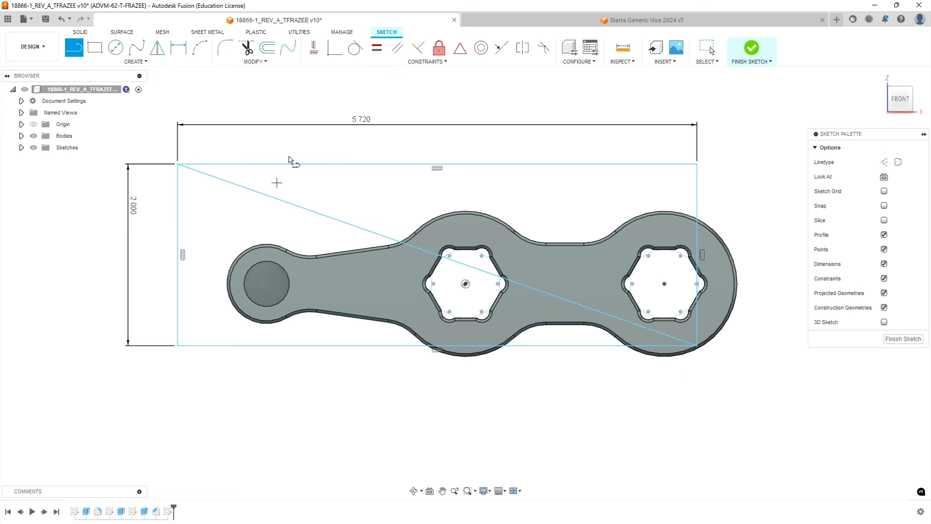
right_click(339, 100)
left_click(376, 100)
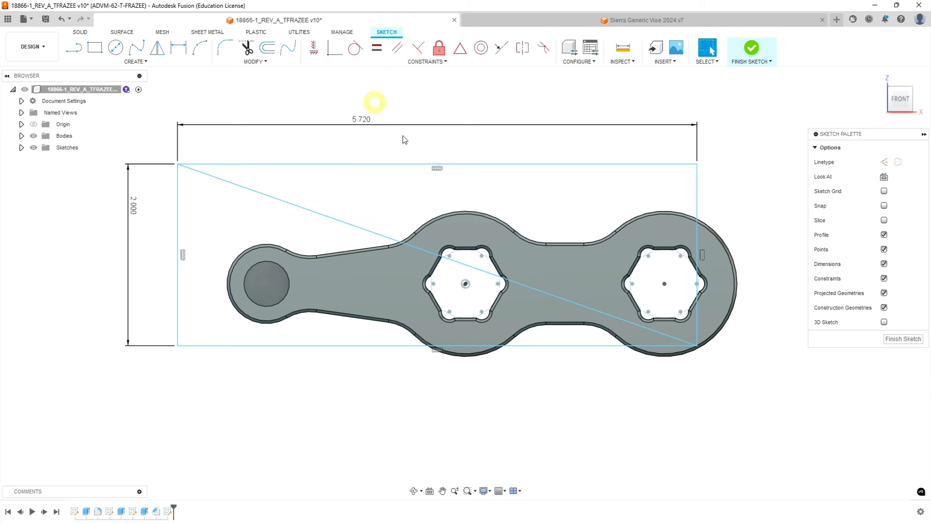
left_click(326, 217)
right_click(326, 217)
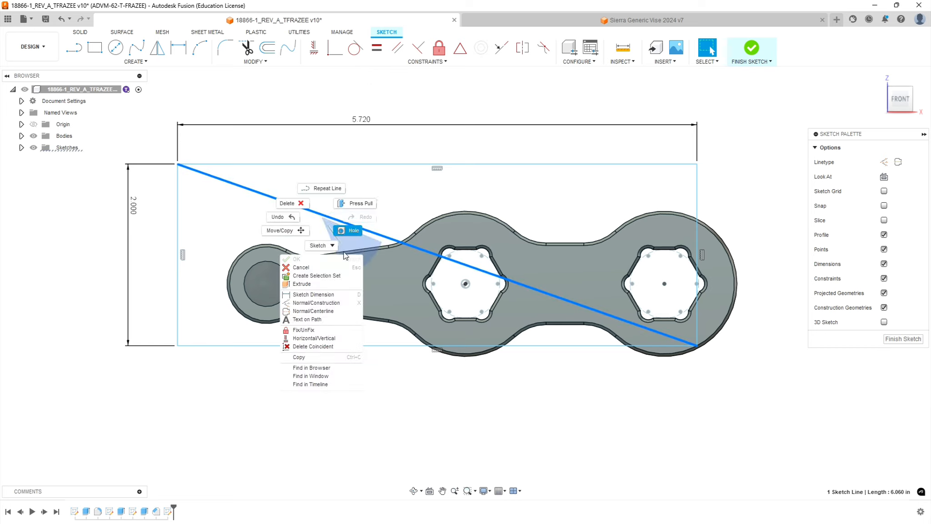
left_click(314, 303)
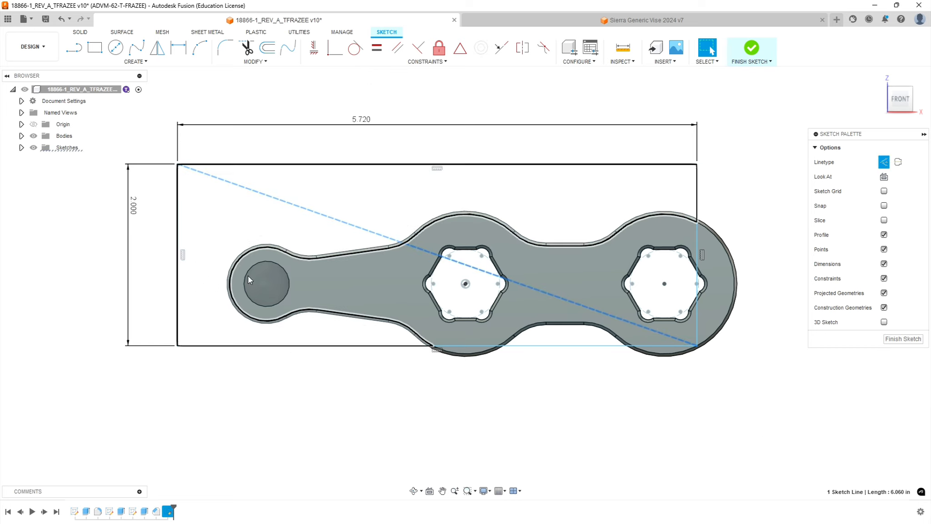
Draw a lengthwise centre line between the midpoints of the wrench's two rounded ends and convert it to construction geometry
left_click(73, 47)
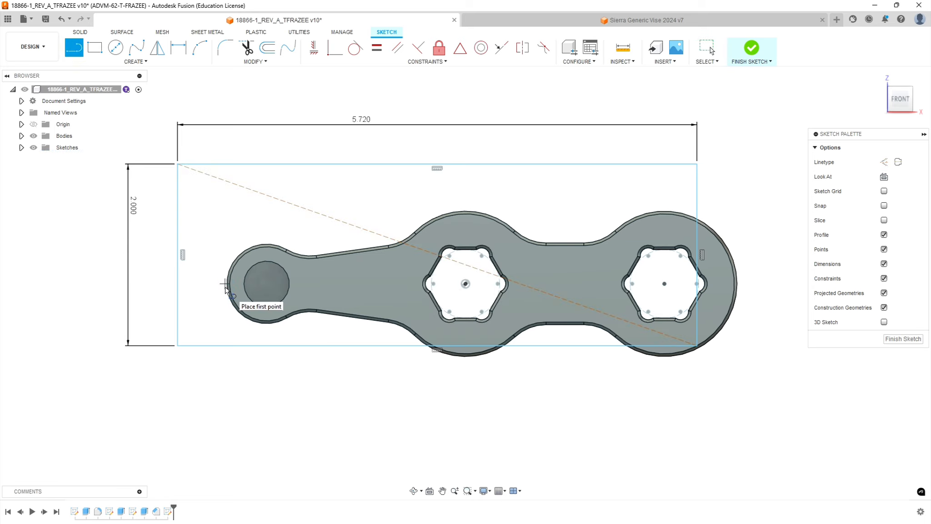
scroll(226, 291, "up", 5)
left_click(237, 284)
scroll(237, 284, "down", 5)
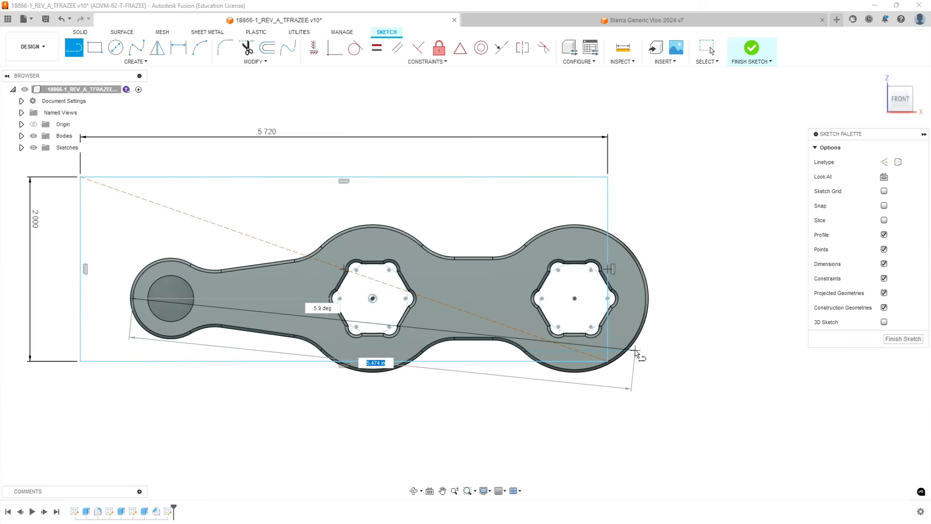
left_click(648, 298)
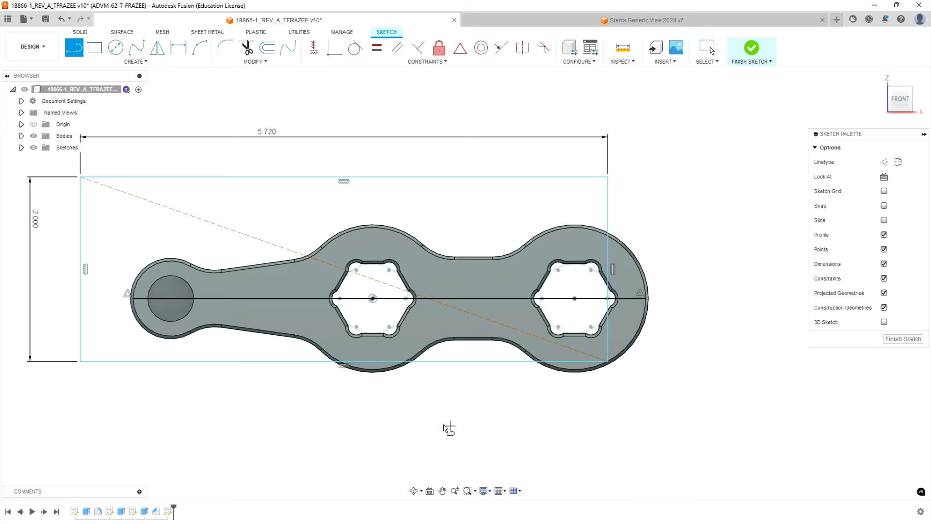
right_click(214, 388)
left_click(244, 386)
left_click(250, 298)
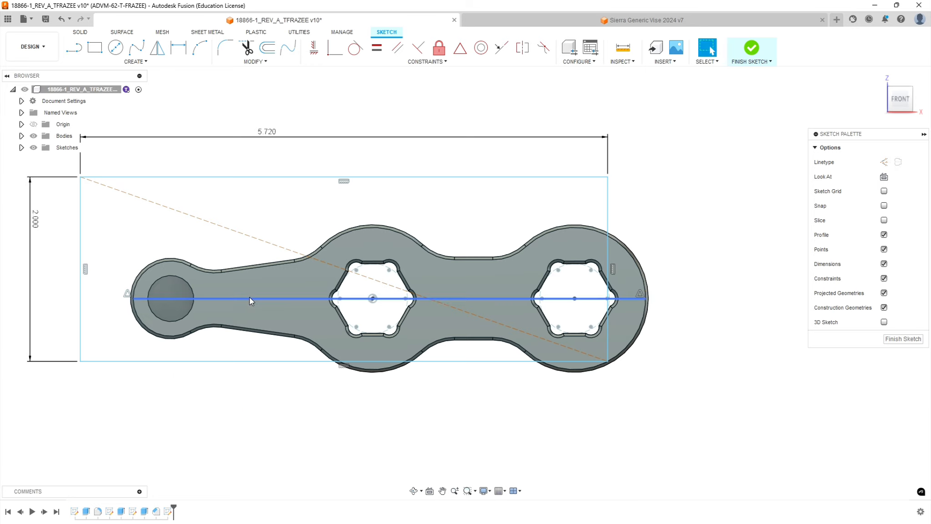
right_click(251, 298)
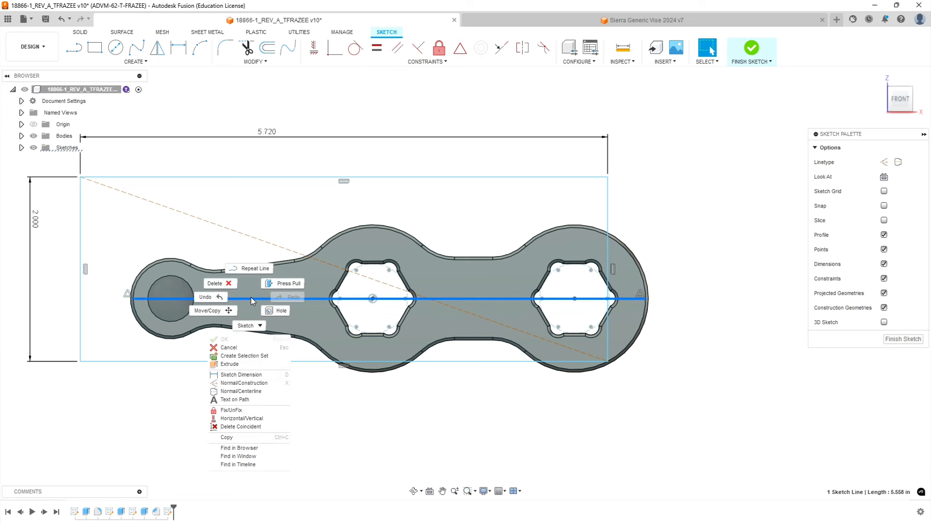
left_click(247, 383)
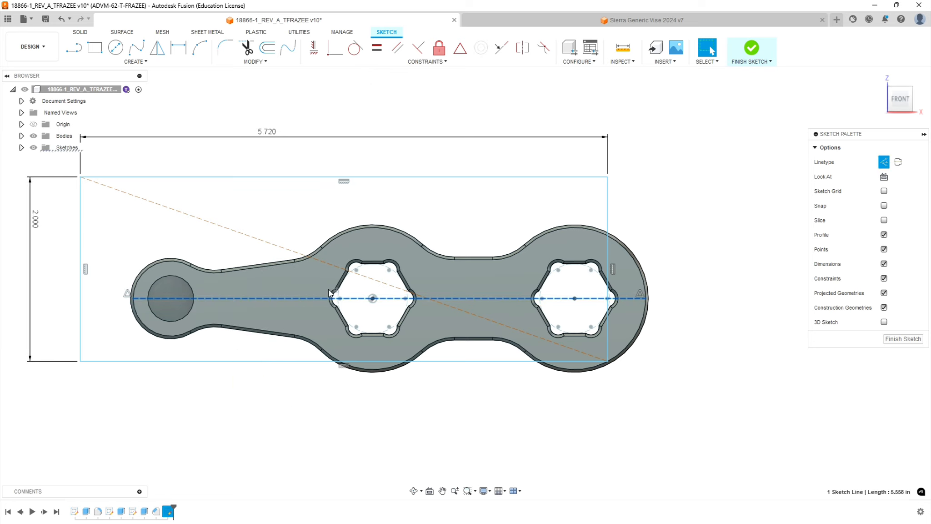
Centre the rectangle on the wrench with a midpoint constraint between the diagonal and the lengthwise centre line, and finish the sketch
left_click(460, 48)
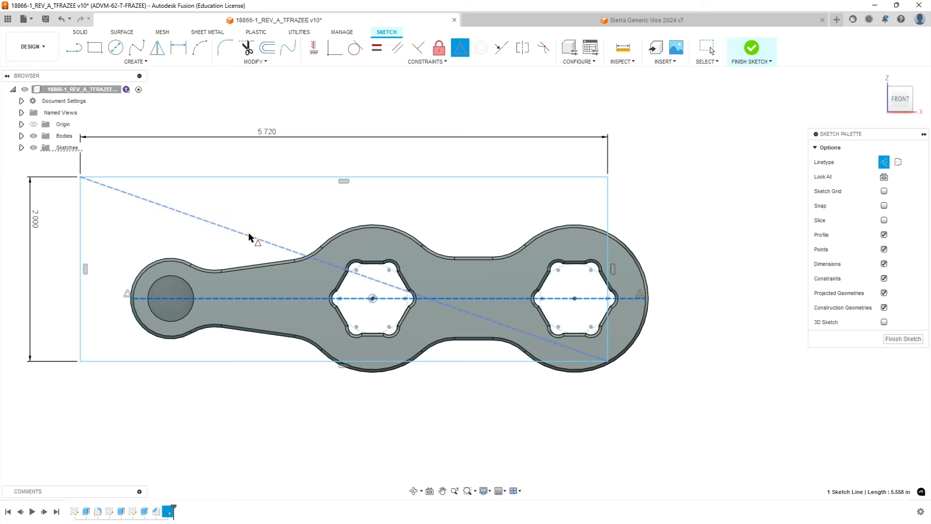
left_click(262, 248)
left_click(359, 298)
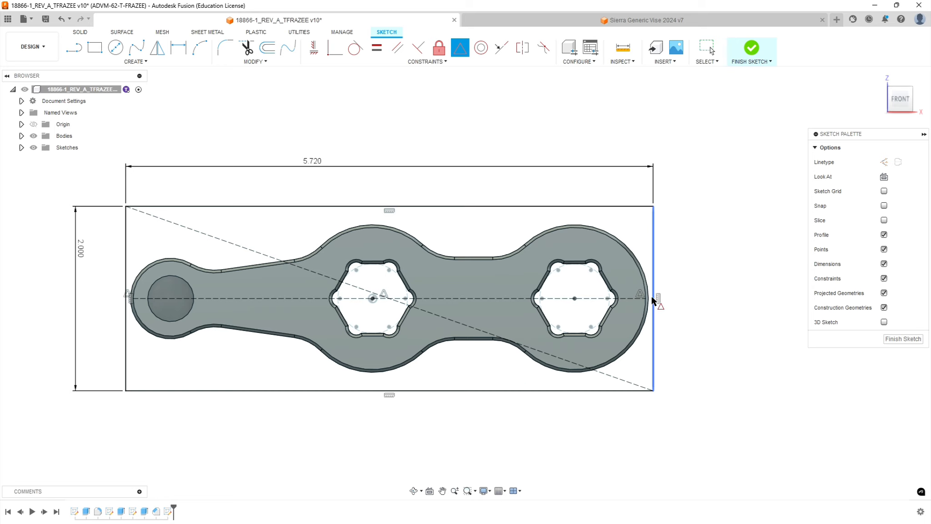
left_click(126, 299)
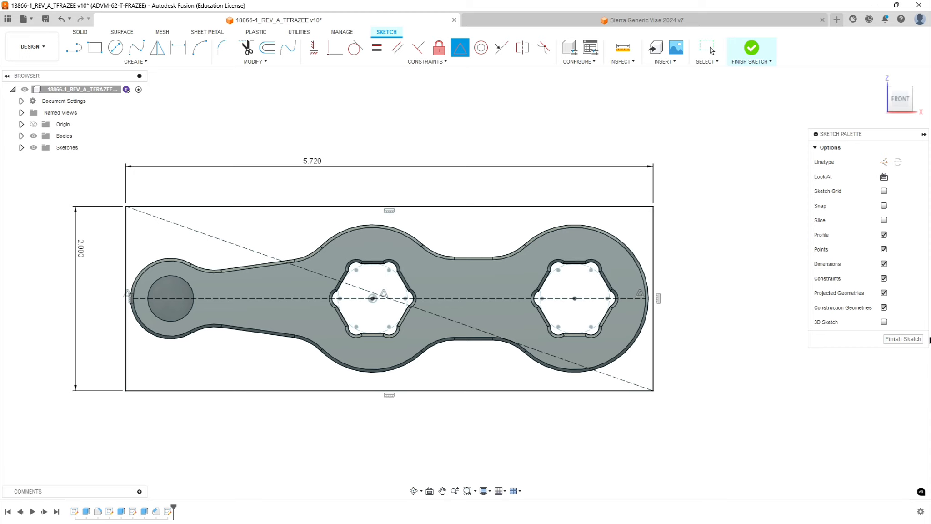
left_click(914, 340)
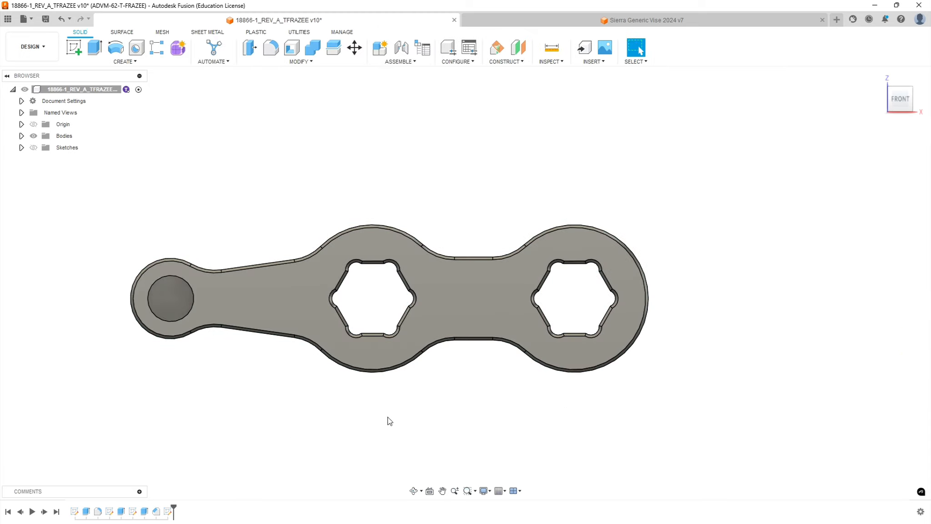
Turn on the Sketches folder's visibility and hide Sketch3, leaving only the stock rectangle sketch displayed on the wrench
mouse_move(390, 421)
middle_mouse_down("shift")
mouse_move(422, 382)
mouse_move(388, 357)
mouse_move(397, 368)
middle_mouse_up("shift")
left_click(21, 147)
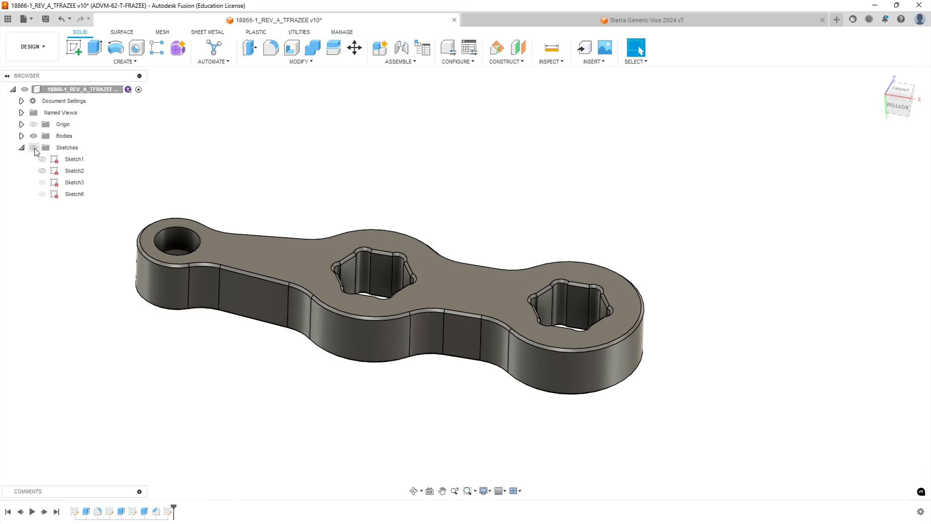
left_click(34, 148)
left_click(151, 392)
left_click(42, 182)
mouse_move(158, 391)
middle_mouse_down("shift")
mouse_move(351, 205)
mouse_move(367, 303)
middle_mouse_up("shift")
middle_click_drag(346, 405, 287, 357, "shift")
scroll(141, 273, "down", 3)
scroll(152, 294, "up", 4)
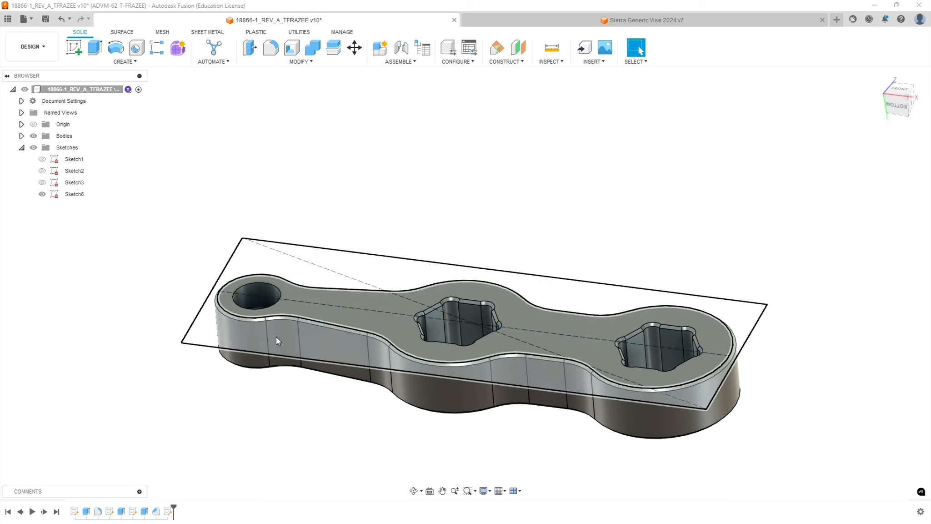
mouse_move(306, 393)
middle_mouse_down("shift")
mouse_move(315, 394)
mouse_move(312, 380)
middle_mouse_up("shift")
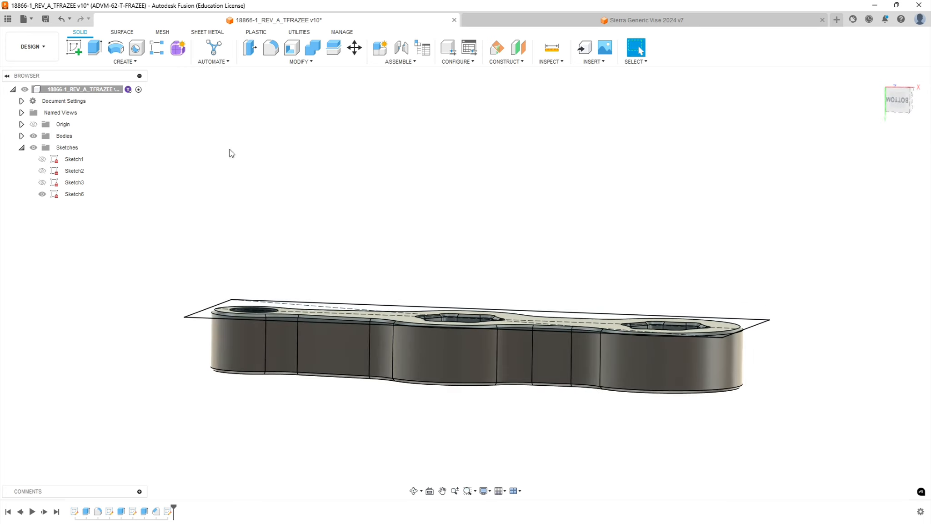
Start an extrusion with all five profiles of the rectangle sketch, including the wrench outline, round hole and both hex openings
left_click(95, 47)
middle_click_drag(170, 264, 229, 240, "shift")
left_click(223, 239)
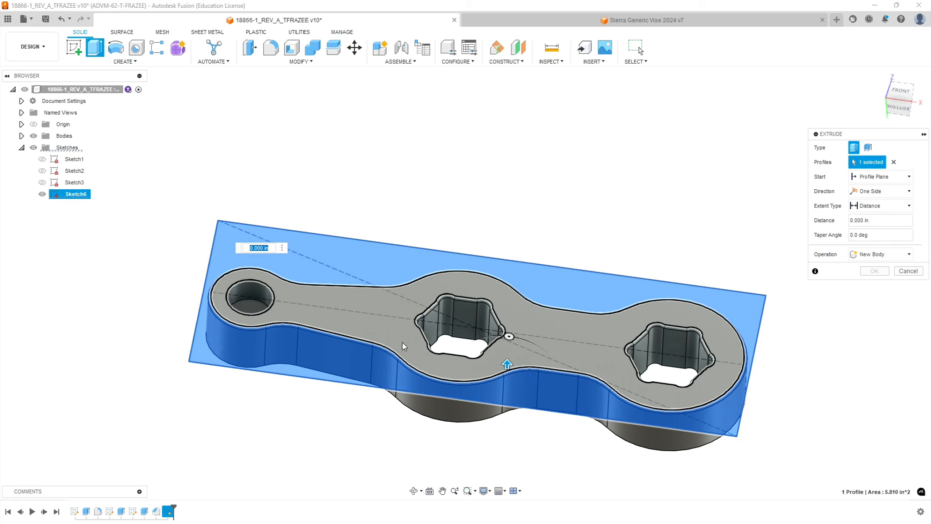
left_click(341, 302)
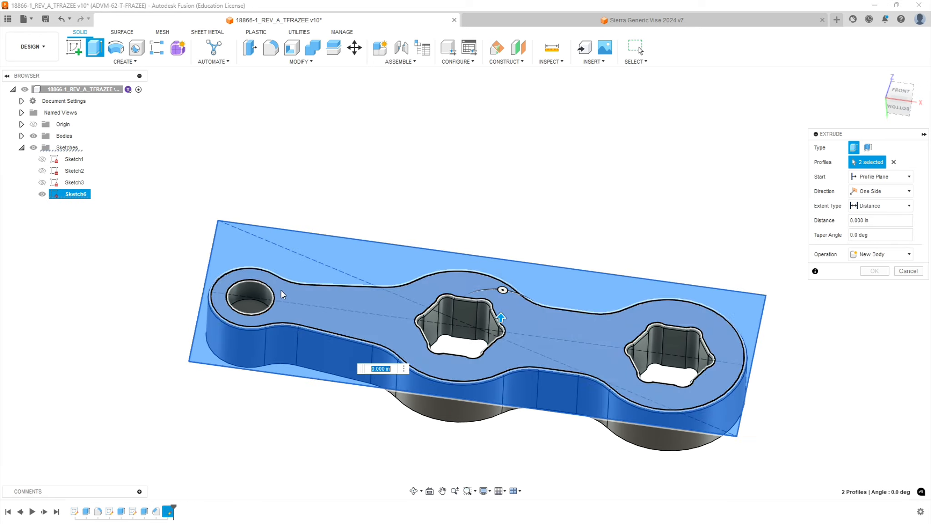
left_click(251, 297)
left_click(489, 346)
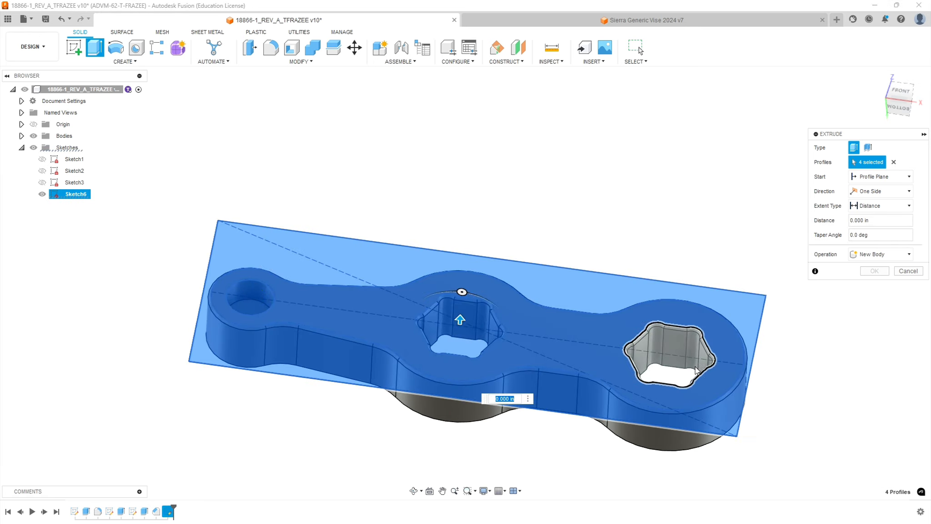
left_click(695, 351)
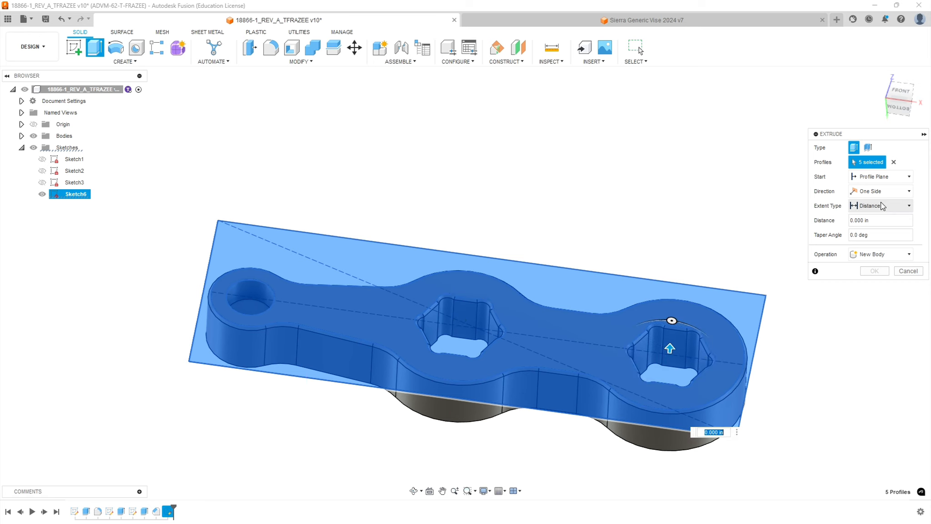
Extrude the profiles in two directions, 0.04 in on side 1 and 0.96 in on side 2, as a new body
left_click(884, 191)
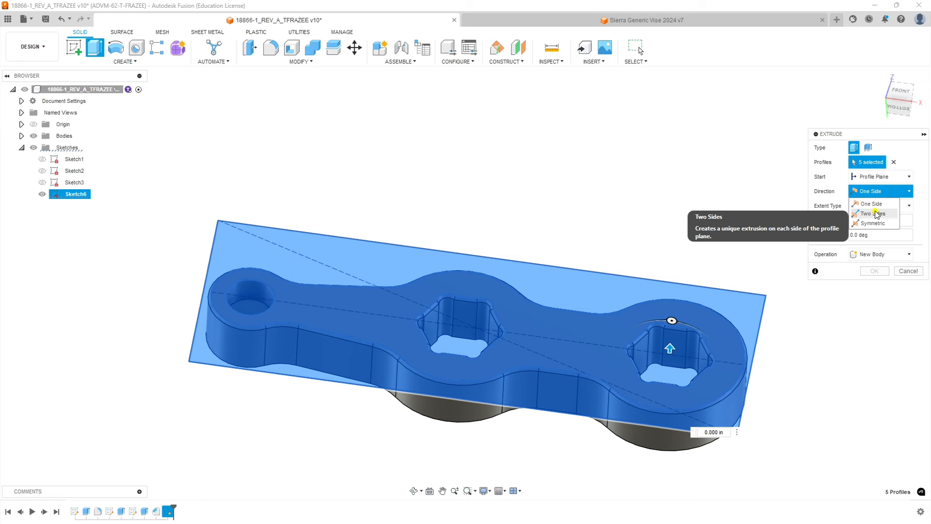
left_click(889, 209)
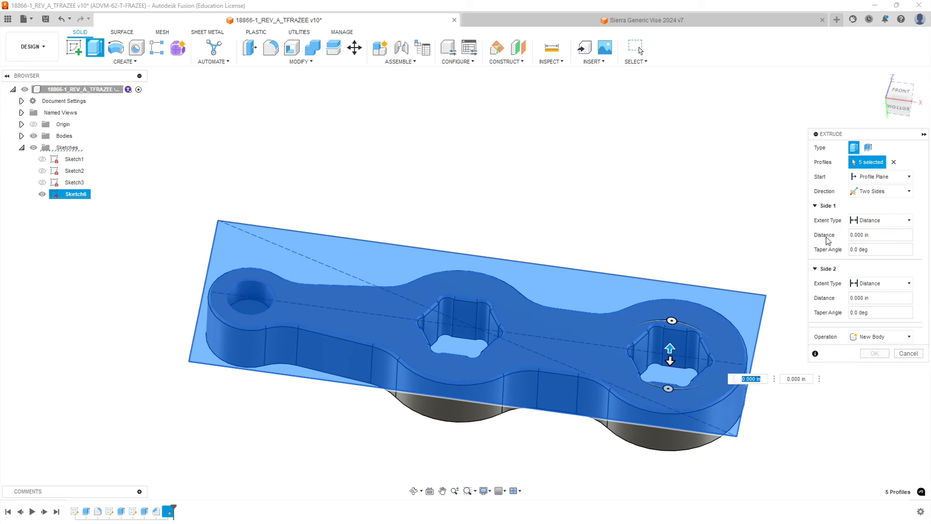
left_click(876, 234)
type(".04")
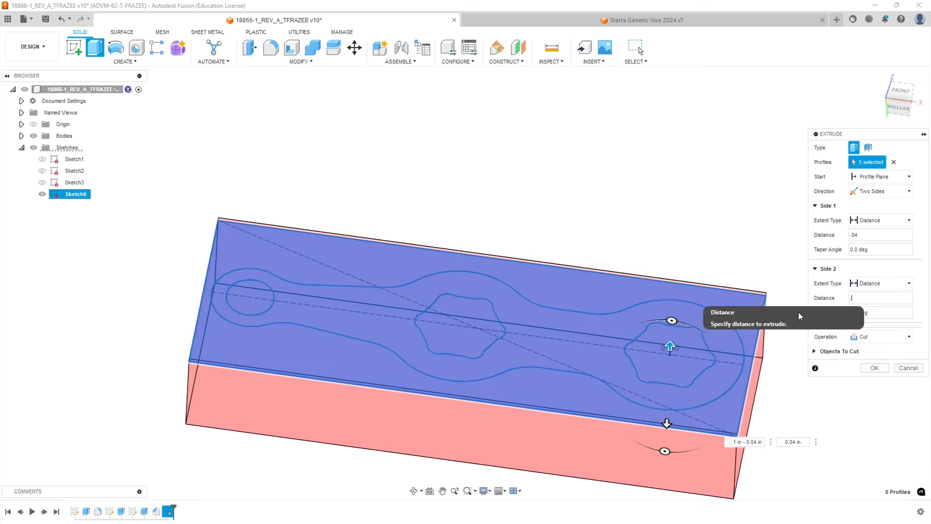
type("96")
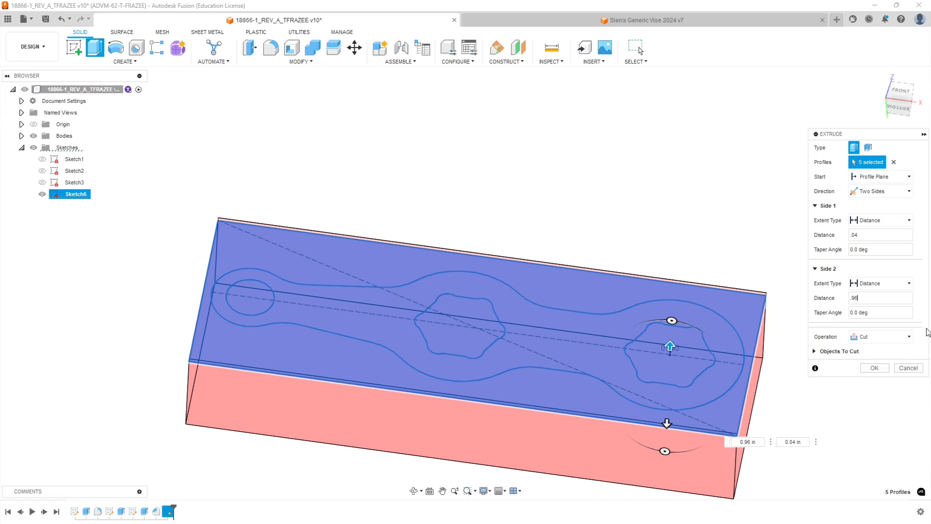
left_click(910, 337)
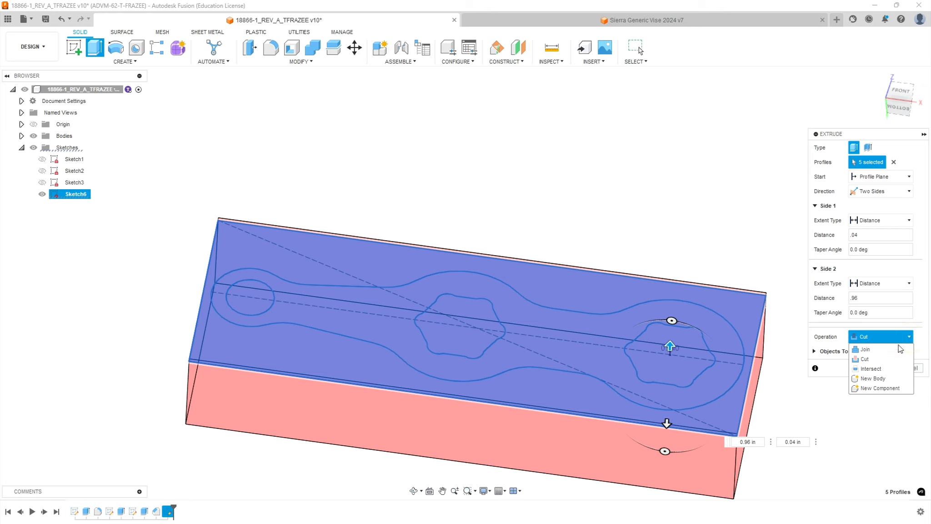
left_click(874, 377)
middle_click_drag(780, 343, 780, 377, "shift")
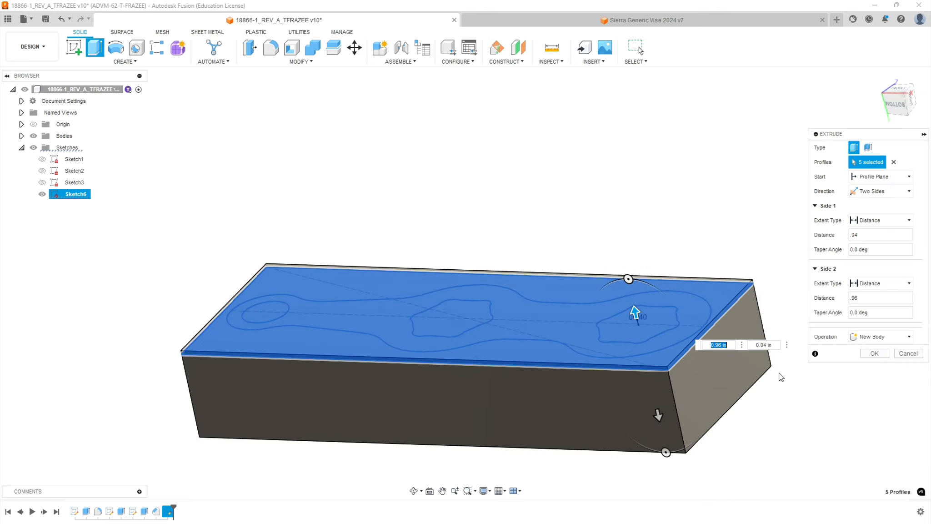
left_click(874, 353)
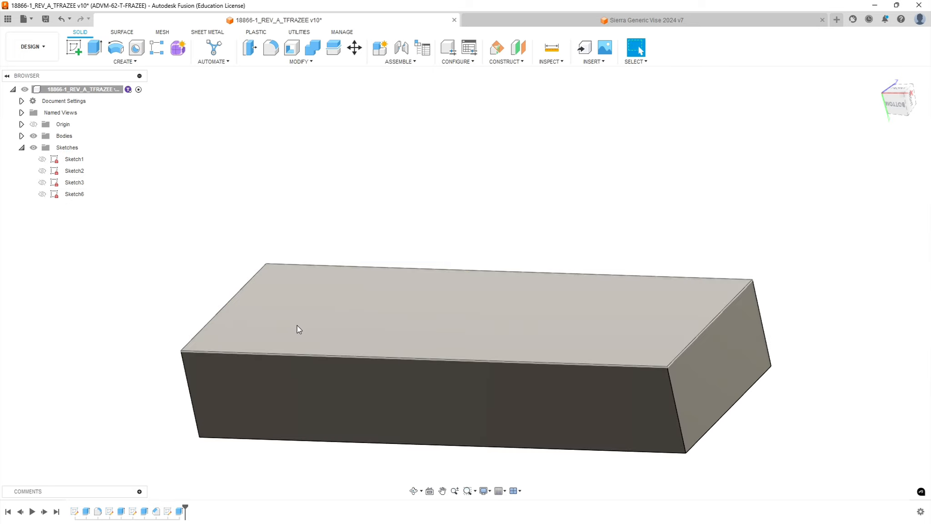
Rename the new block body as Stock
left_click(22, 136)
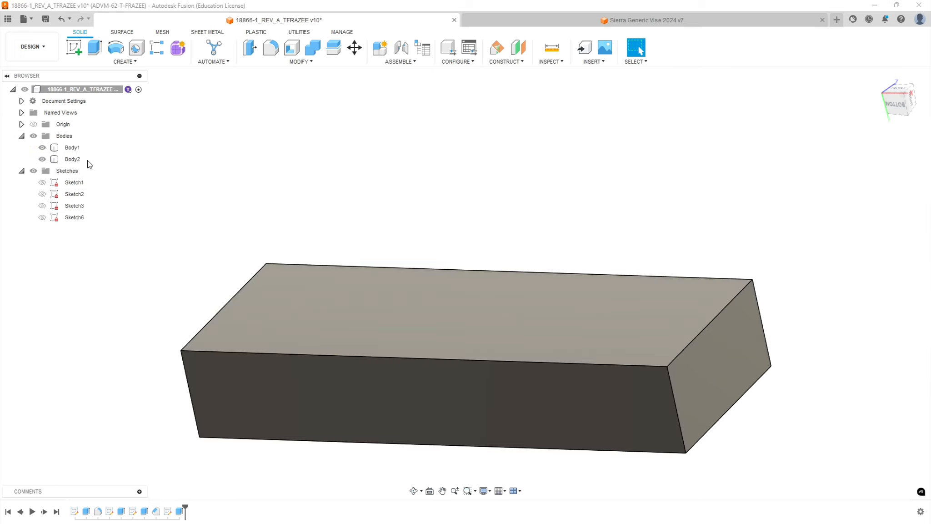
left_click(73, 159)
double_click(74, 160)
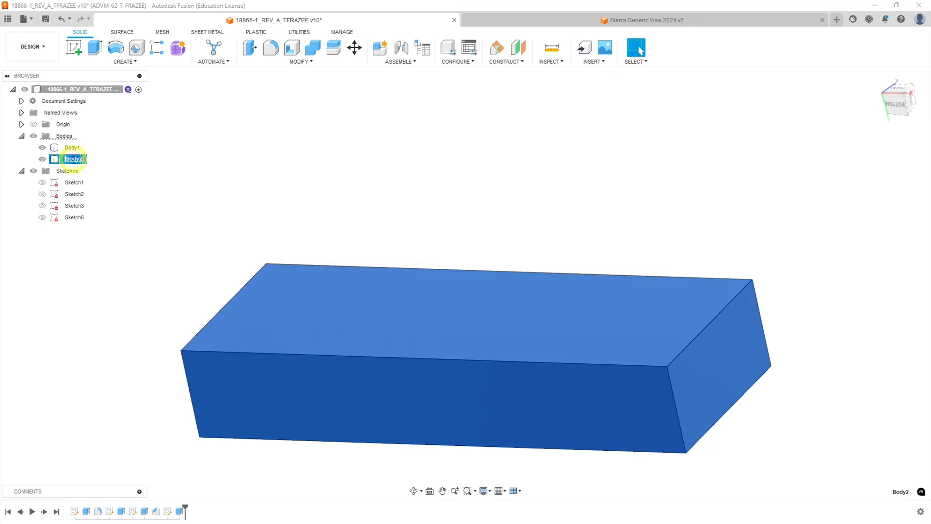
type("Stioc")
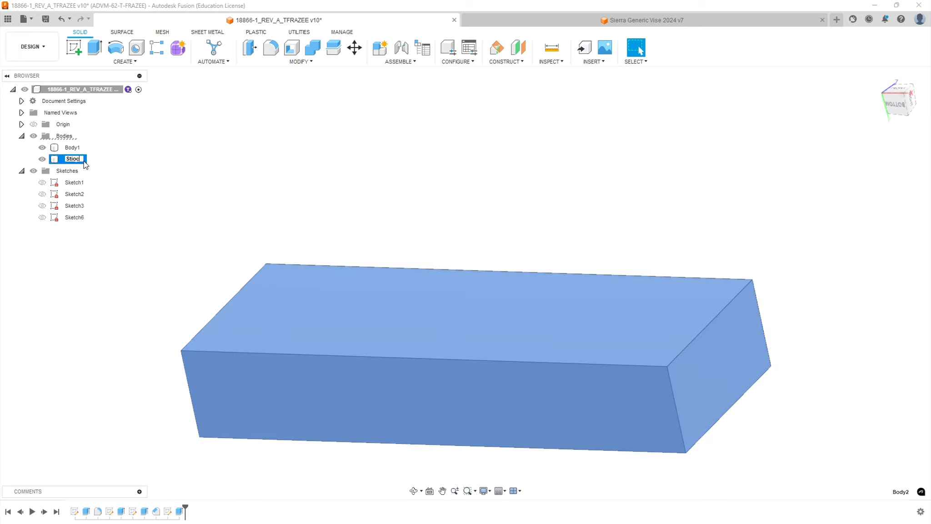
type("k")
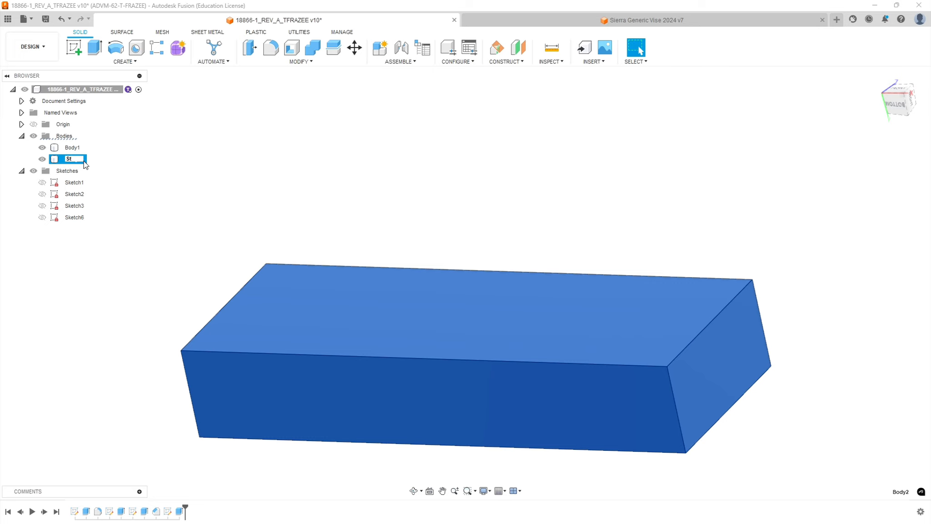
Rename the wrench body as 18866-1
left_click(73, 147)
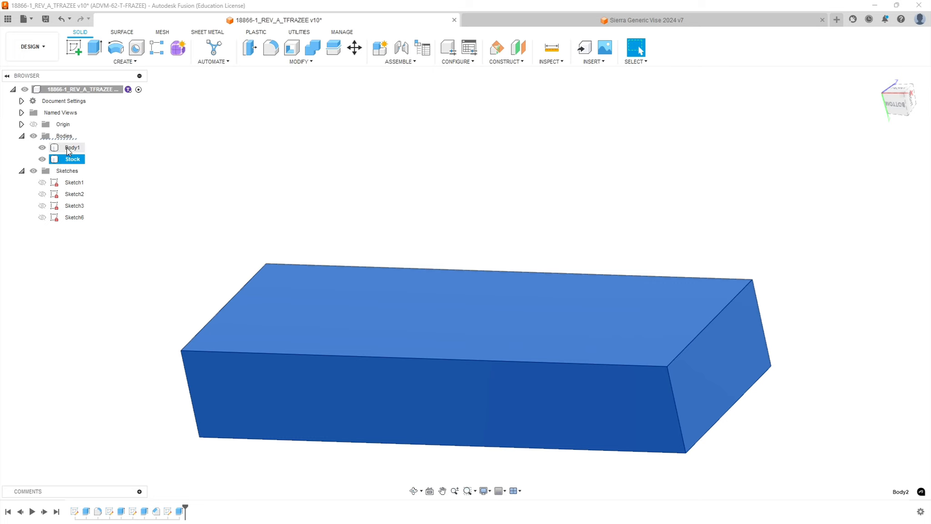
double_click(72, 148)
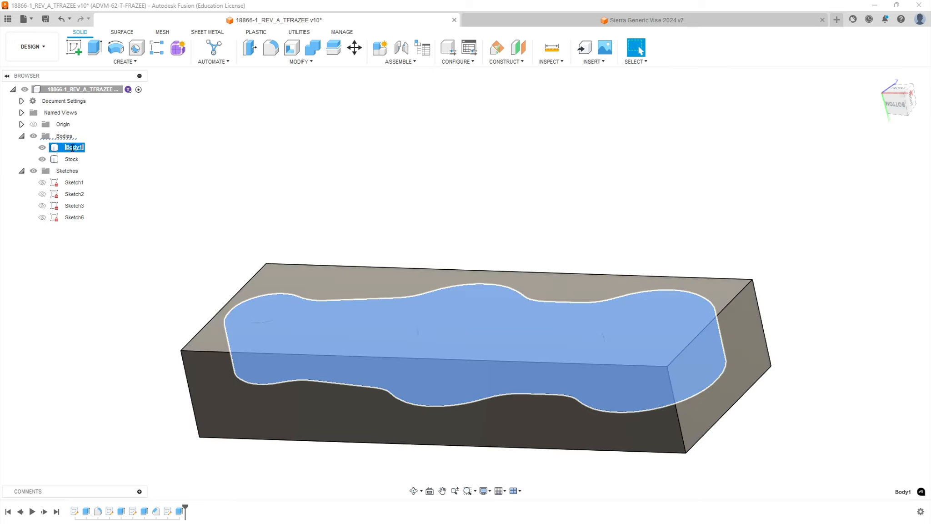
type("18866-1")
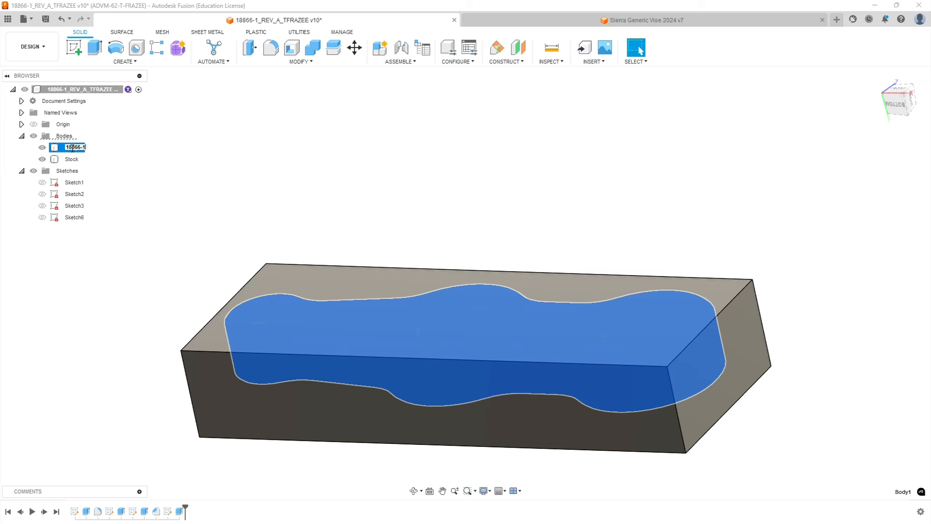
key("Return")
Set the Stock body's opacity to 50% so the wrench inside can be seen
left_click(70, 159)
right_click(76, 163)
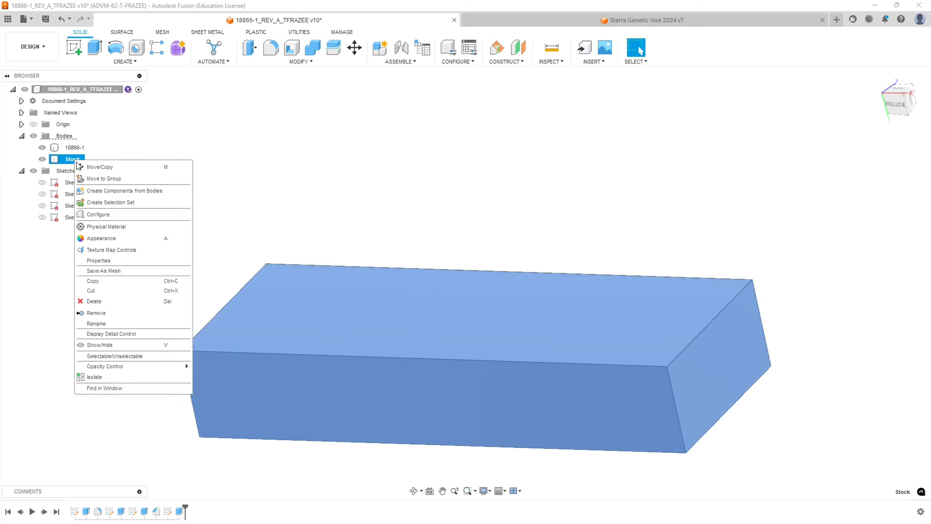
mouse_move(132, 367)
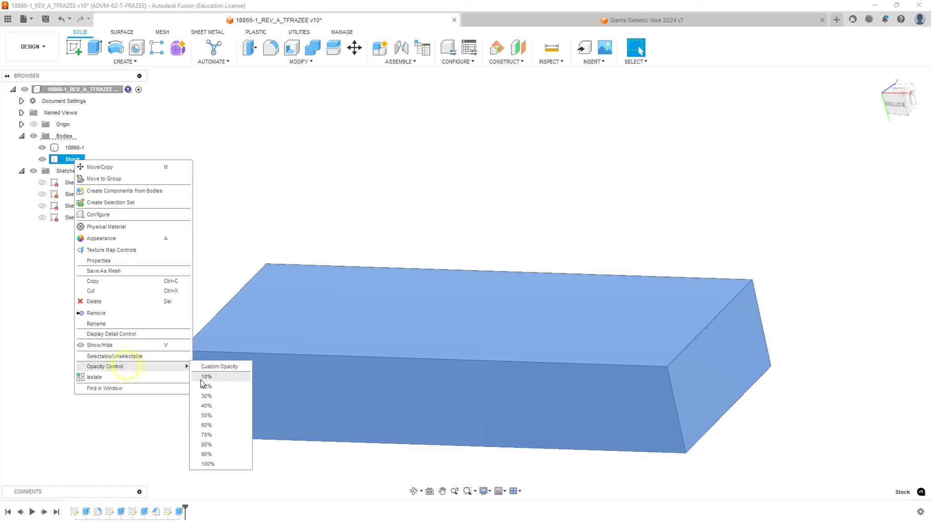
left_click(210, 413)
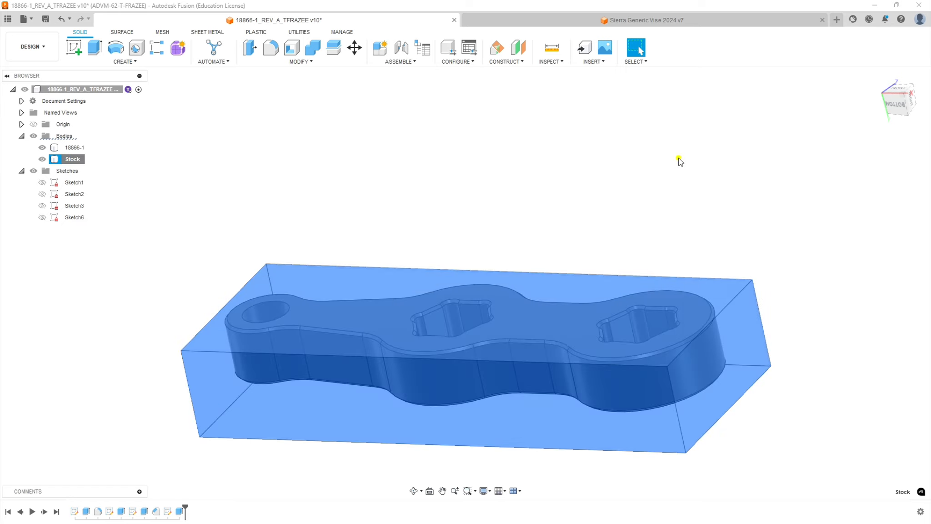
left_click(679, 161)
middle_click_drag(359, 201, 205, 182, "shift")
Collapse the Bodies folder and save the design
left_click(21, 135)
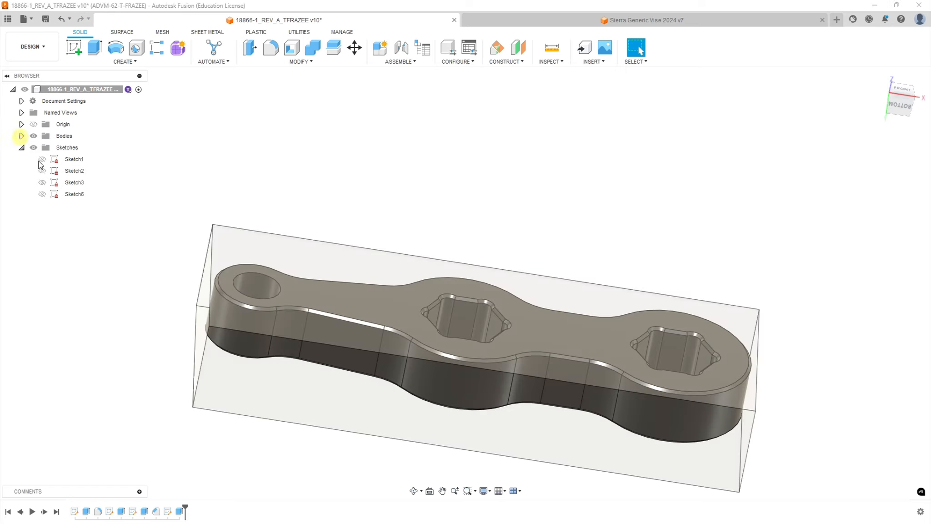
left_click(303, 181)
mouse_move(364, 212)
middle_mouse_down("shift")
mouse_move(391, 219)
mouse_move(400, 262)
mouse_move(374, 212)
mouse_move(355, 210)
middle_mouse_up("shift")
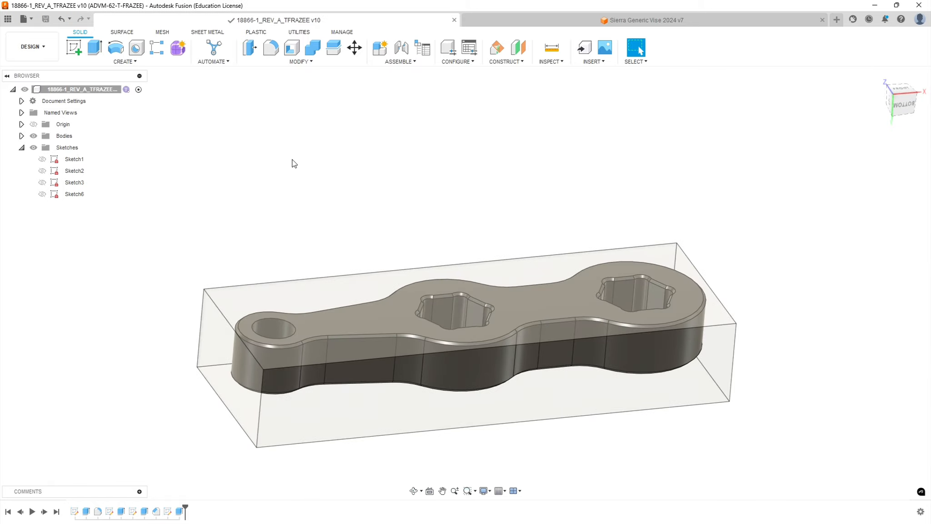
Insert the Sierra Generic Vise 2024 from the 2024-2025 project folder and rotate it 90 degrees about the X axis
left_click(7, 19)
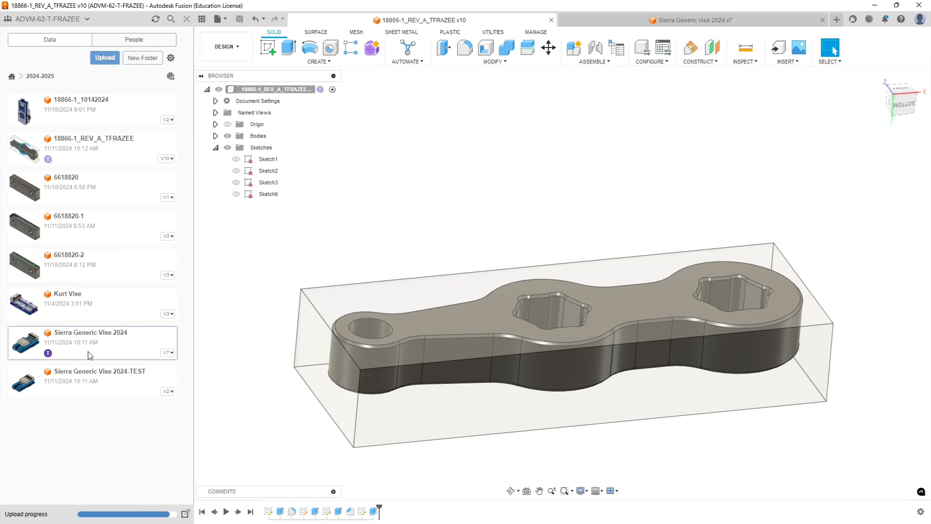
left_click_drag(68, 344, 426, 256)
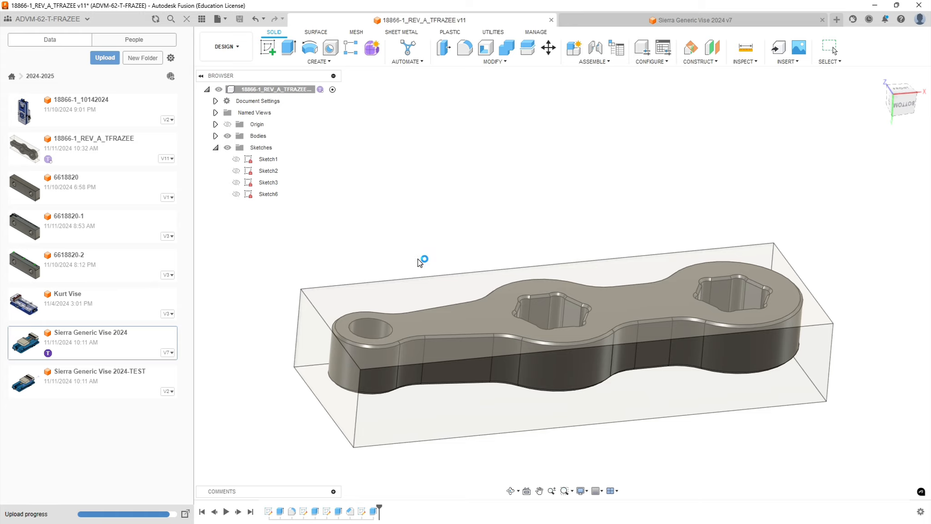
middle_click_drag(482, 181, 530, 182, "shift")
left_click_drag(652, 177, 747, 141)
middle_click_drag(551, 294, 541, 277, "shift")
scroll(540, 275, "down", 3)
scroll(569, 271, "down", 2)
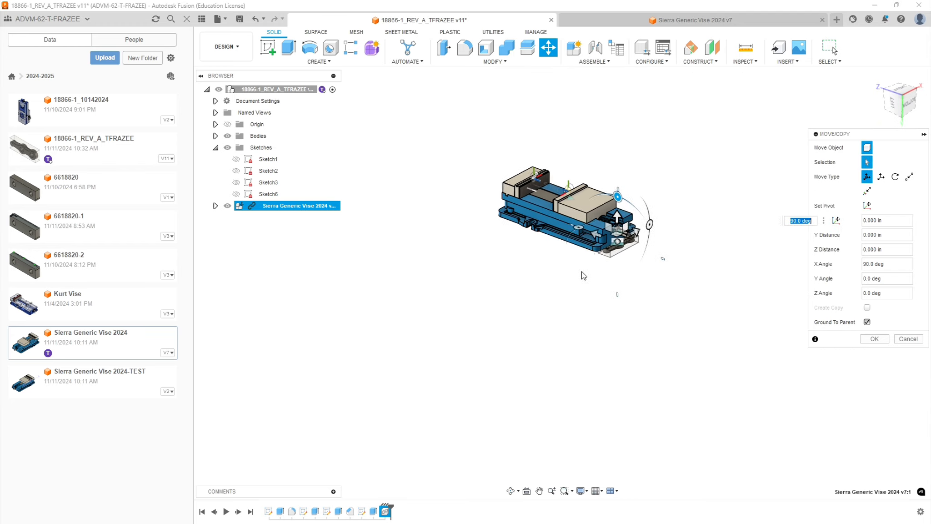
Move the vise below the wrench stock by about 3.275 in in X, -12.338 in in Y and -10.803 in in Z, and accept its placement
scroll(675, 223, "up", 4)
left_click_drag(549, 280, 720, 458)
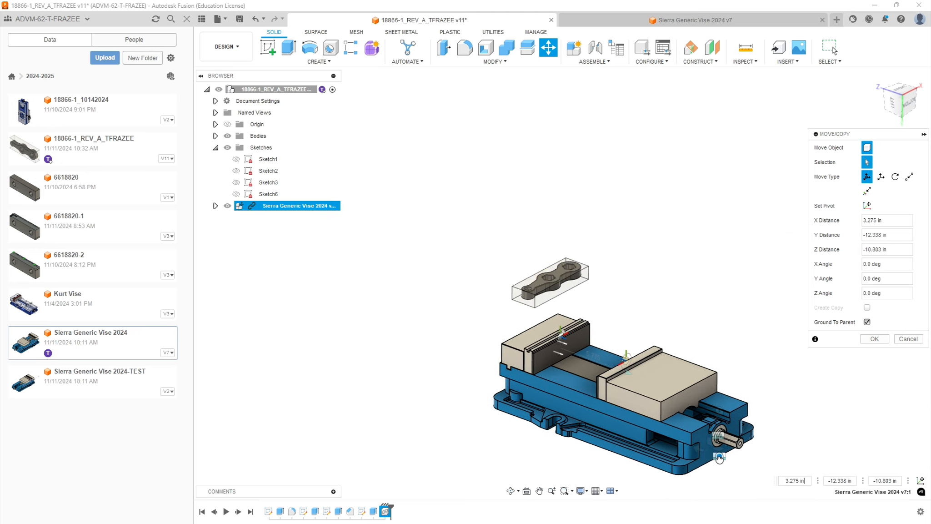
scroll(500, 428, "down", 3)
scroll(611, 441, "up", 3)
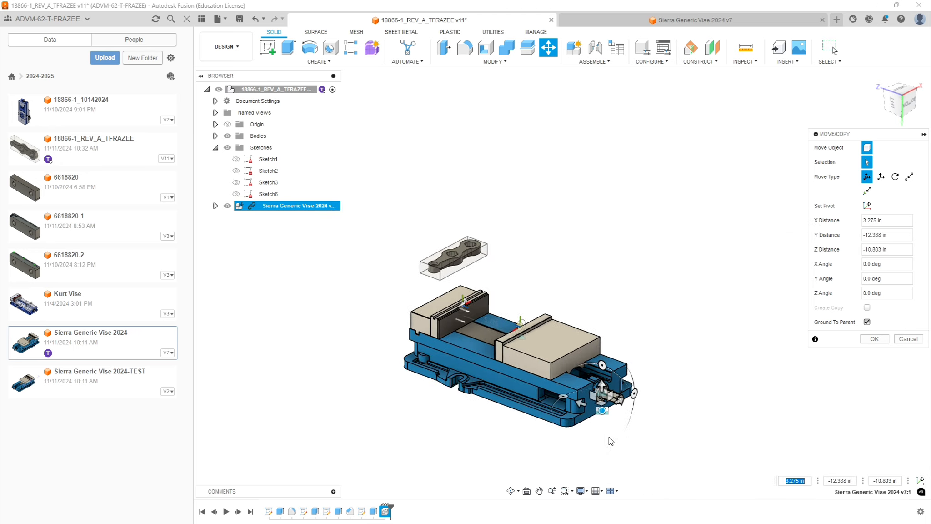
scroll(748, 292, "up", 4)
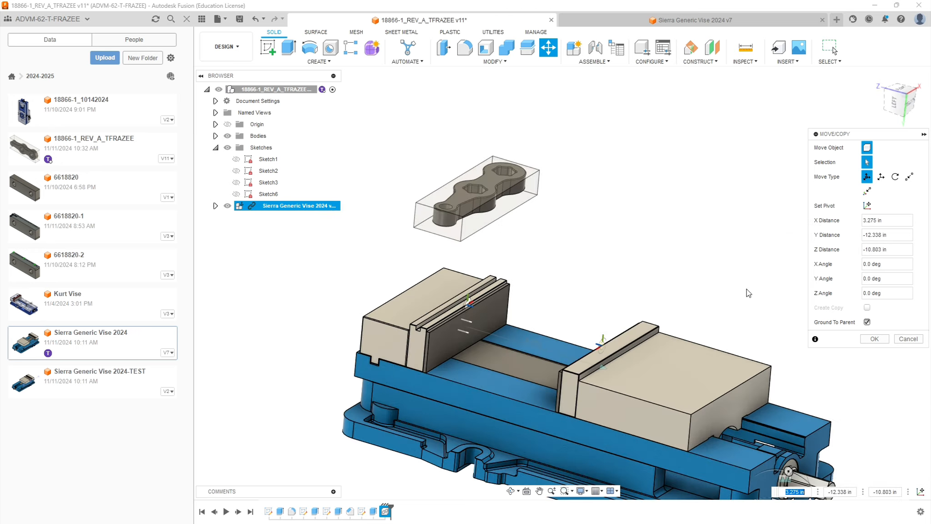
left_click(874, 338)
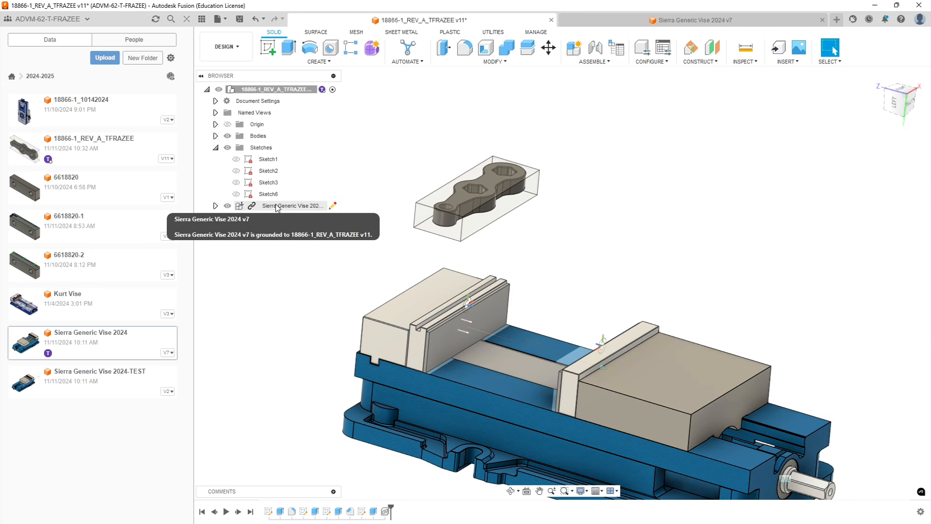
Unground the Sierra Generic Vise 2024 component from its parent
right_click(277, 206)
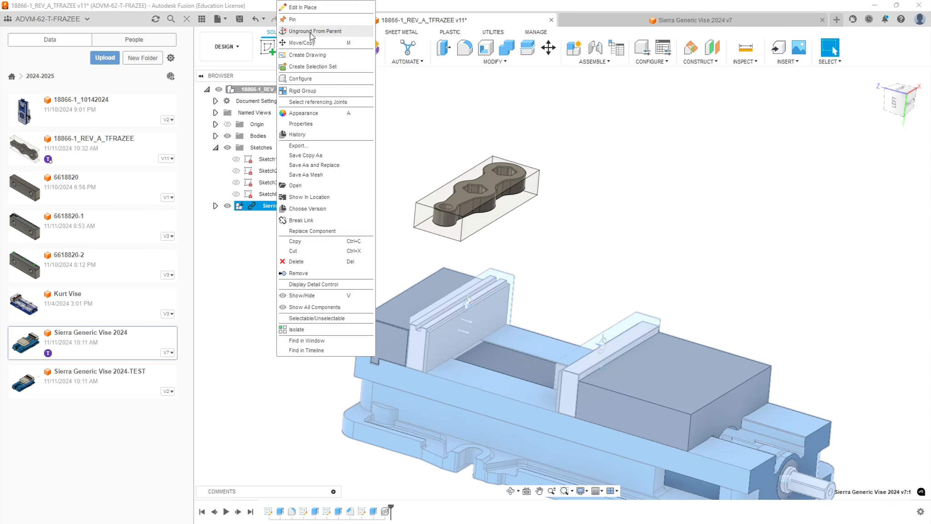
left_click(310, 32)
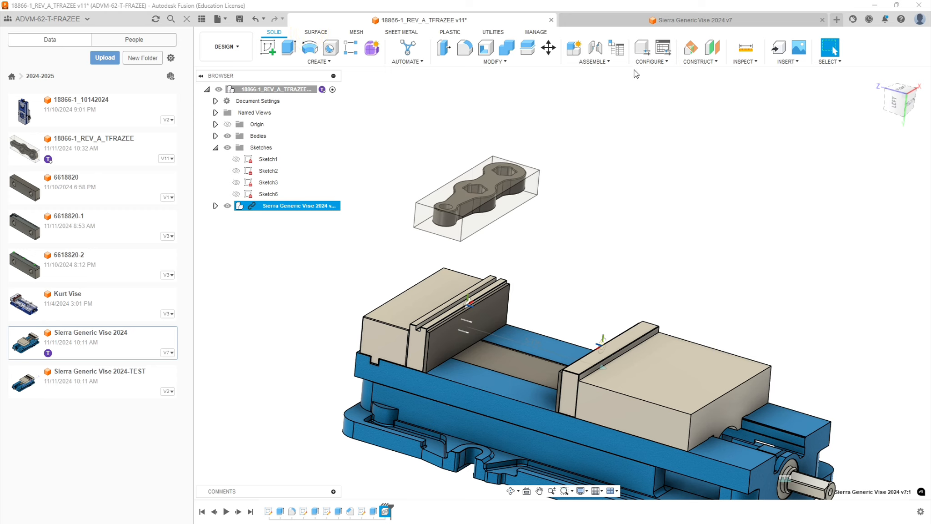
Joint the end corner of the rear vise jaw's step to the matching lower corner of the stock block
left_click(595, 48)
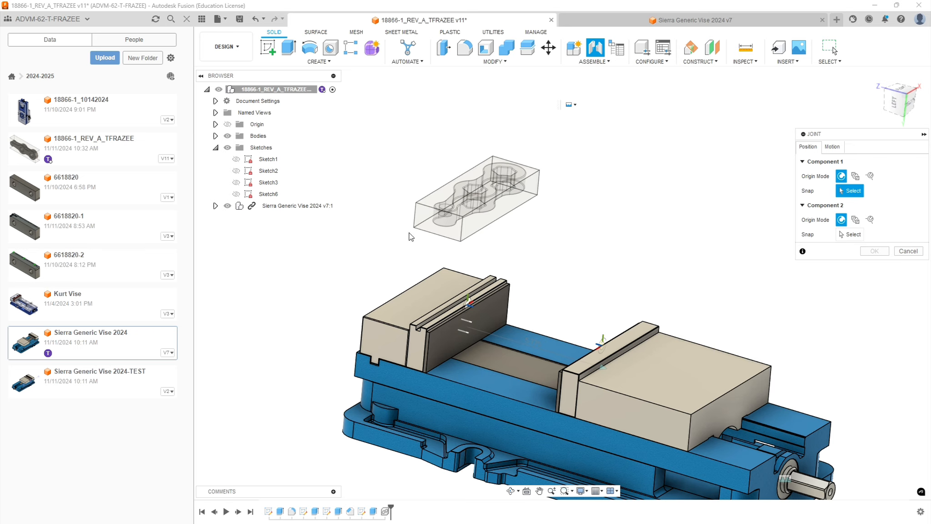
scroll(435, 335, "up", 10)
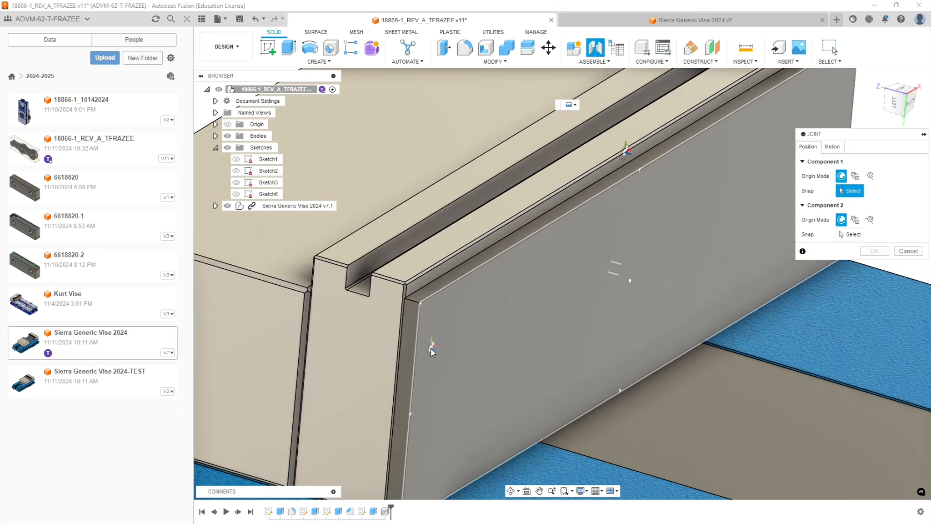
scroll(403, 277, "up", 5)
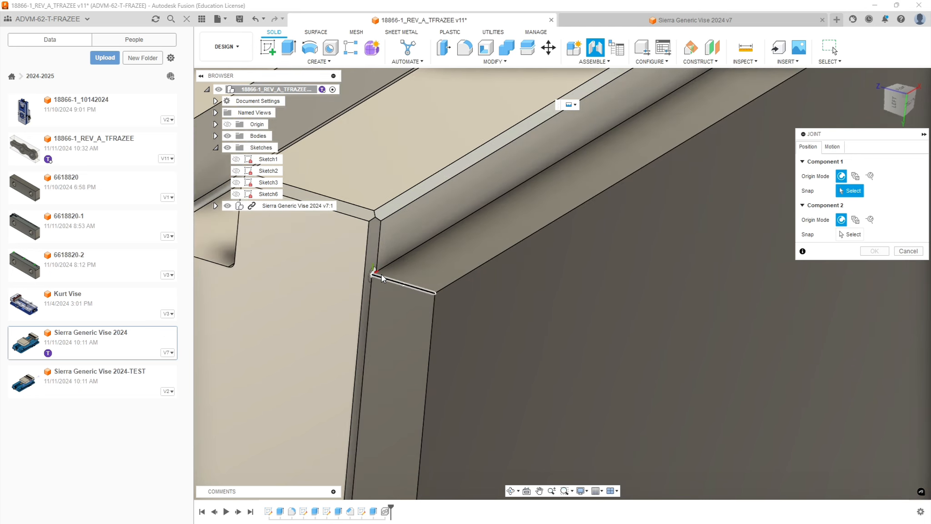
left_click(377, 274)
scroll(456, 292, "down", 7)
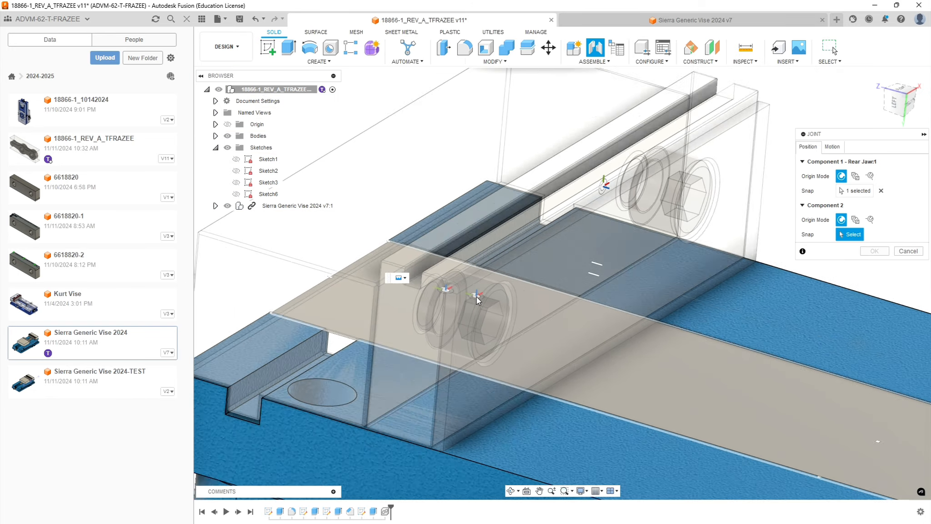
middle_click_drag(510, 268, 560, 235, "shift")
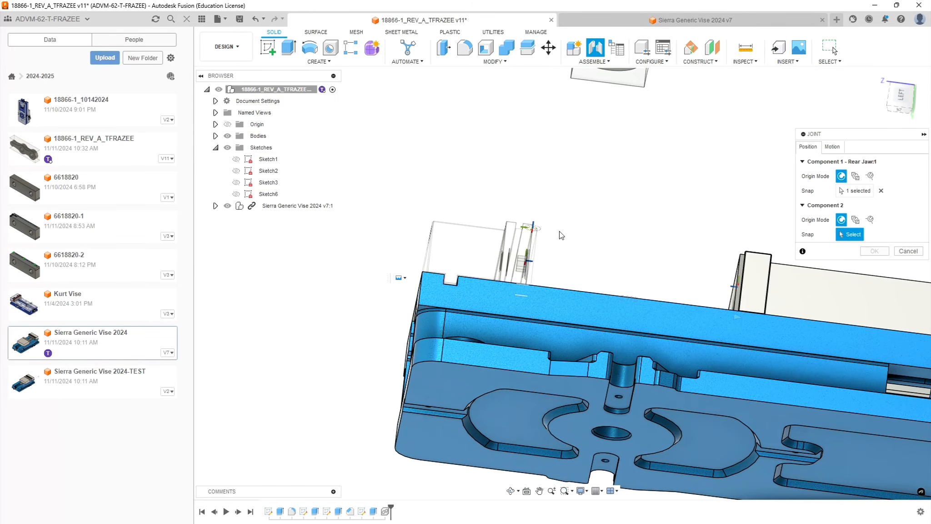
scroll(561, 234, "down", 3)
scroll(566, 109, "up", 4)
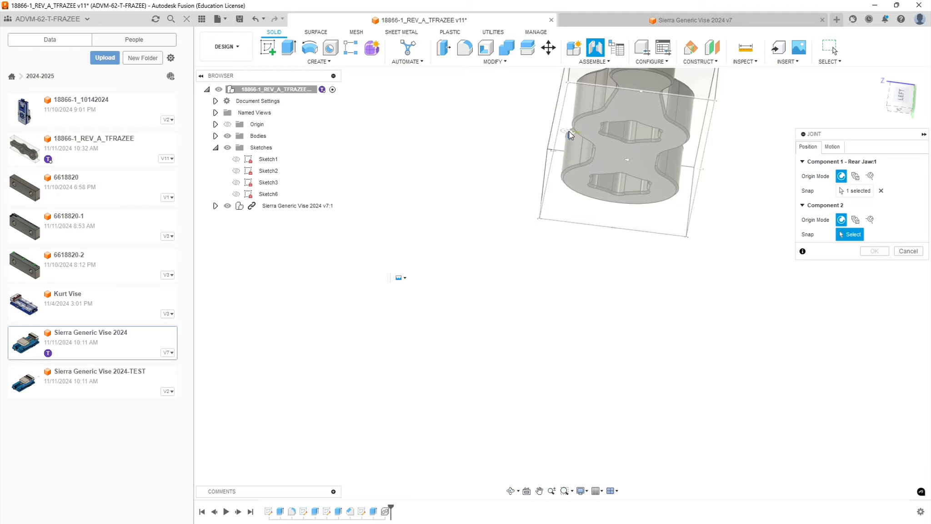
left_click(572, 86)
middle_click_drag(533, 233, 607, 352, "shift")
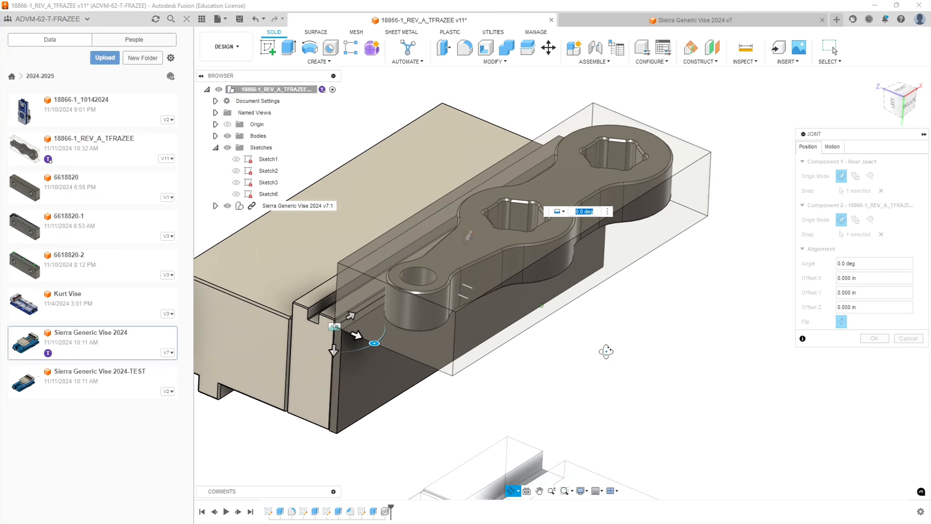
scroll(719, 245, "down", 2)
left_click(874, 339)
Set the opening between the vise jaws to 2 in and save the design
middle_click_drag(875, 338, 765, 272, "shift")
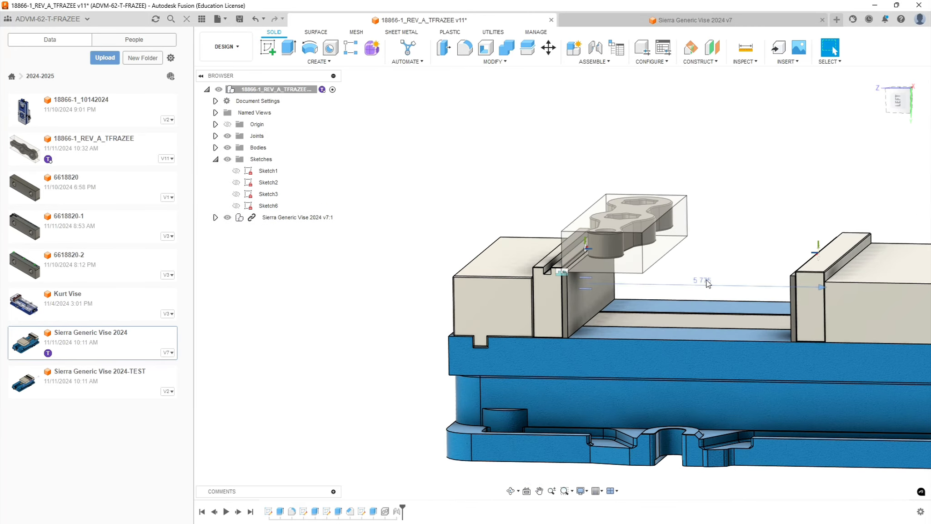
double_click(706, 279)
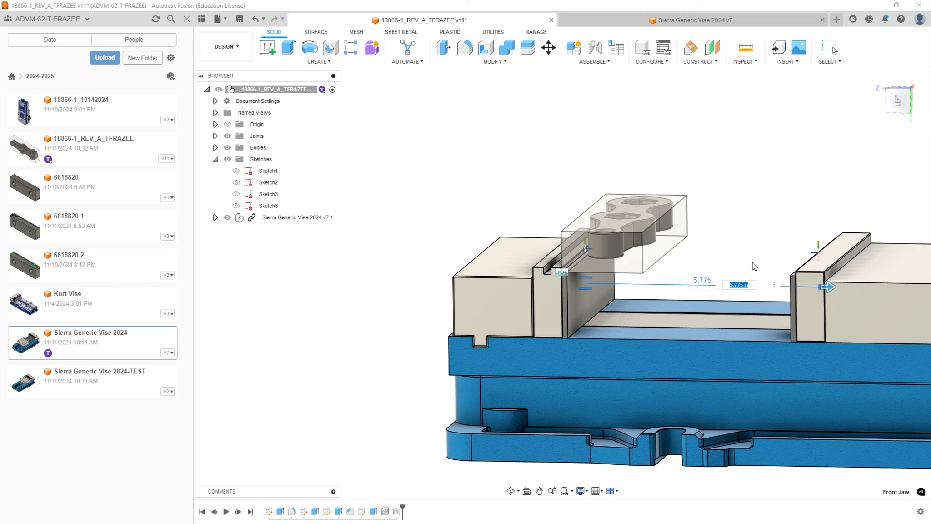
type("2")
key("Return")
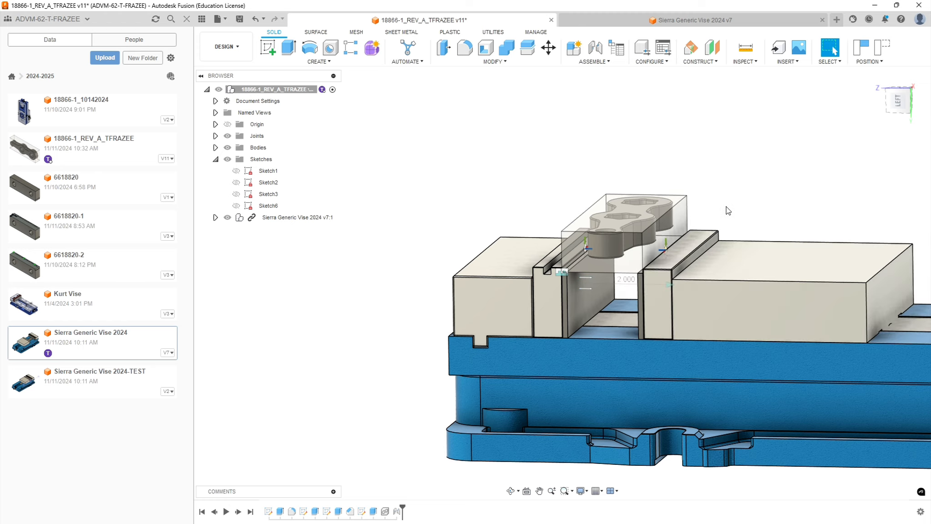
middle_click_drag(787, 210, 766, 231, "shift")
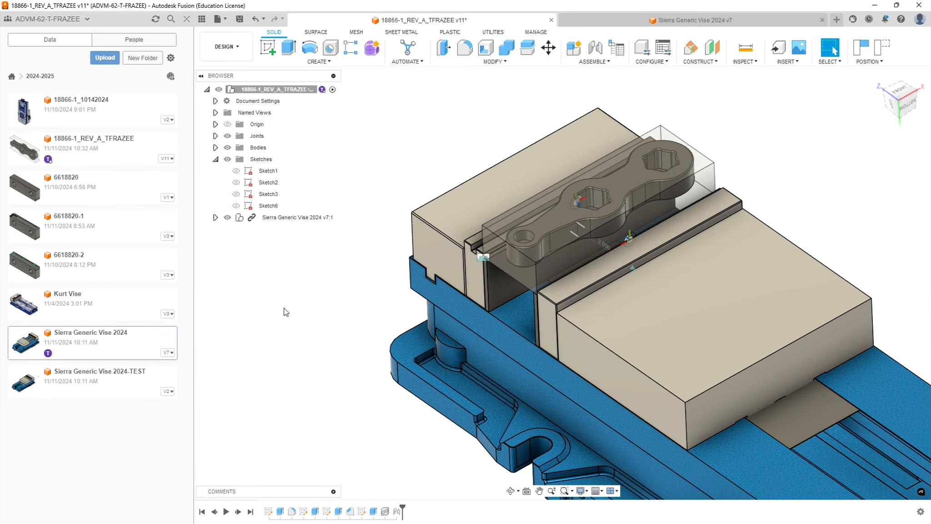
key("ctrl+s")
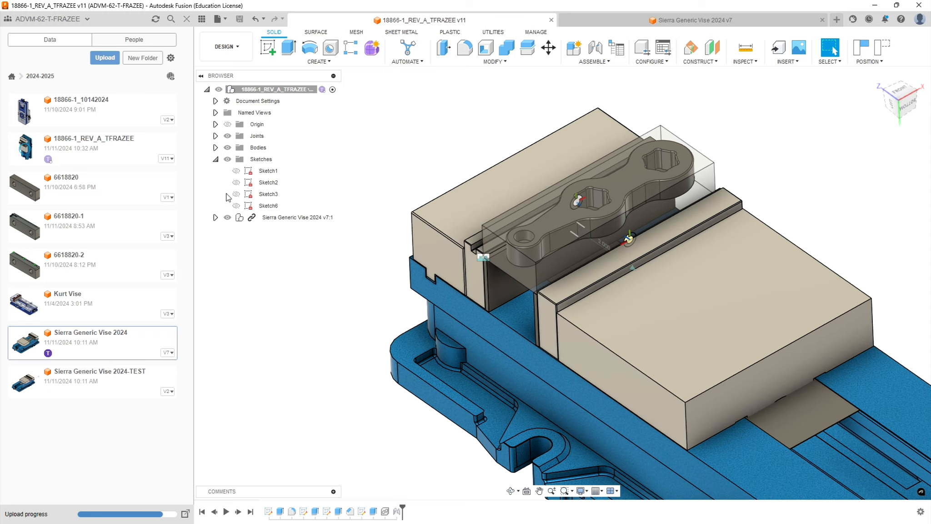
Hide the Sierra Generic Vise 2024 component and the Stock body, and collapse the Sketches folder
left_click(227, 218)
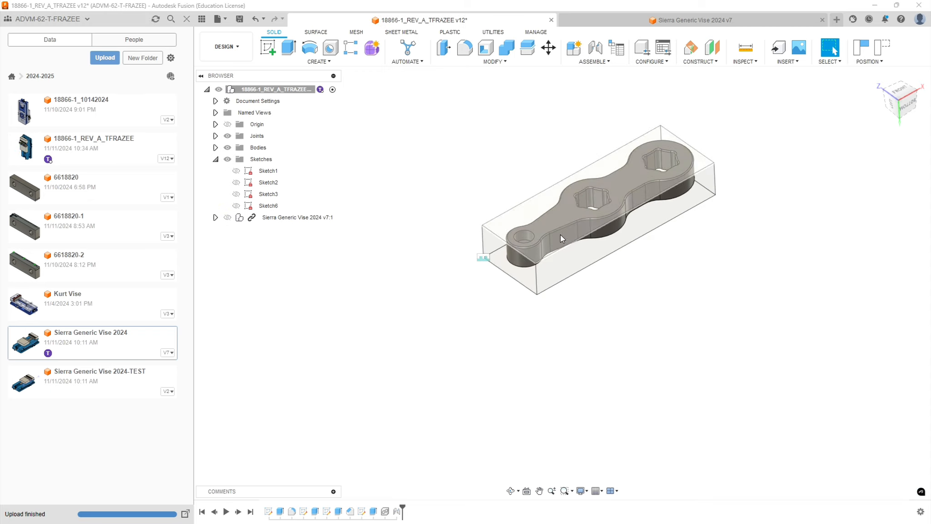
left_click(218, 160)
left_click(216, 160)
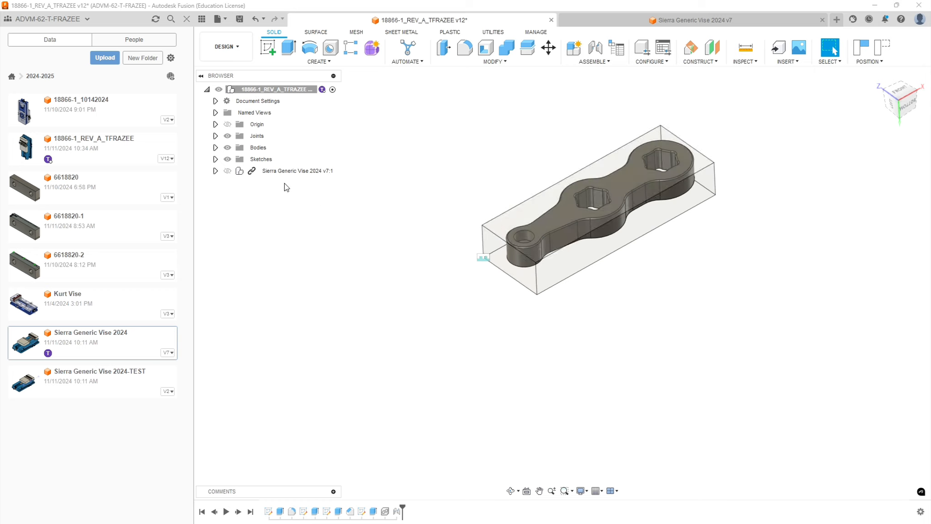
mouse_move(445, 222)
middle_mouse_down("shift")
mouse_move(454, 201)
mouse_move(468, 199)
mouse_move(456, 216)
middle_mouse_up("shift")
left_click(216, 147)
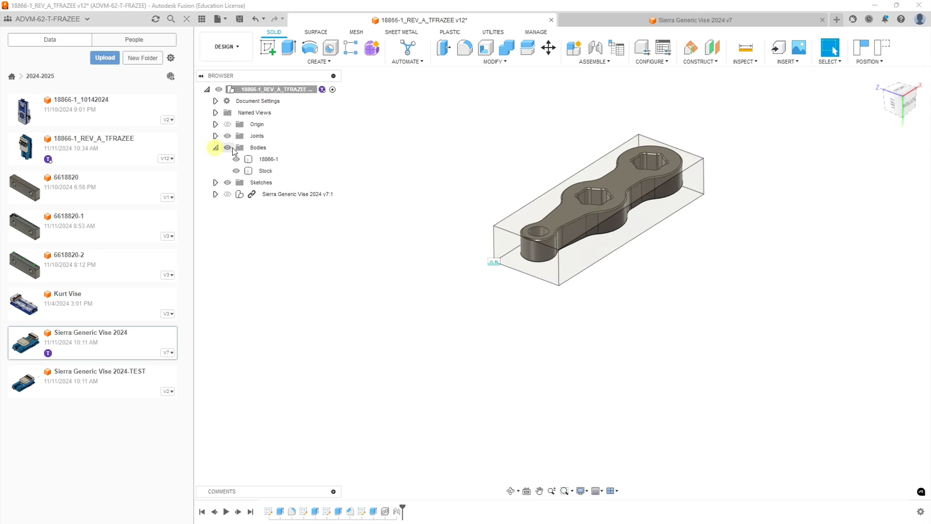
left_click(236, 171)
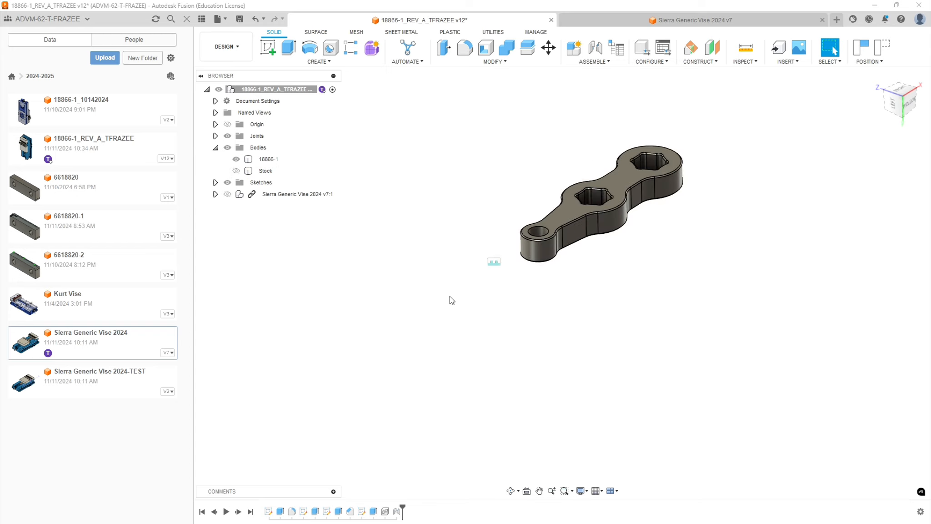
Insert the jaw 6618820-1 from the 2024-2025 project folder into the wrench design
middle_click_drag(683, 234, 792, 340, "shift")
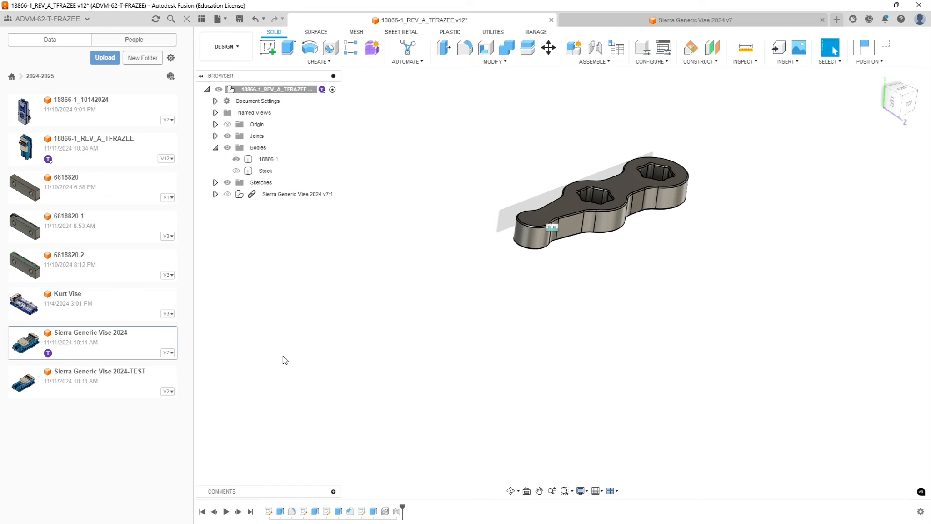
left_click(75, 225)
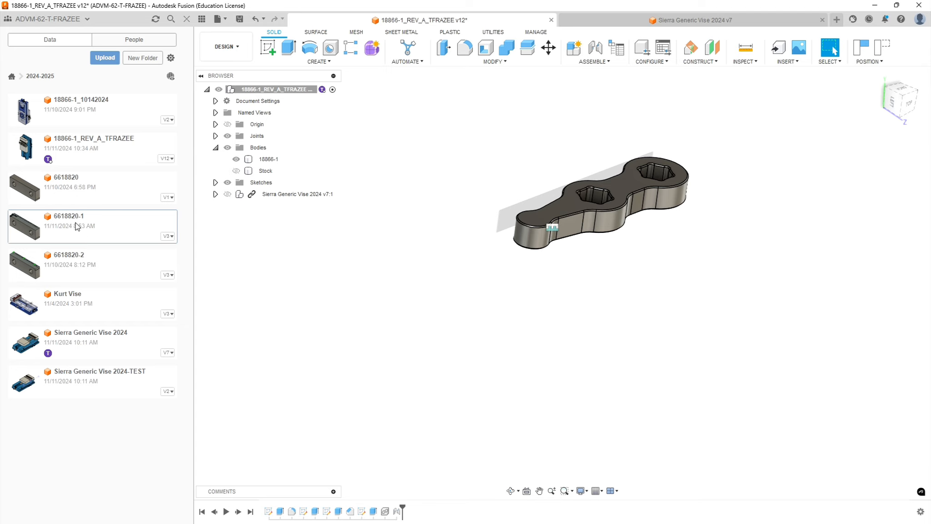
left_click_drag(68, 224, 397, 266)
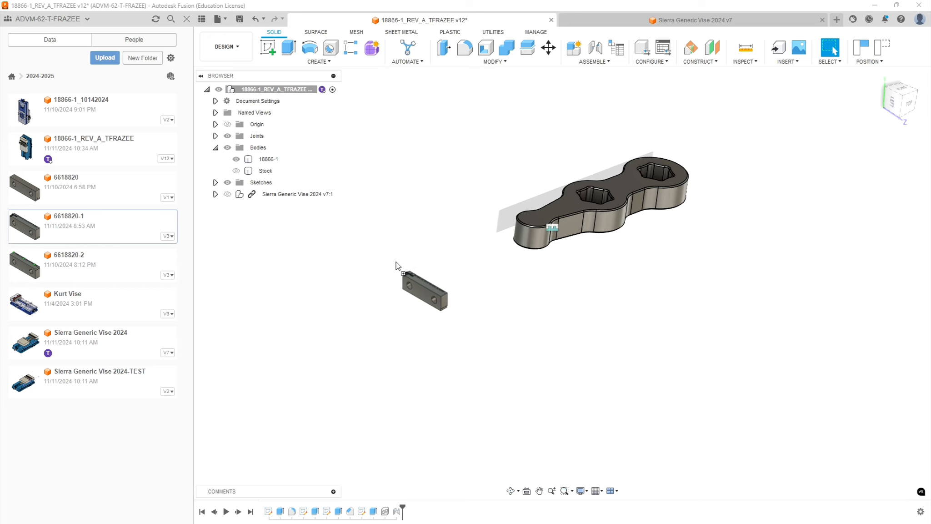
left_click_drag(397, 266, 396, 263)
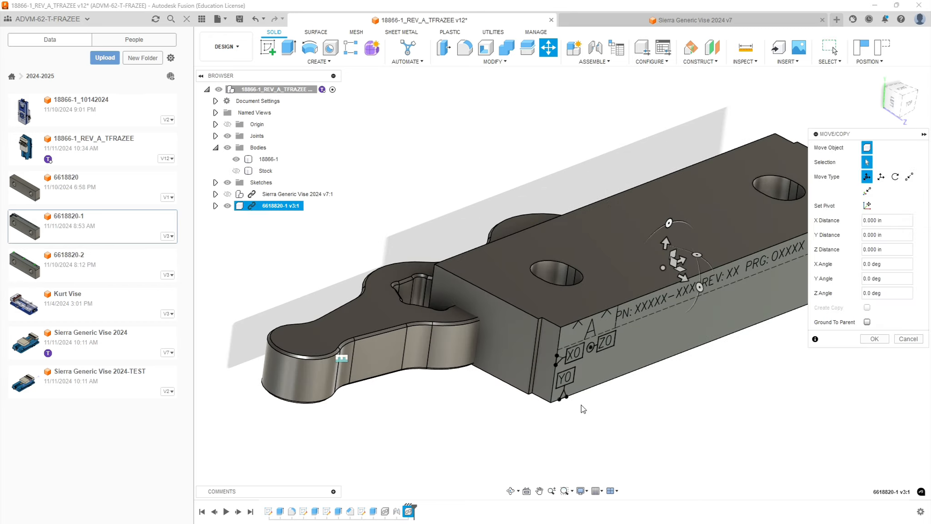
scroll(610, 408, "down", 3)
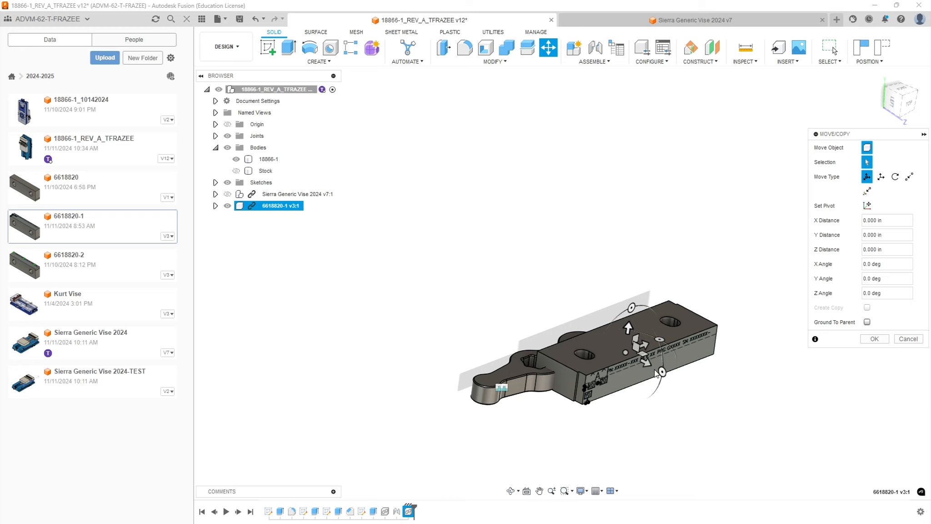
Rotate jaw 6618820-1 by -90 degrees about X and move it about -2.778 in in X, 3.889 in in Y and 0.646 in in Z
left_click_drag(662, 372, 637, 284)
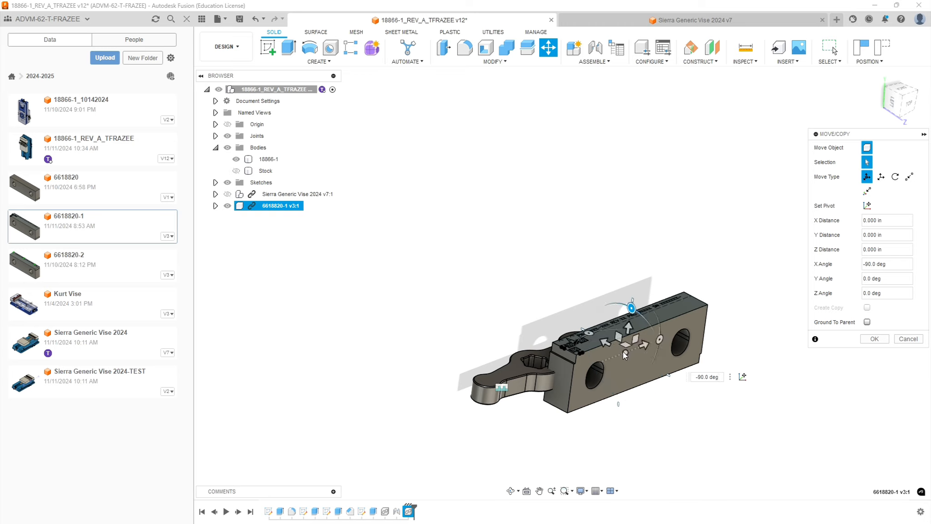
left_click_drag(624, 355, 473, 310)
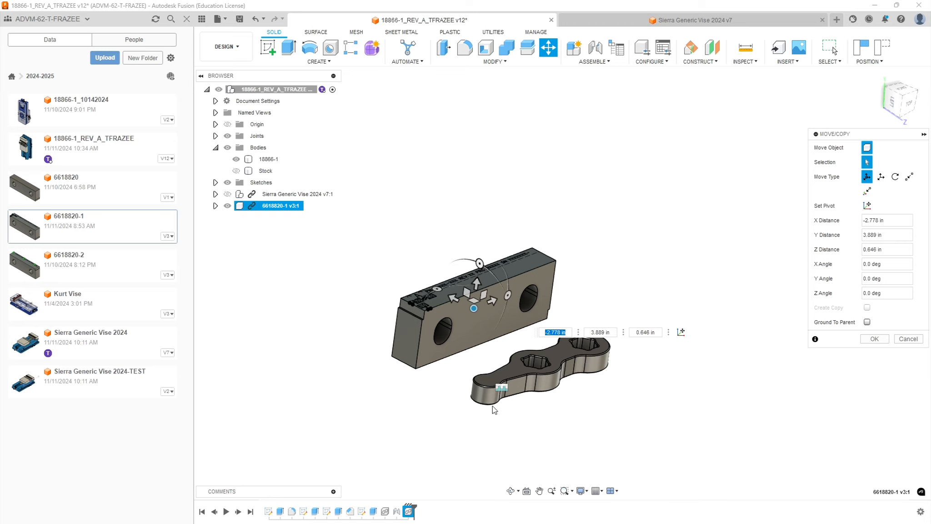
left_click(882, 338)
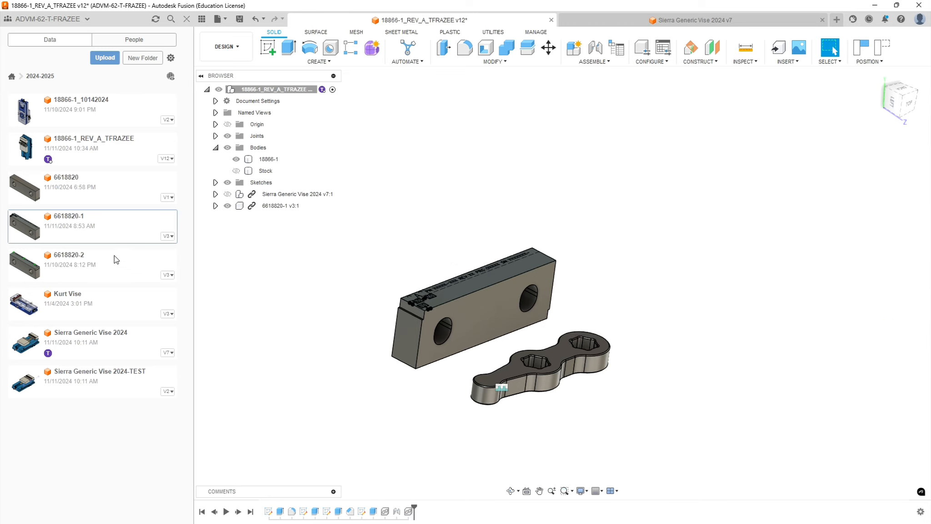
Insert the jaw 6618820-2 from the 2024-2025 project folder and rotate it -90 degrees about the X axis
left_click(66, 266)
left_click_drag(65, 271, 730, 333)
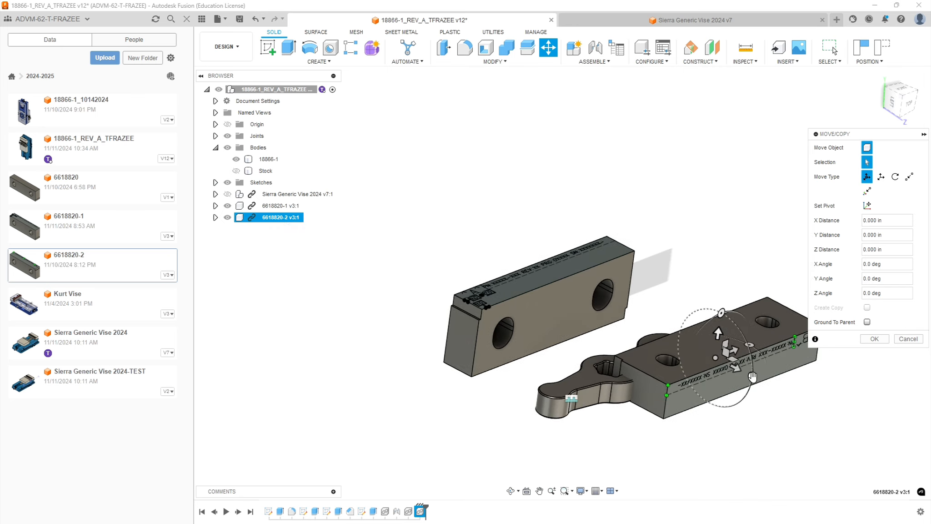
left_click_drag(752, 378, 726, 318)
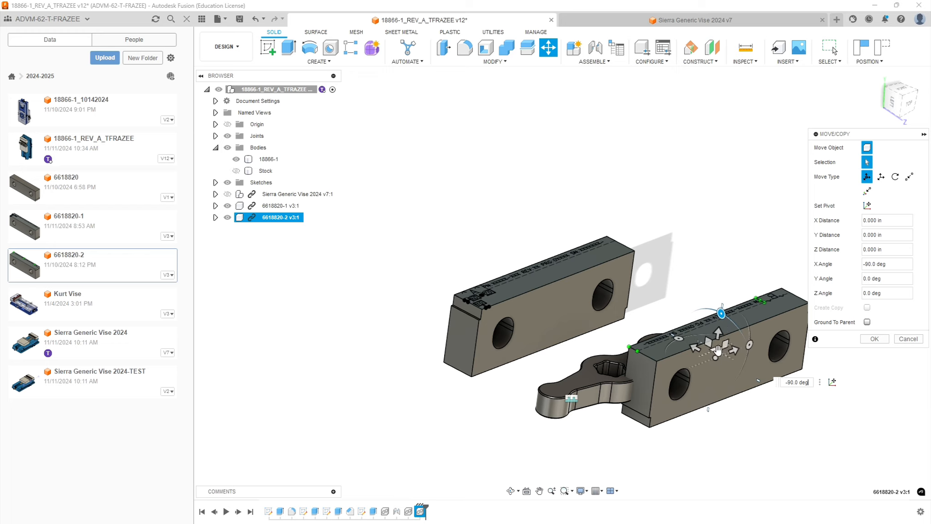
Move jaw 6618820-2 about 0.410 in in X, -1.573 in in Y and -1.364 in in Z, and rotate it -180 degrees about Z
left_click_drag(717, 350, 766, 423)
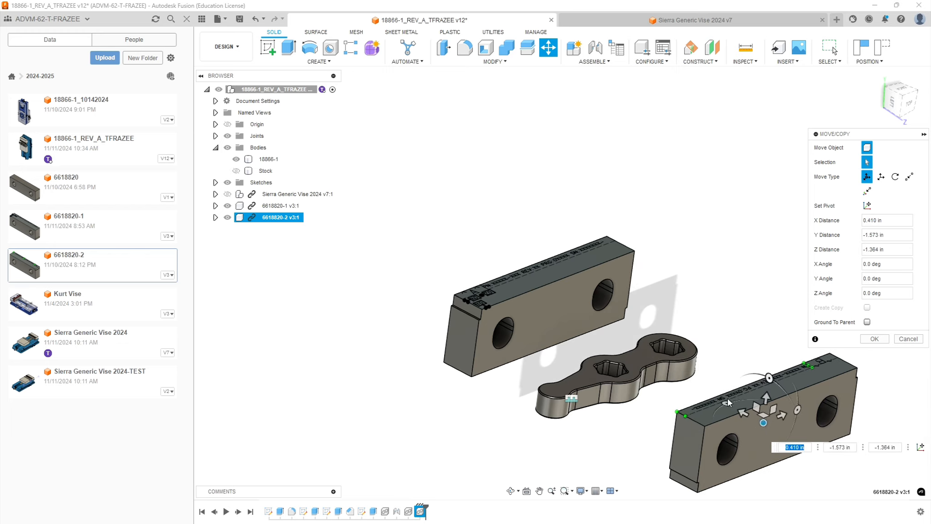
left_click_drag(727, 401, 766, 425)
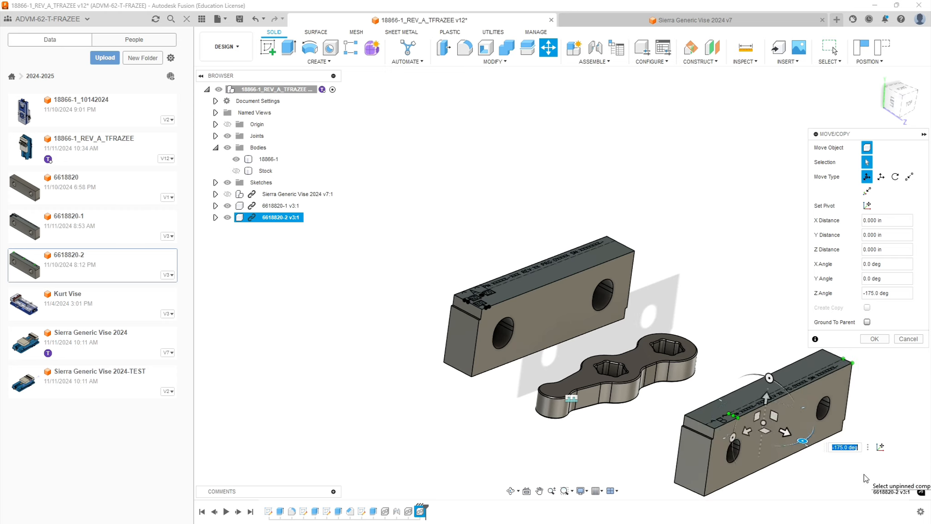
type("-180")
key("Return")
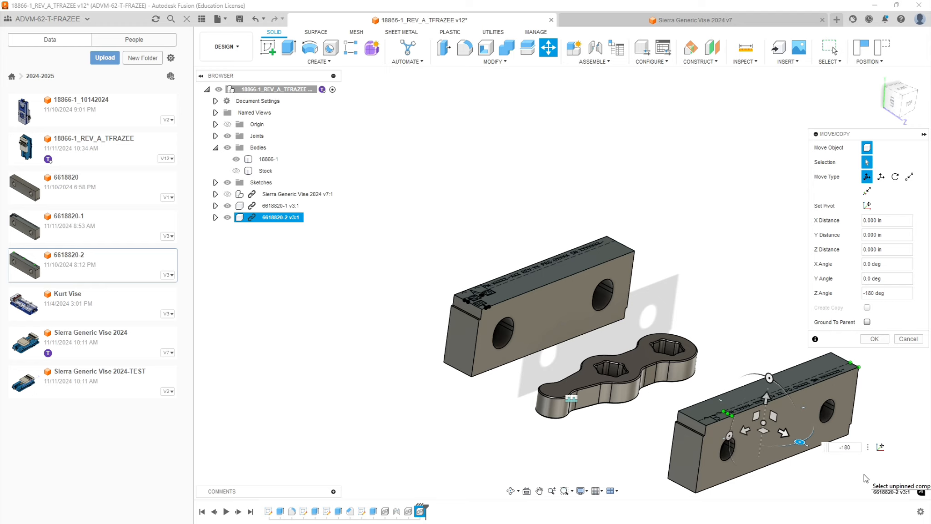
Examine the engraved markings on the top faces of both jaws and their orientation relative to the wrench
scroll(683, 435, "down", 3)
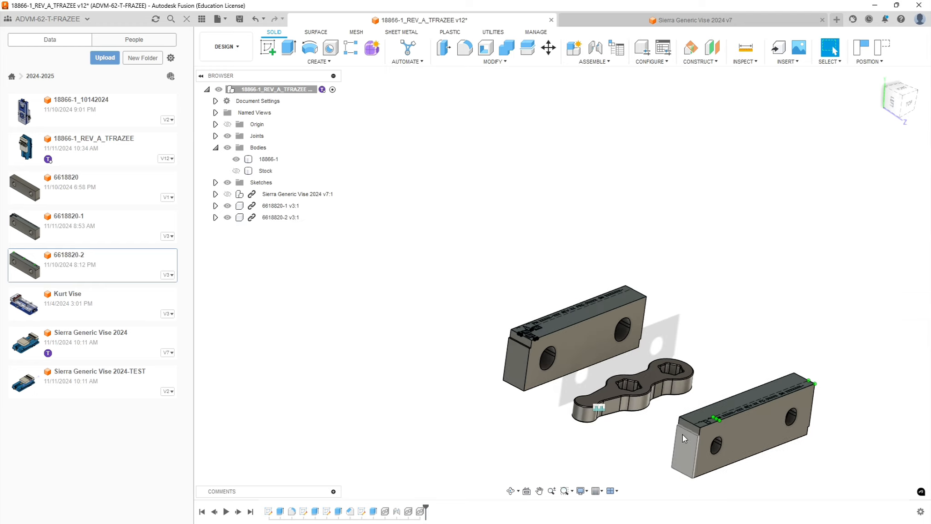
middle_click_drag(660, 450, 655, 480, "shift")
scroll(594, 443, "up", 6)
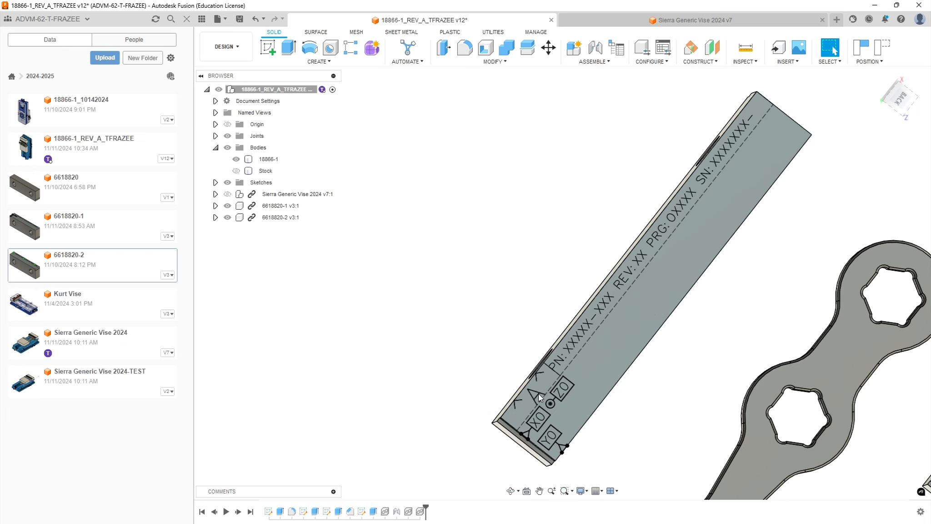
scroll(540, 398, "down", 5)
scroll(742, 454, "up", 4)
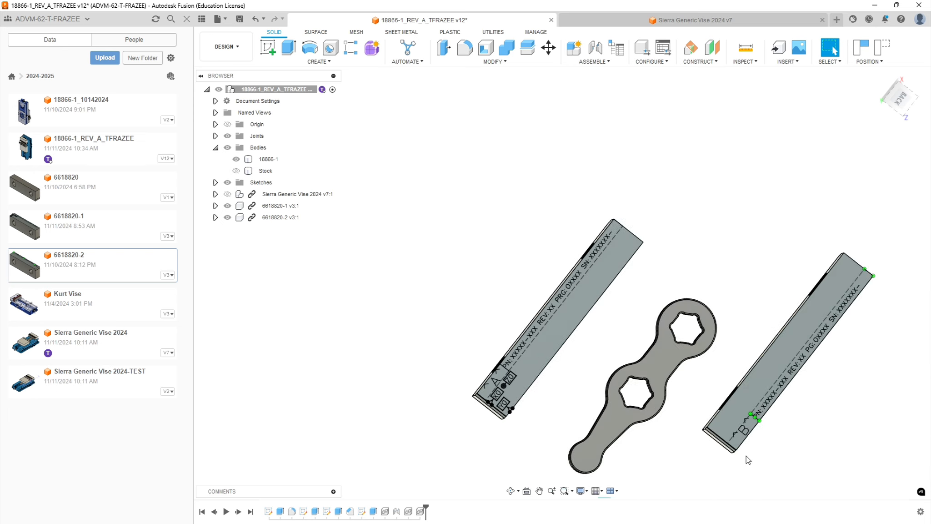
scroll(728, 436, "down", 2)
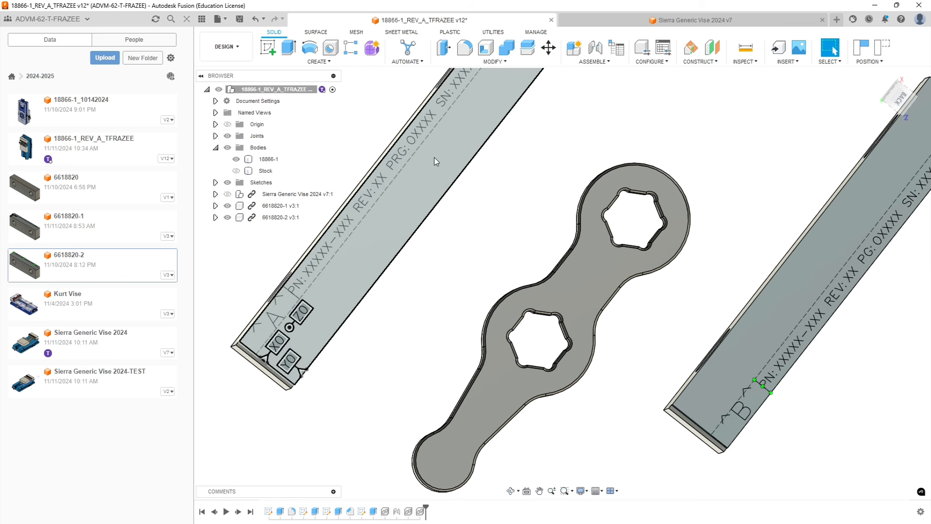
scroll(434, 230, "down", 2)
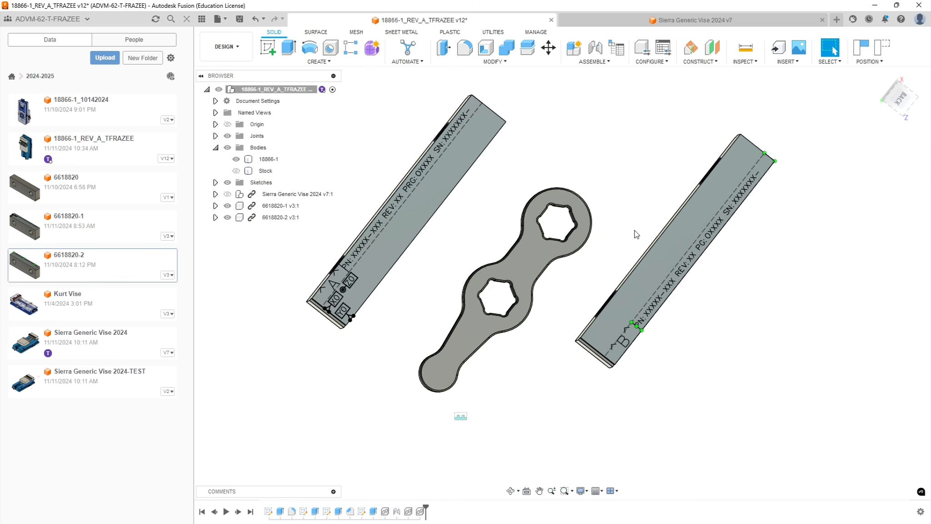
middle_click_drag(378, 391, 382, 351, "shift")
scroll(404, 366, "down", 3)
scroll(379, 268, "up", 4)
scroll(392, 276, "up", 1)
mouse_move(428, 325)
middle_mouse_down("shift")
mouse_move(447, 306)
mouse_move(463, 313)
mouse_move(437, 316)
middle_mouse_up("shift")
left_click(833, 47)
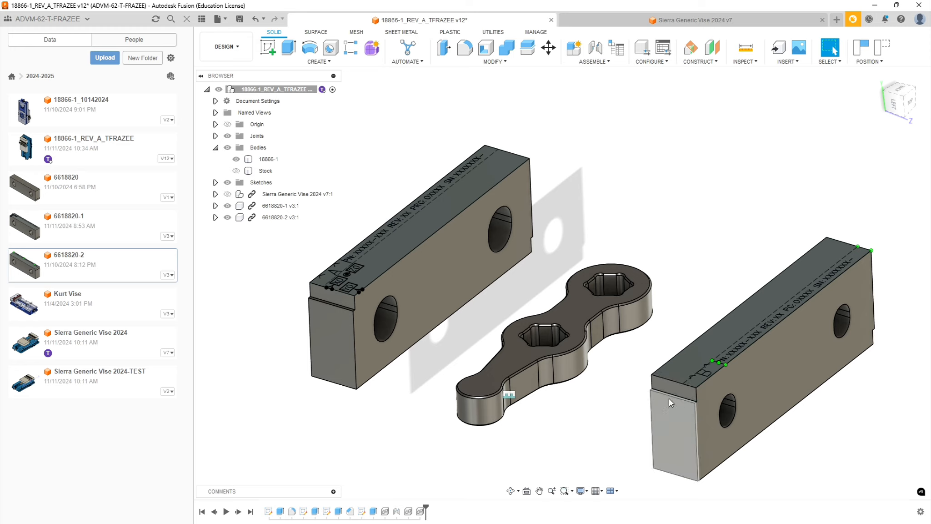
left_click(672, 384)
left_click(325, 295)
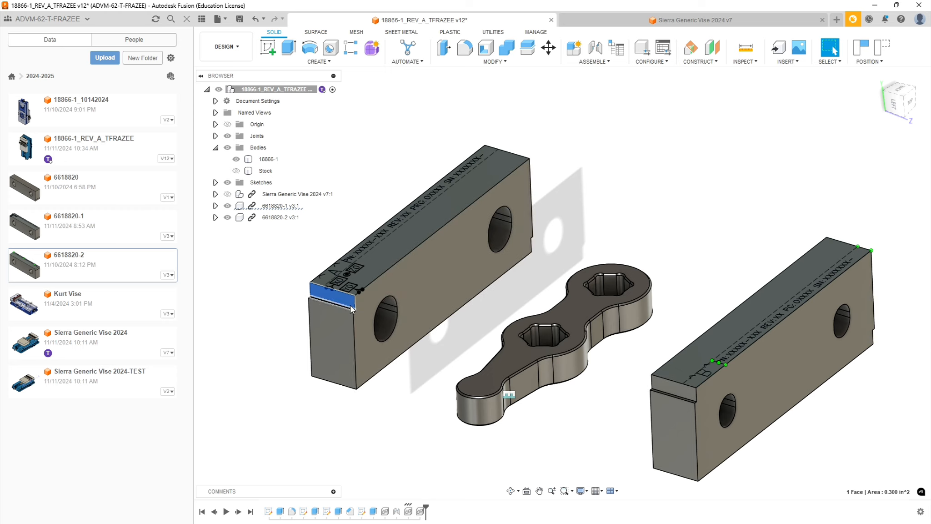
left_click(595, 448)
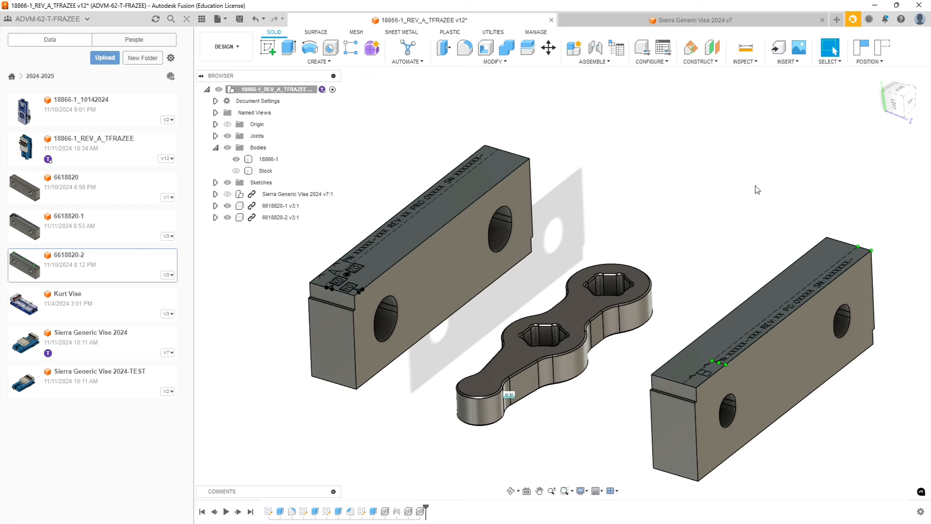
Start a joint with between-two-faces origins for both components, using the two end faces of jaw 6618820-1 for component 2
left_click(593, 49)
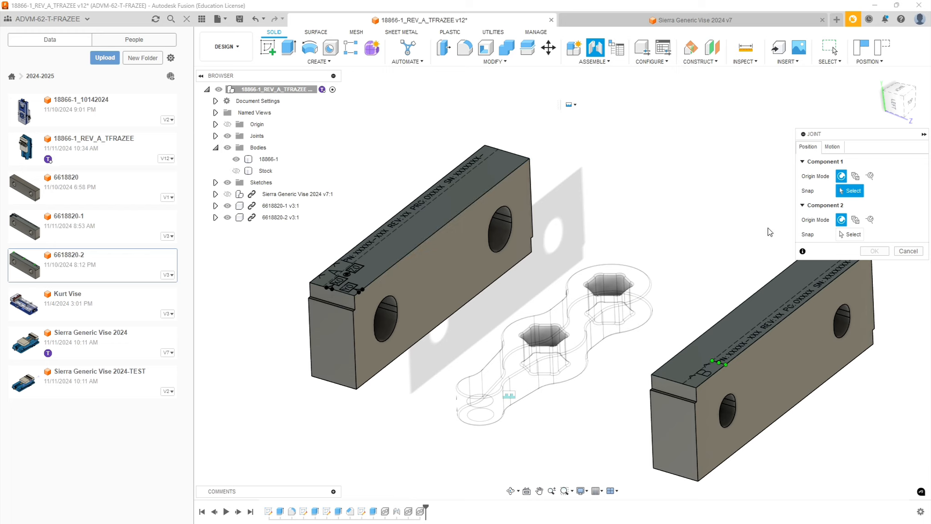
left_click(855, 176)
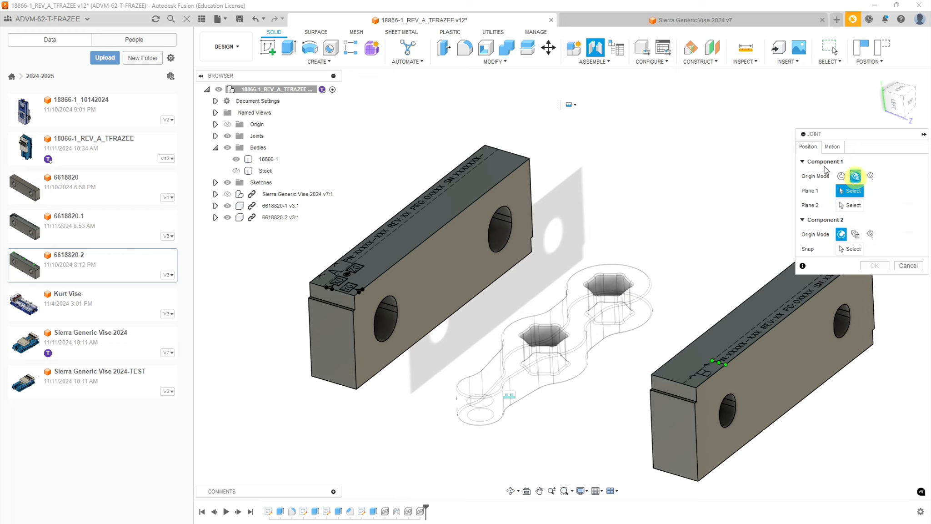
left_click(858, 235)
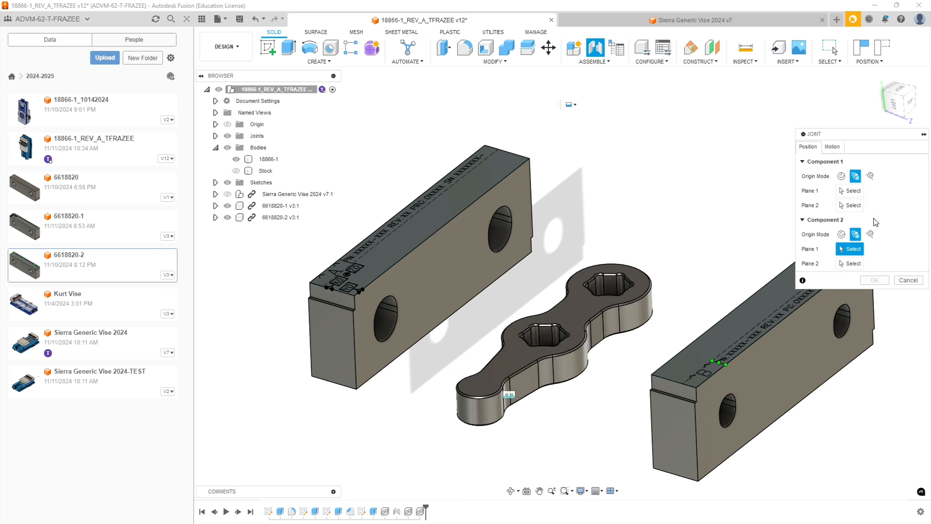
left_click(336, 329)
middle_click_drag(607, 254, 549, 286, "shift")
left_click(584, 150)
middle_click_drag(654, 282, 705, 248, "shift")
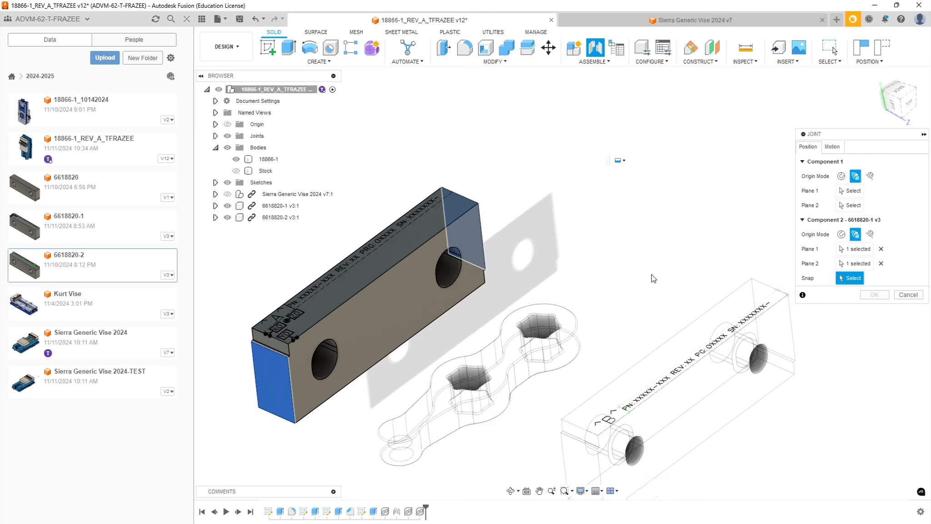
Define component 1 of the joint by the two opposite end faces of jaw 6618820-2
left_click(845, 191)
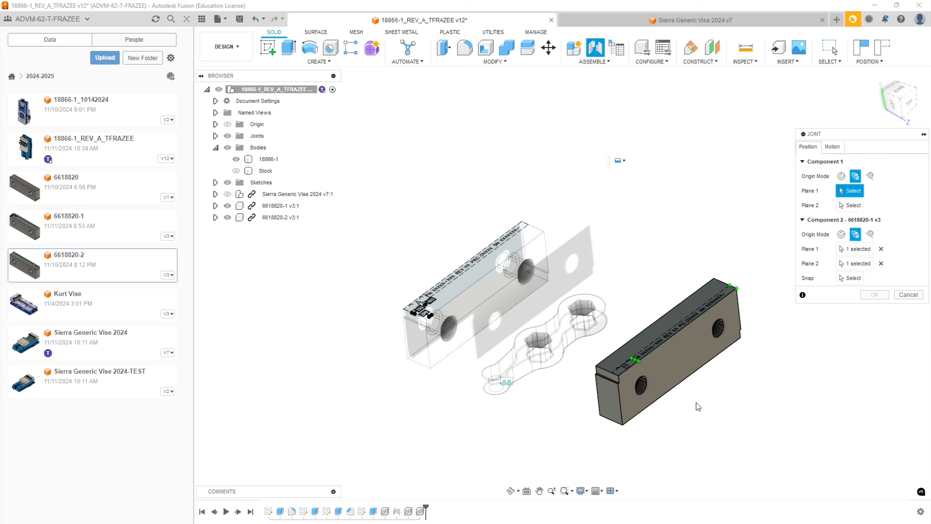
left_click(600, 397)
middle_click_drag(632, 399, 697, 426, "shift")
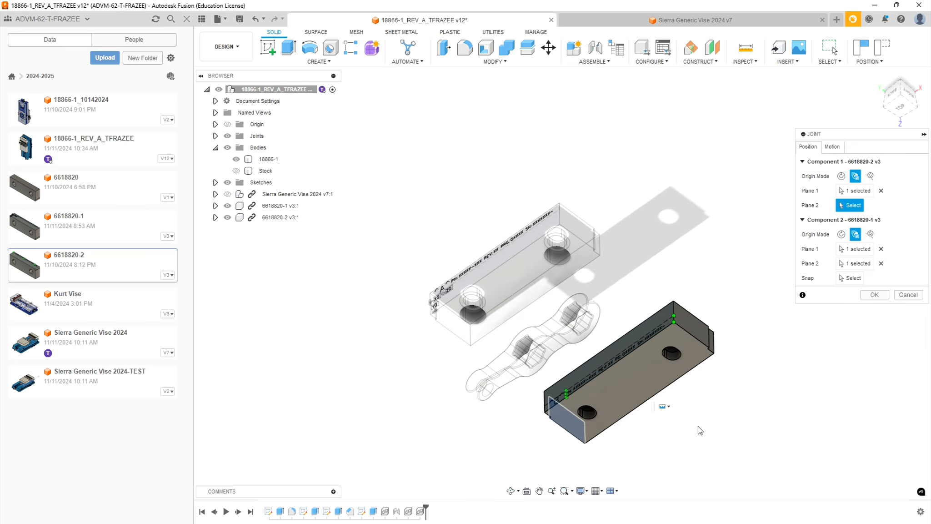
left_click(704, 325)
middle_click_drag(708, 443, 772, 414, "shift")
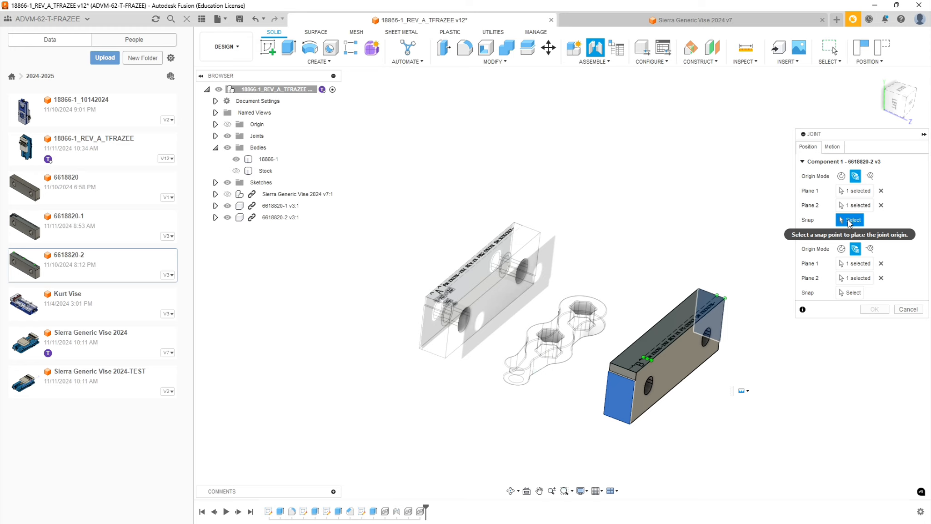
Snap the joint origins to the midpoints of the lower long edges on the wrench-facing sides of jaws 6618820-2 and 6618820-1
middle_click_drag(745, 424, 792, 463, "shift")
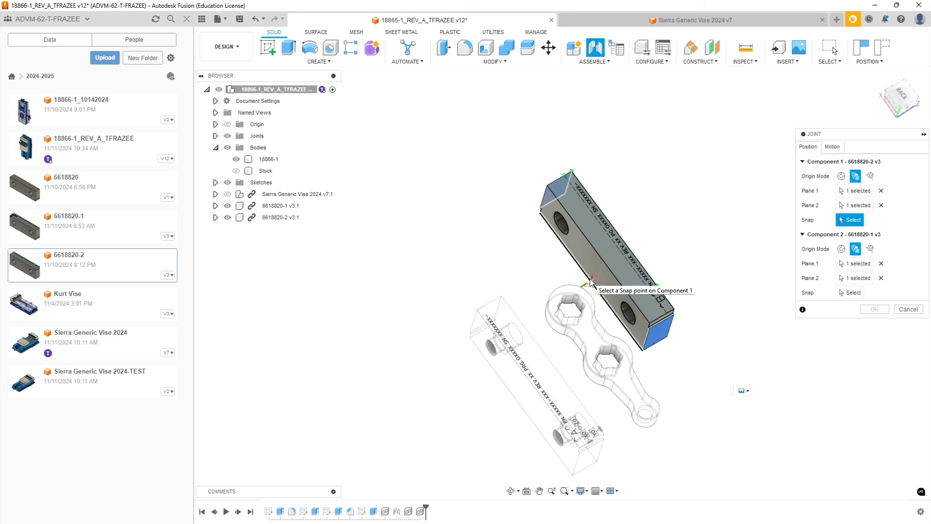
scroll(591, 283, "up", 5)
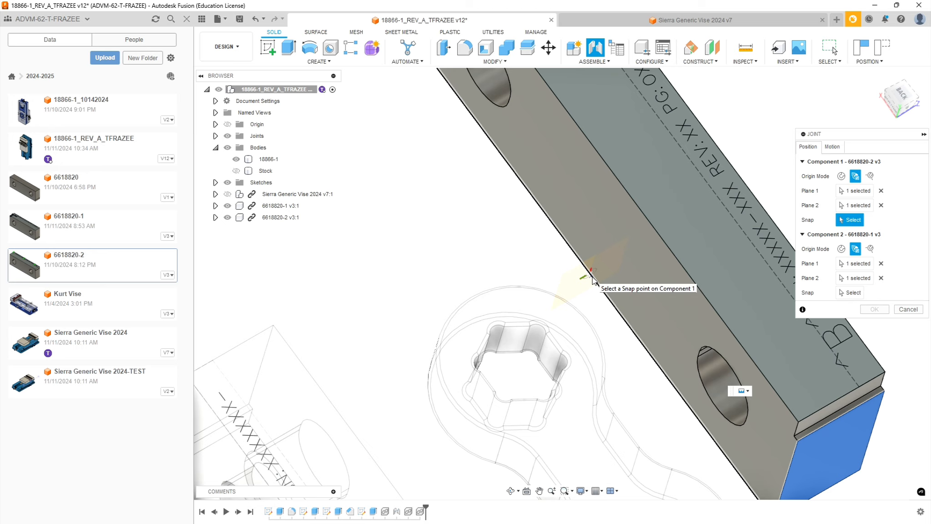
left_click(592, 279)
scroll(617, 299, "down", 5)
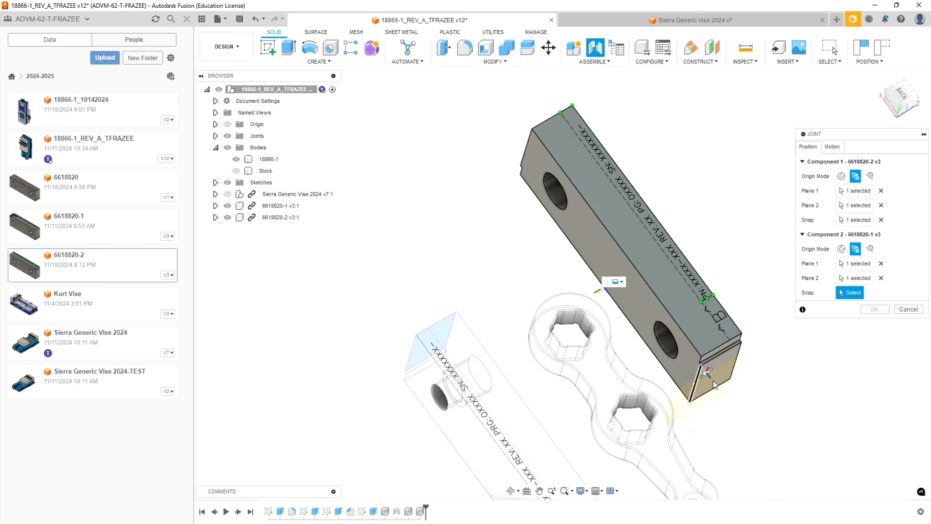
middle_click_drag(775, 439, 708, 431, "shift")
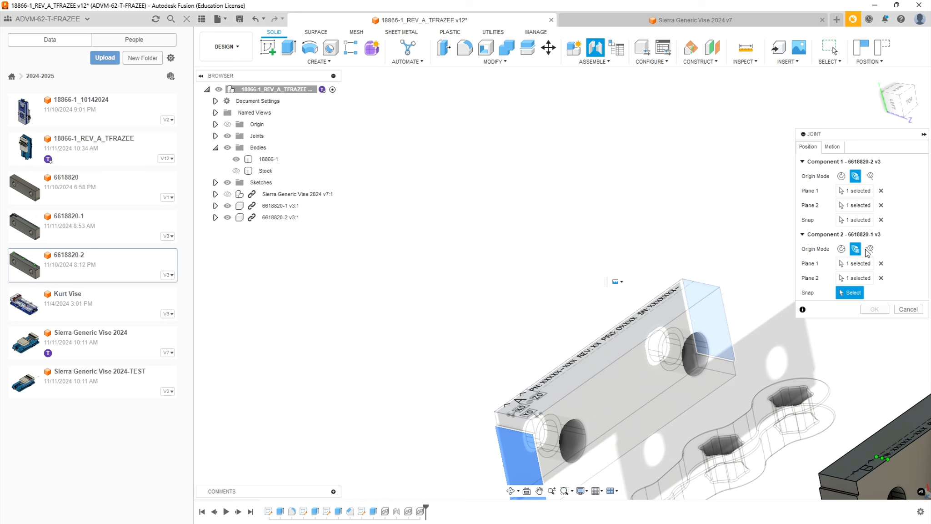
scroll(712, 417, "down", 4)
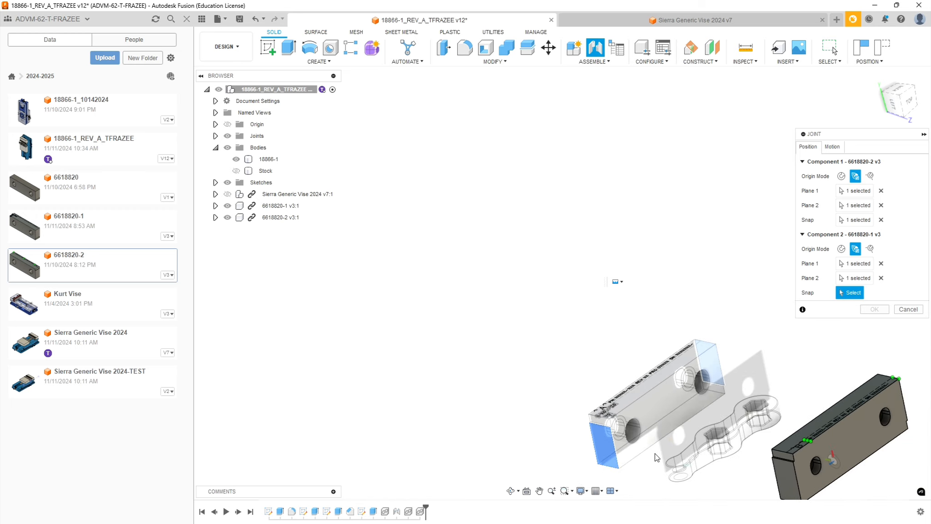
middle_click_drag(628, 476, 659, 490, "shift")
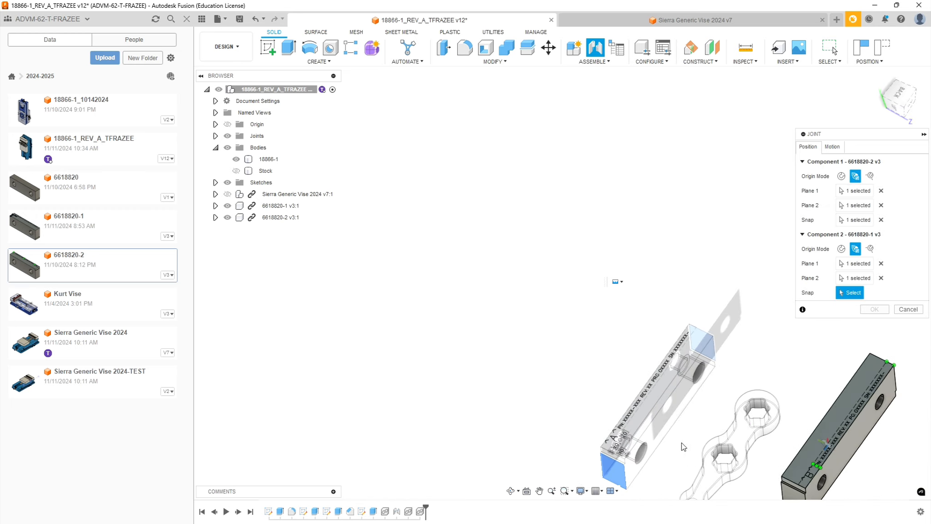
left_click(675, 425)
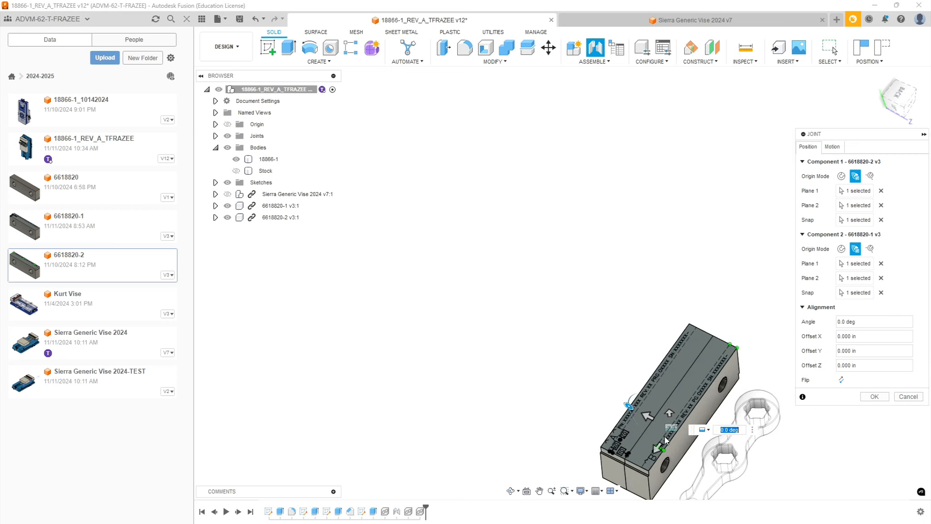
Set the joint's Y offset between the two jaws to -0.5 in and create the joint
middle_click_drag(800, 476, 813, 449, "shift")
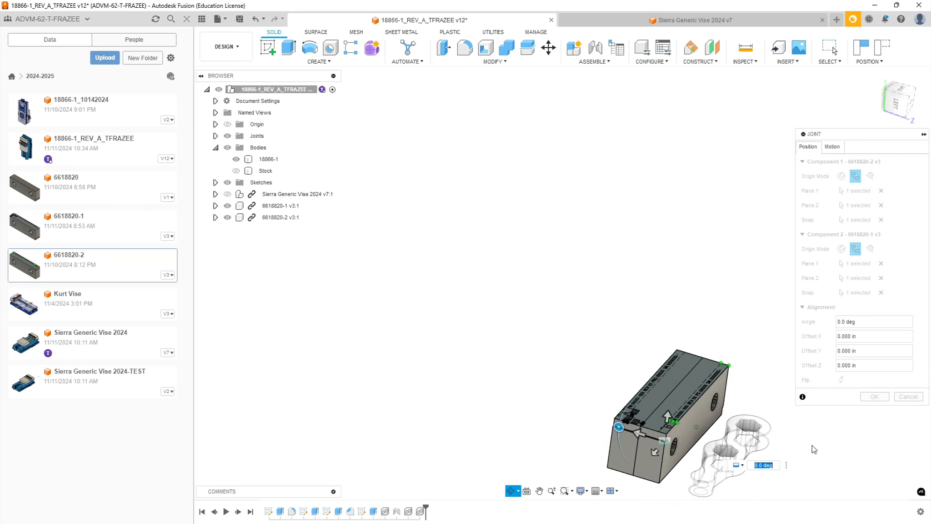
scroll(752, 417, "up", 5)
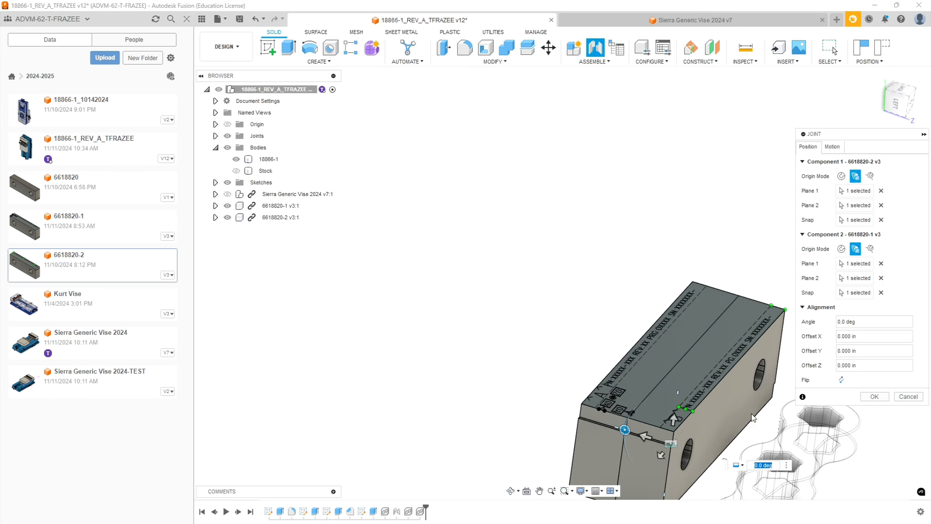
scroll(753, 418, "down", 2)
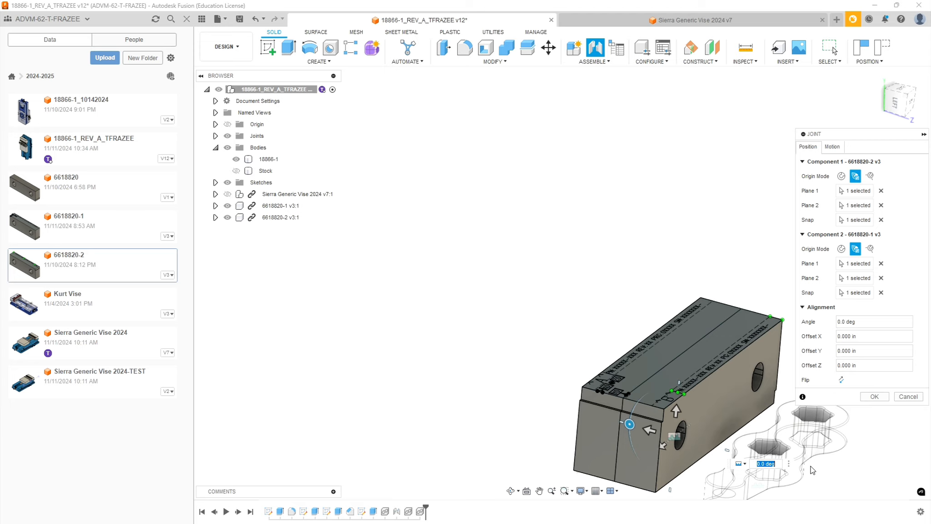
scroll(629, 416, "up", 5)
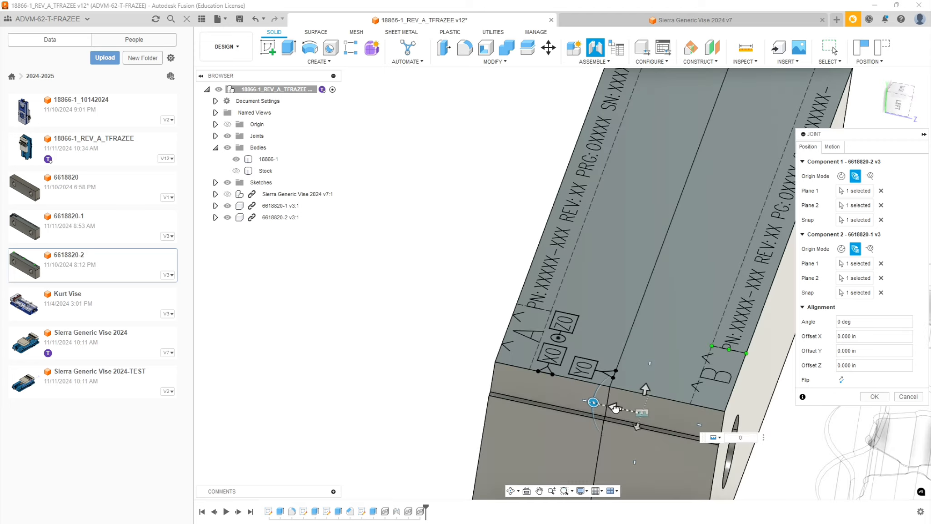
left_click(615, 406)
type(".5")
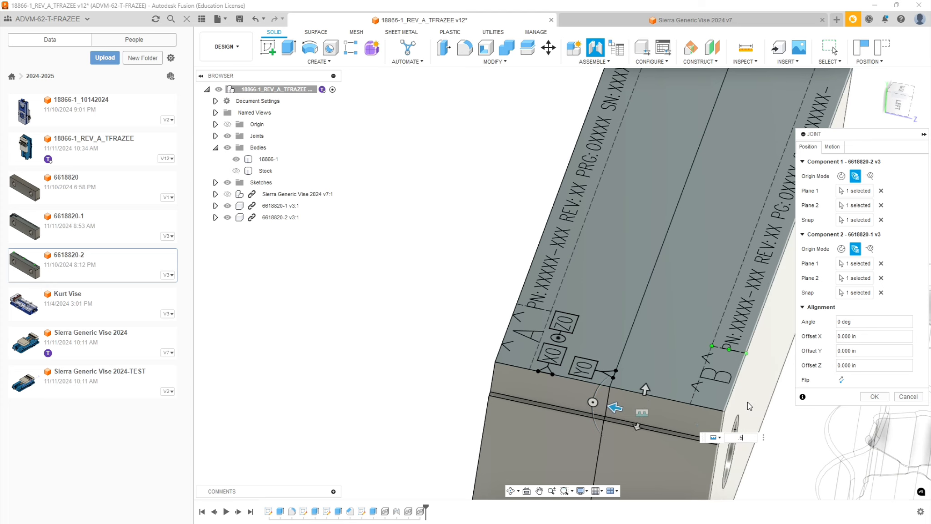
key("Home")
type("-")
scroll(747, 416, "down", 3)
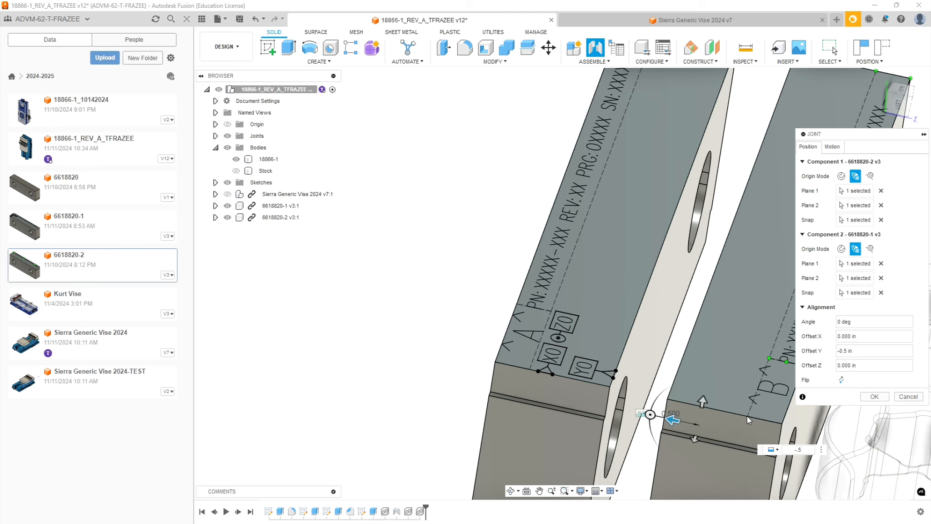
scroll(709, 414, "down", 3)
scroll(677, 411, "down", 2)
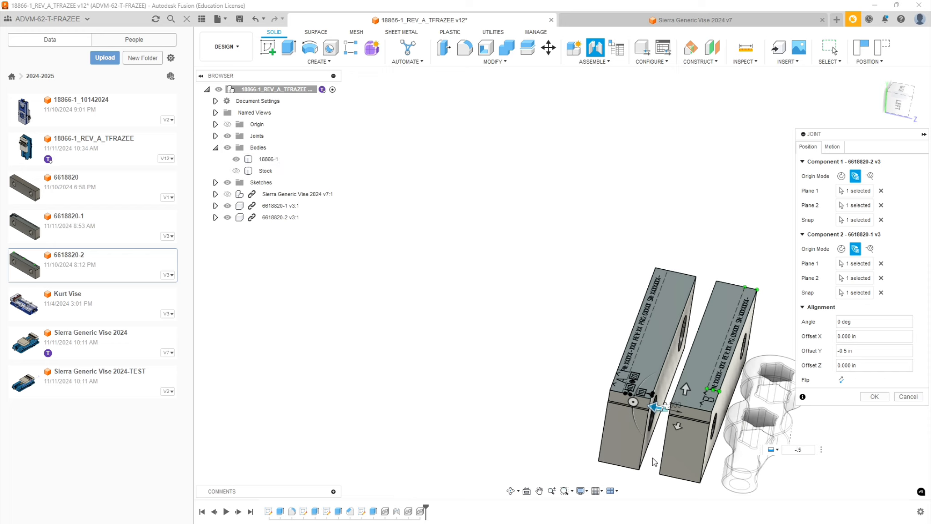
middle_click_drag(814, 442, 833, 454, "shift")
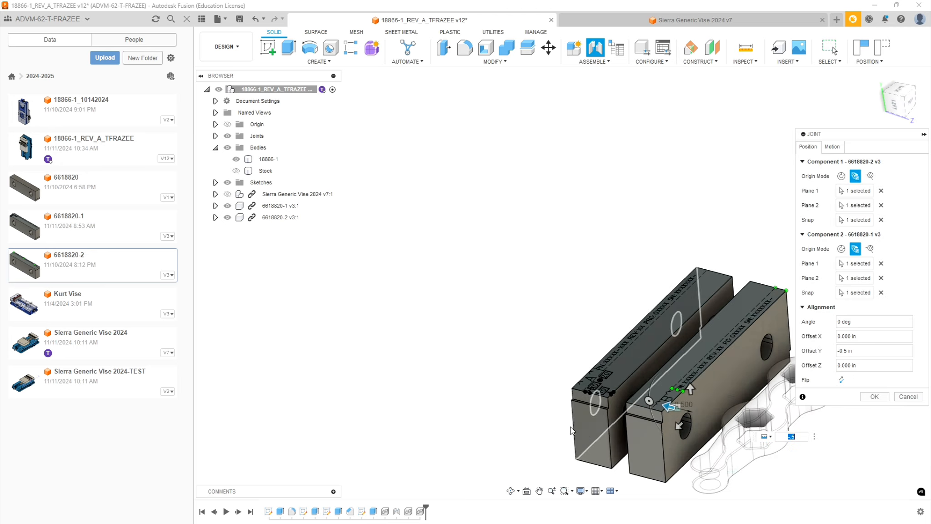
scroll(584, 431, "down", 3)
scroll(703, 390, "up", 2)
middle_click_drag(708, 396, 719, 375, "shift")
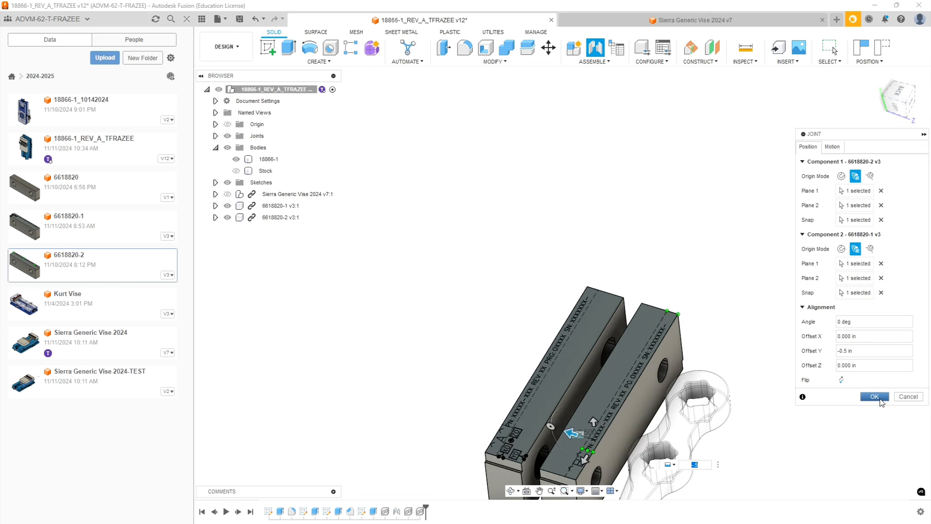
left_click(874, 396)
Examine the jointed jaws and the gap between them in relation to the wrench beside them
scroll(783, 421, "down", 3)
scroll(734, 470, "up", 6)
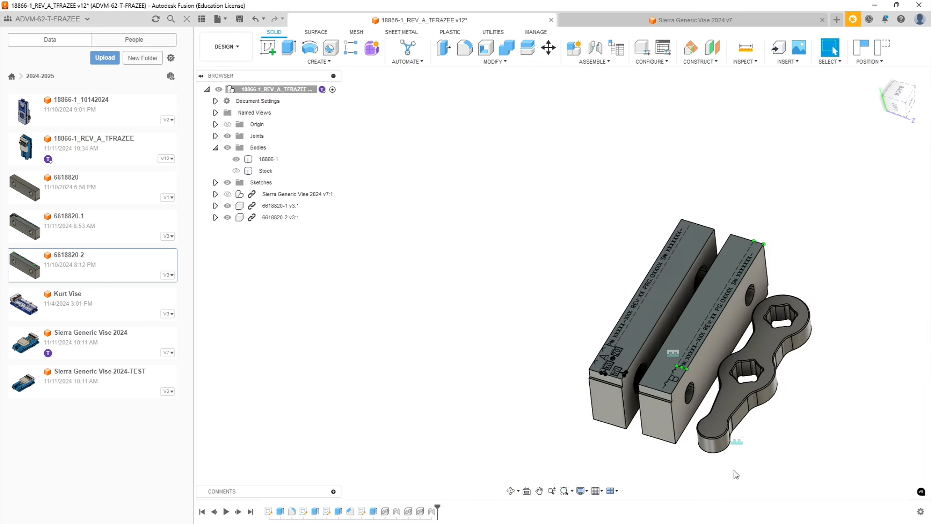
left_click(735, 306)
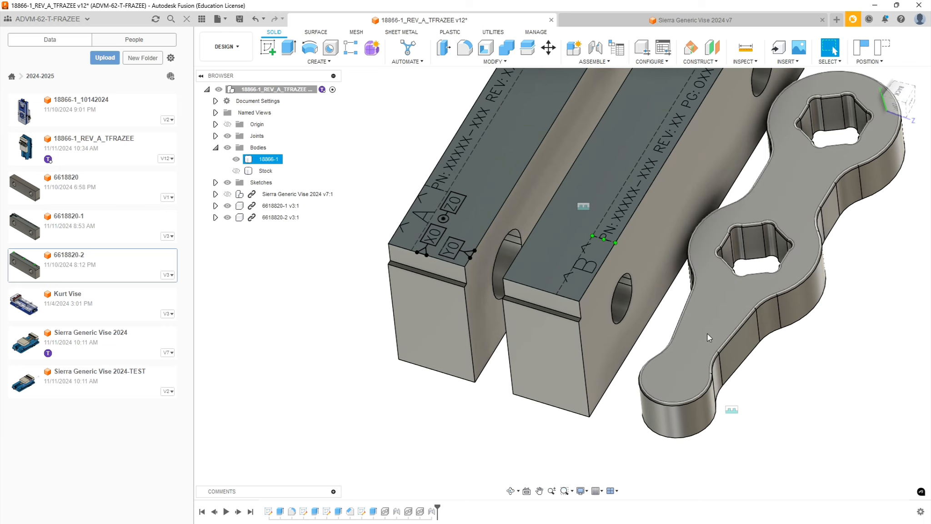
key("Escape")
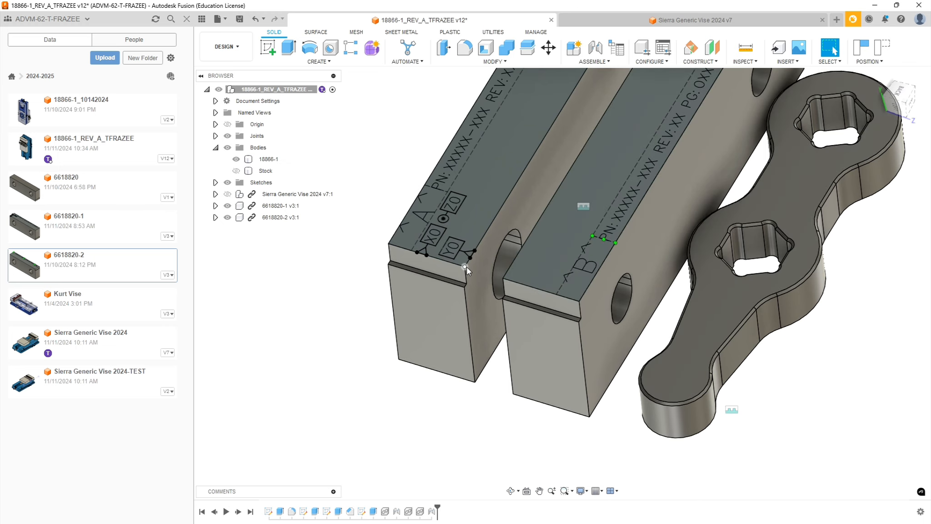
middle_click_drag(828, 386, 832, 416, "shift")
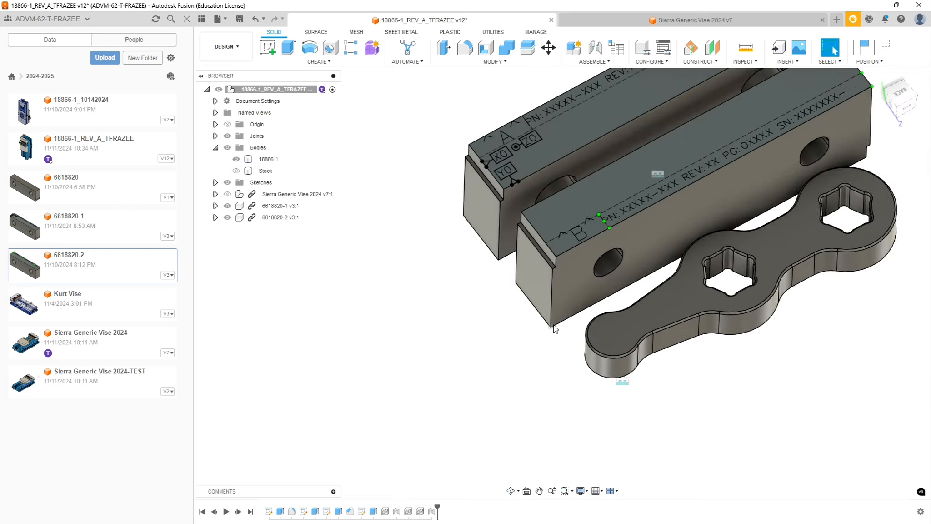
scroll(553, 325, "down", 3)
scroll(726, 208, "up", 2)
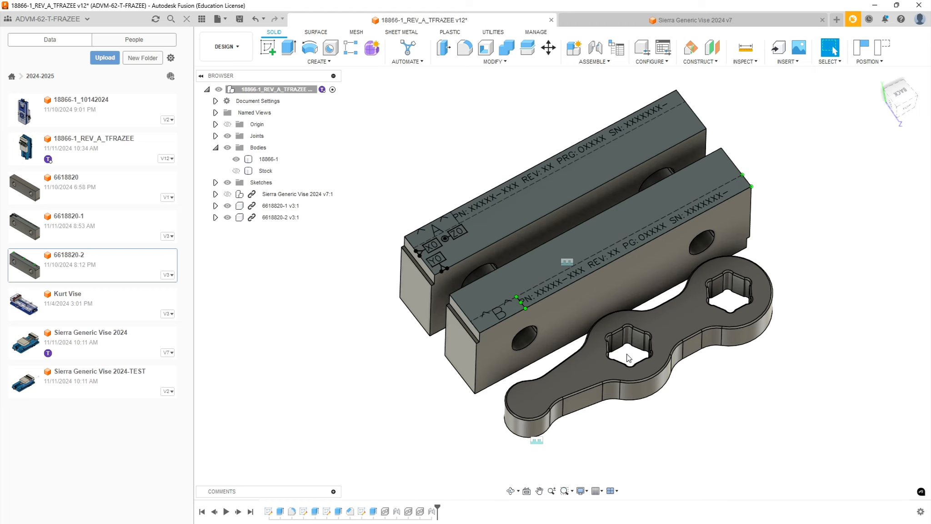
left_click(593, 197)
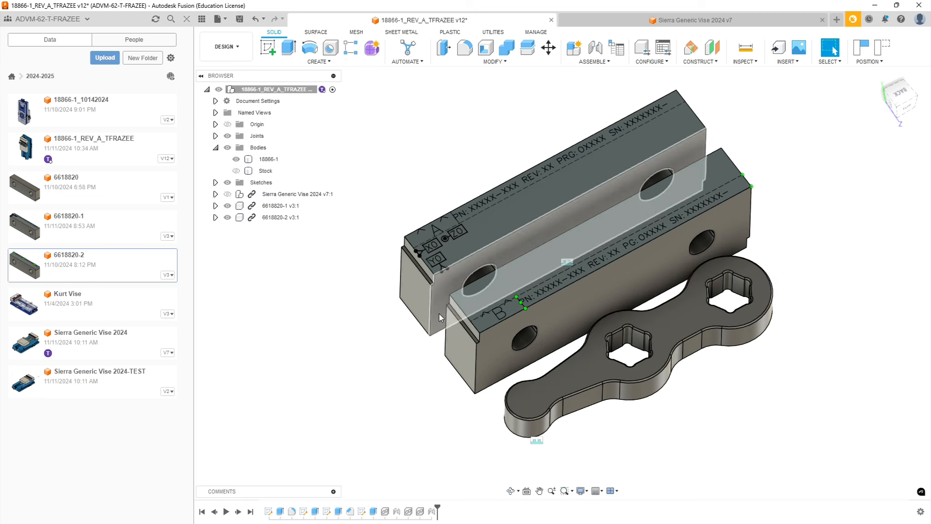
Highlight the design's sketches one by one to find the one outlining the wrench's hex openings
left_click(216, 182)
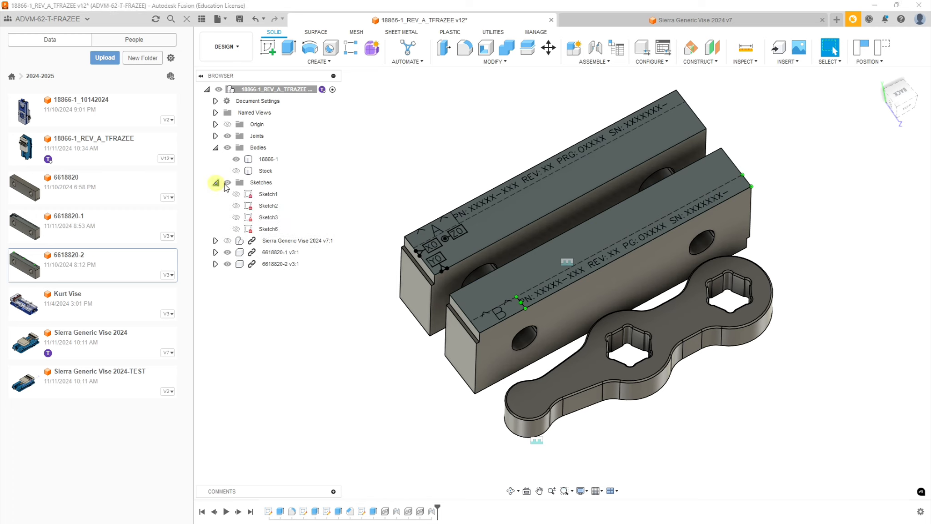
left_click(275, 229)
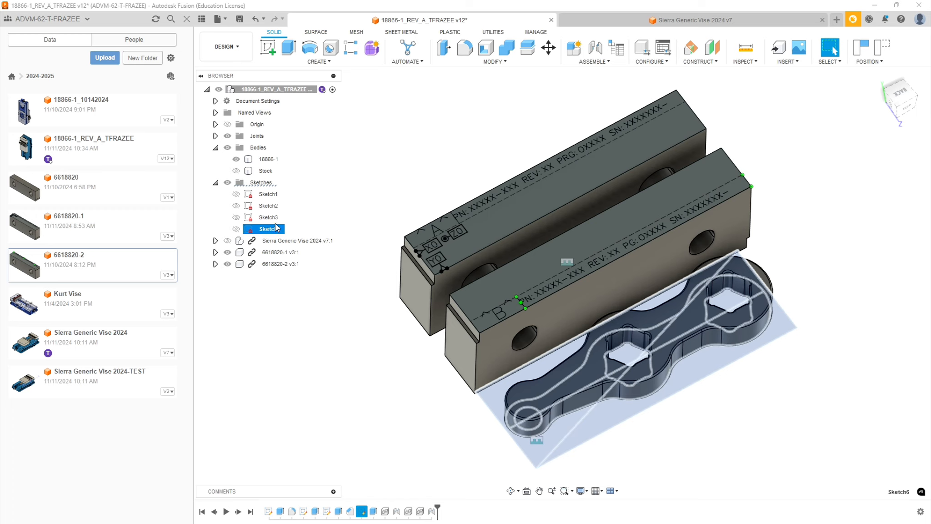
left_click(275, 219)
left_click(274, 206)
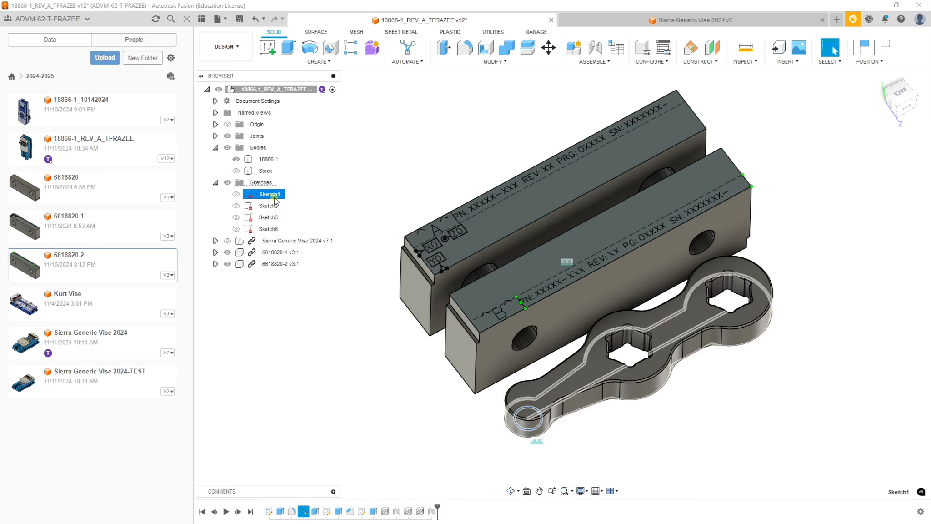
left_click(273, 207)
left_click(274, 219)
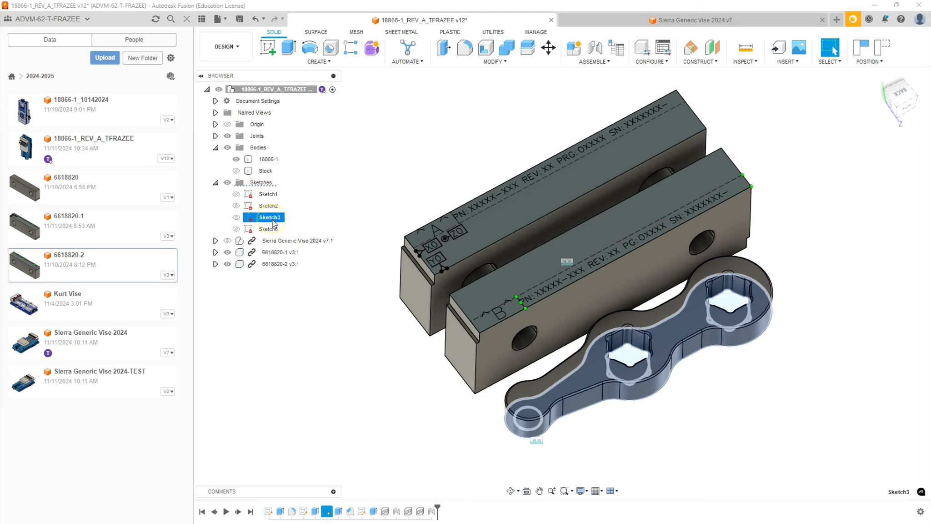
Make Sketch3 visible and view the centre points of the wrench's two hex openings
scroll(752, 344, "down", 2)
scroll(677, 363, "up", 5)
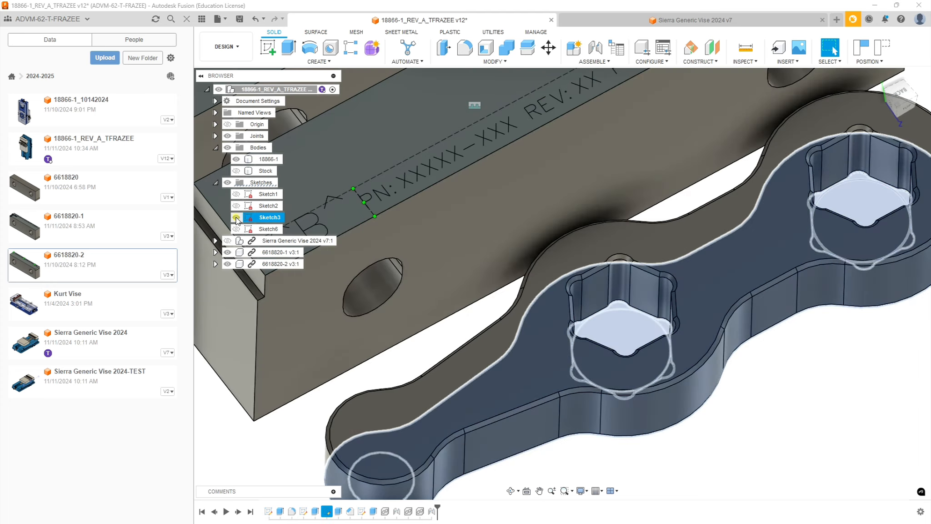
middle_click_drag(600, 327, 623, 354, "shift")
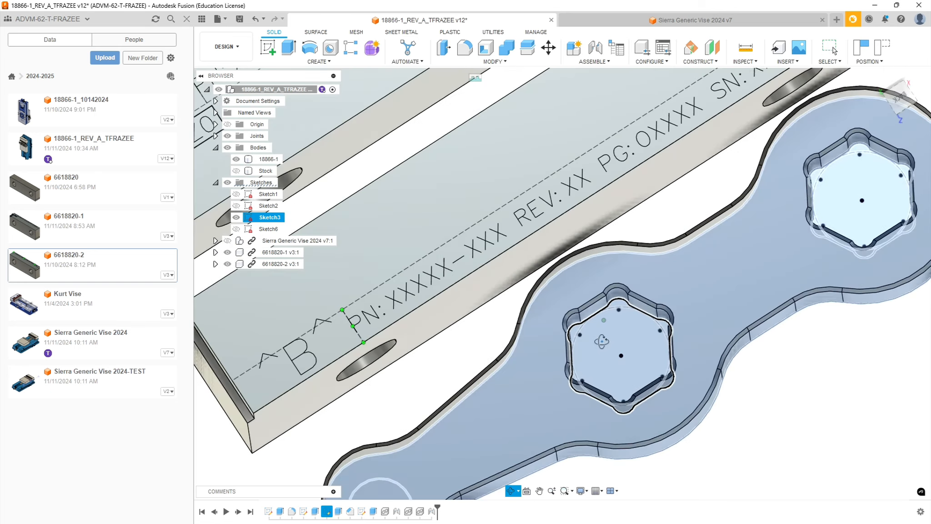
scroll(621, 356, "down", 5)
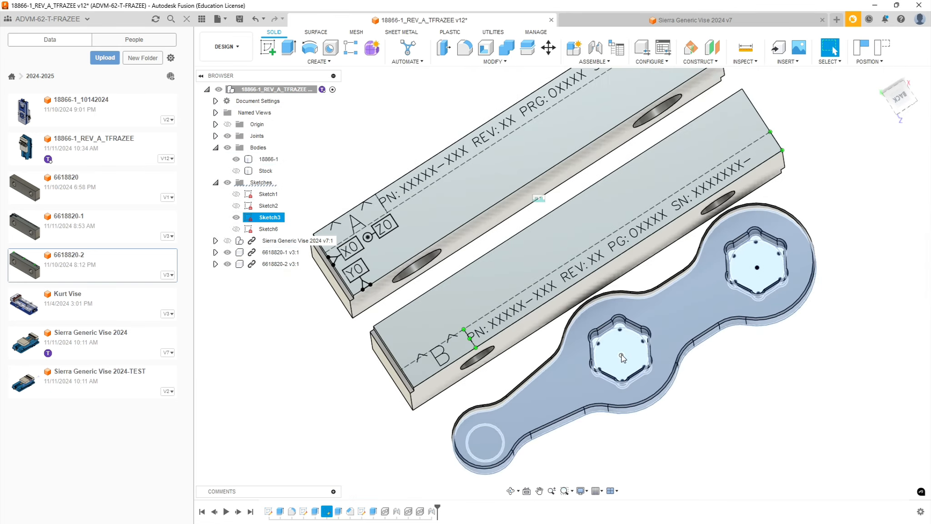
key("Escape")
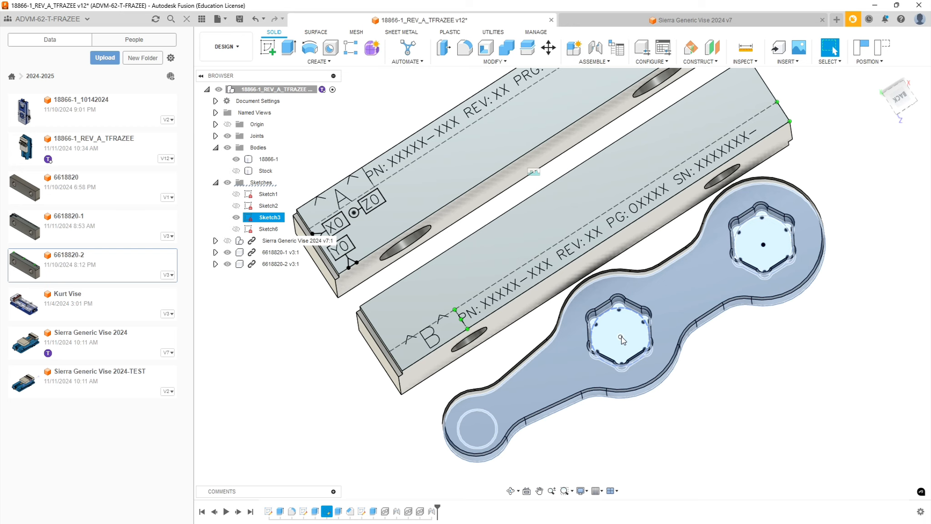
middle_click_drag(712, 417, 721, 403, "shift")
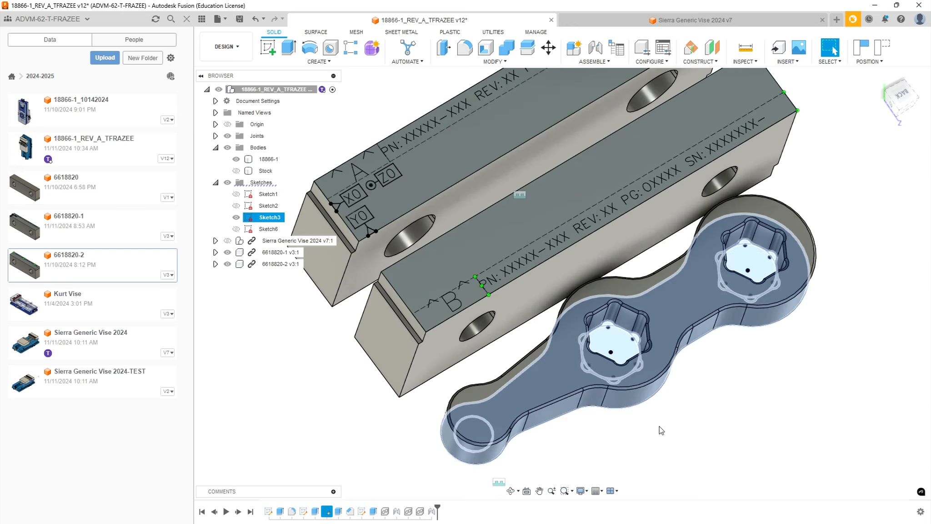
left_click(272, 365)
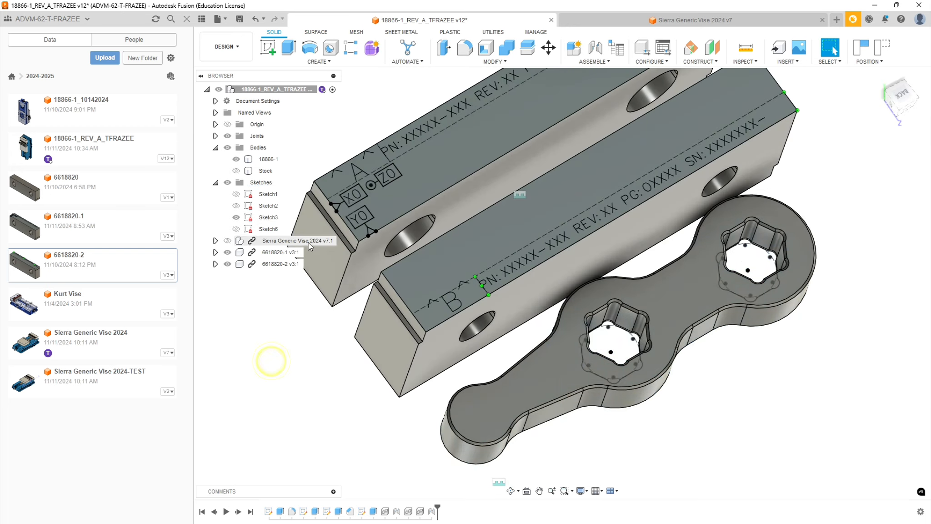
Start a joint from the top corner of jaw 6618820-1 beside its Y0 mark to the centre point of the wrench's middle hex
left_click(602, 49)
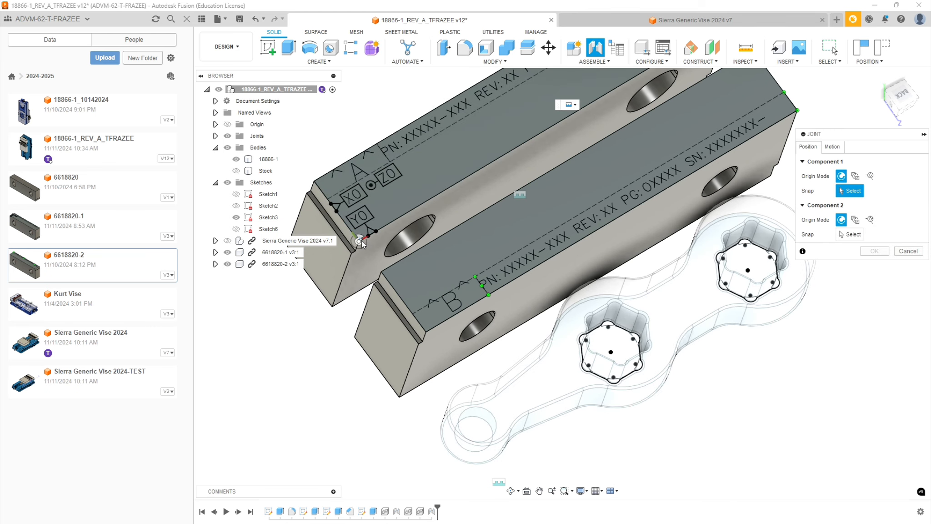
scroll(361, 240, "up", 8)
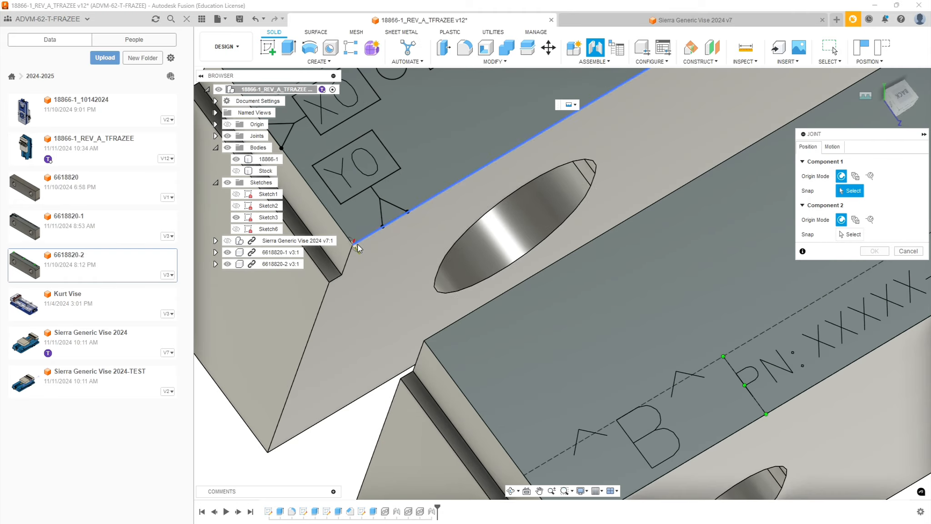
left_click(356, 243)
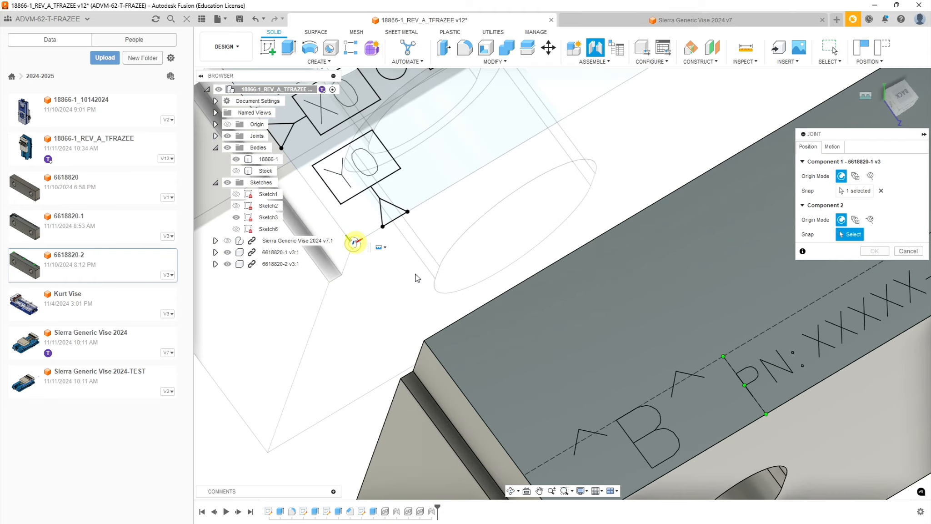
scroll(523, 293, "down", 6)
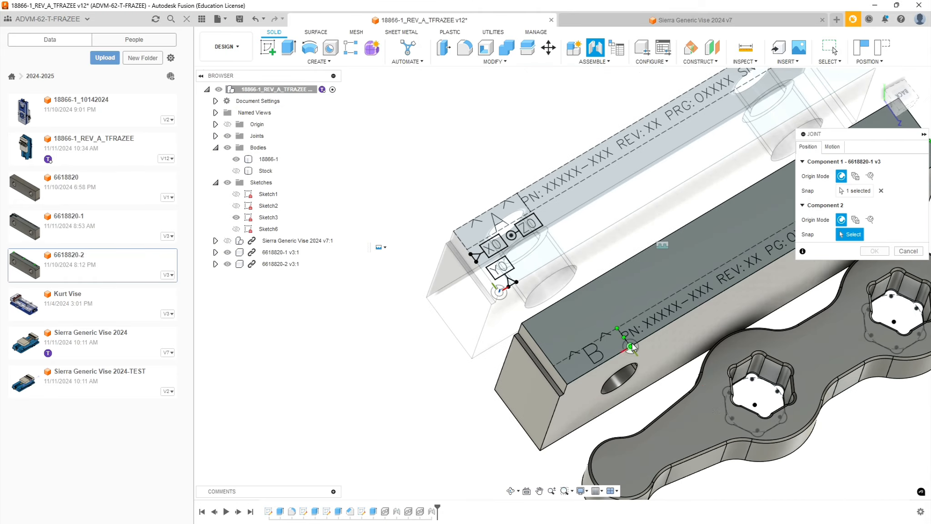
left_click(754, 405)
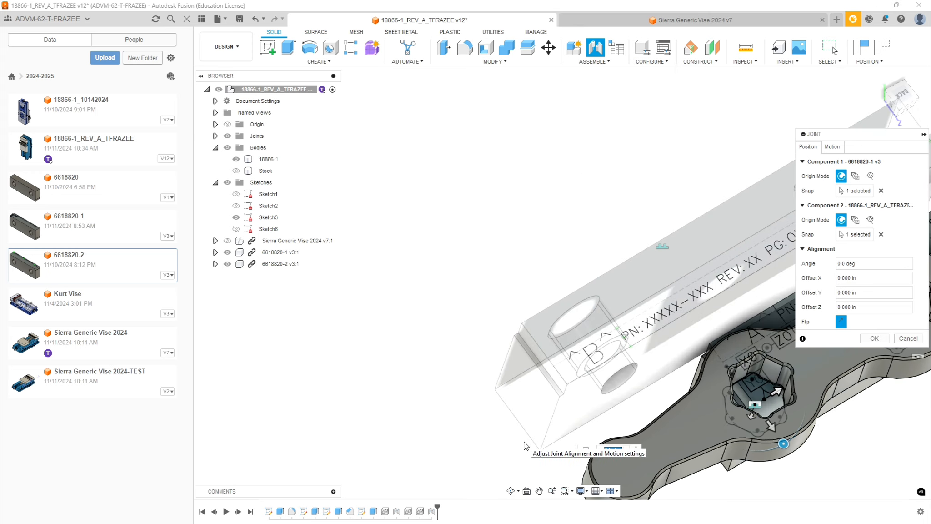
Set the joint's X offset to -2.875 in to shift jaw 6618820-1 lengthwise along the wrench
middle_click_drag(721, 437, 719, 395, "shift")
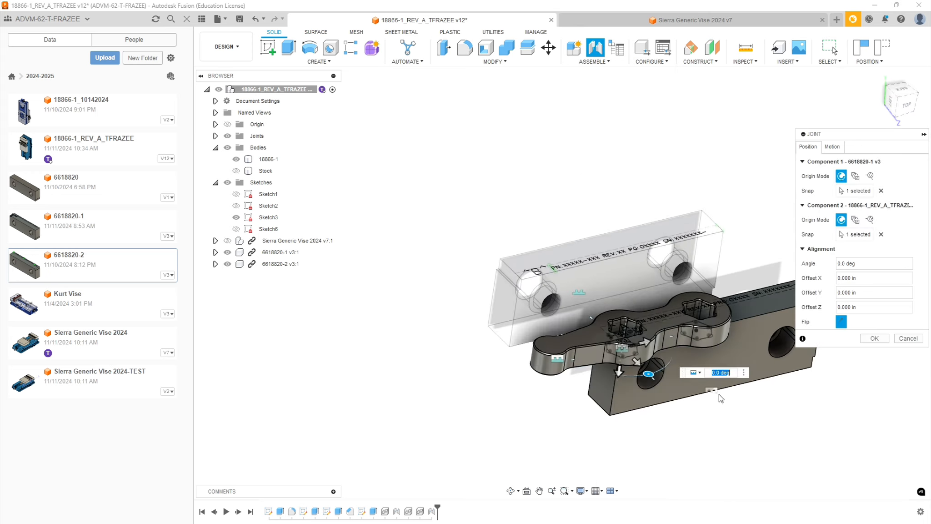
scroll(713, 400, "down", 3)
scroll(759, 399, "up", 5)
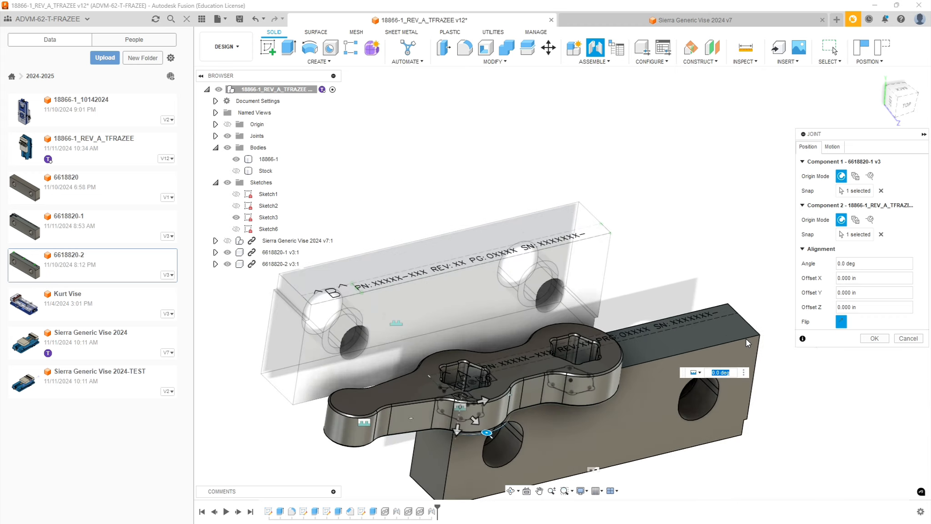
mouse_move(642, 292)
middle_mouse_down("shift")
mouse_move(638, 260)
mouse_move(646, 292)
middle_mouse_up("shift")
scroll(667, 328, "down", 3)
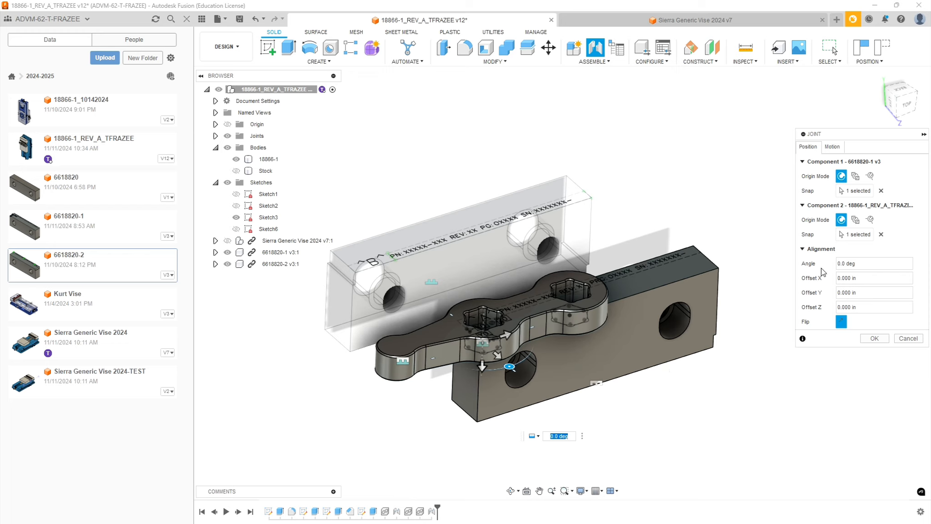
left_click(853, 278)
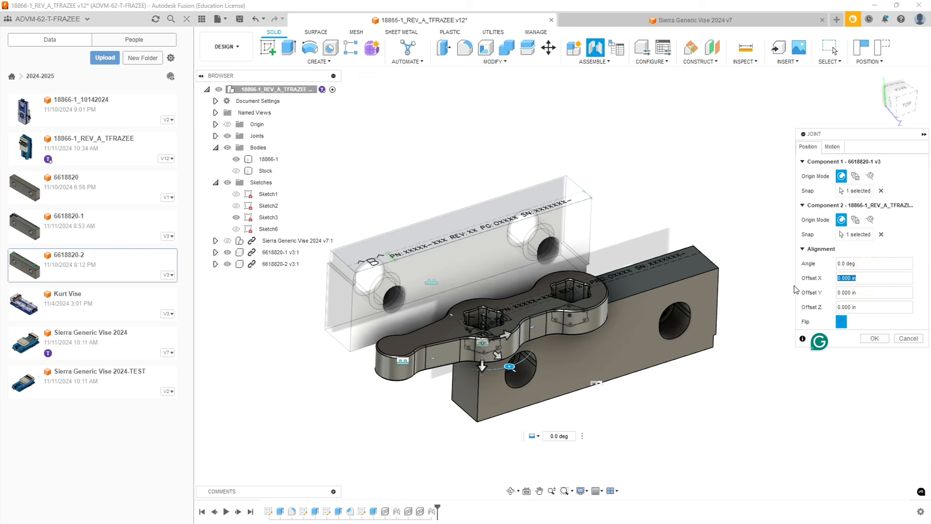
type("-2.8")
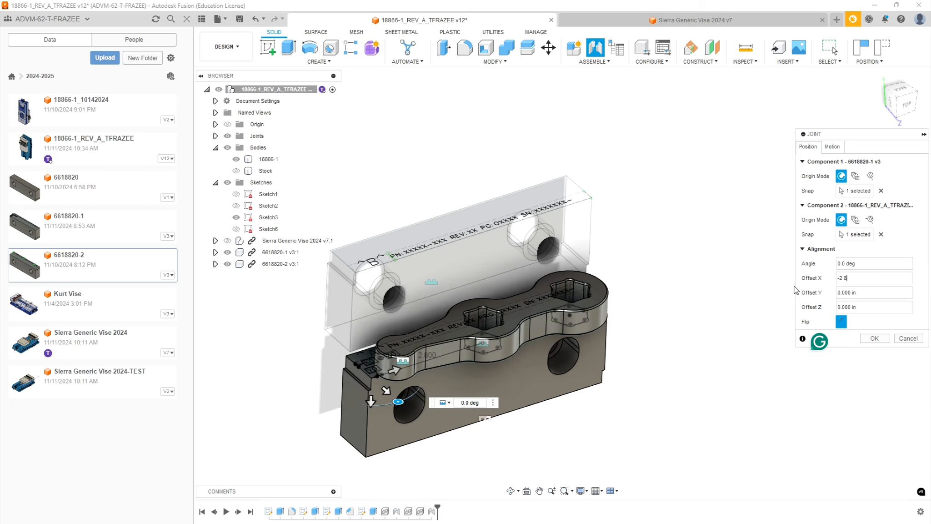
type("75")
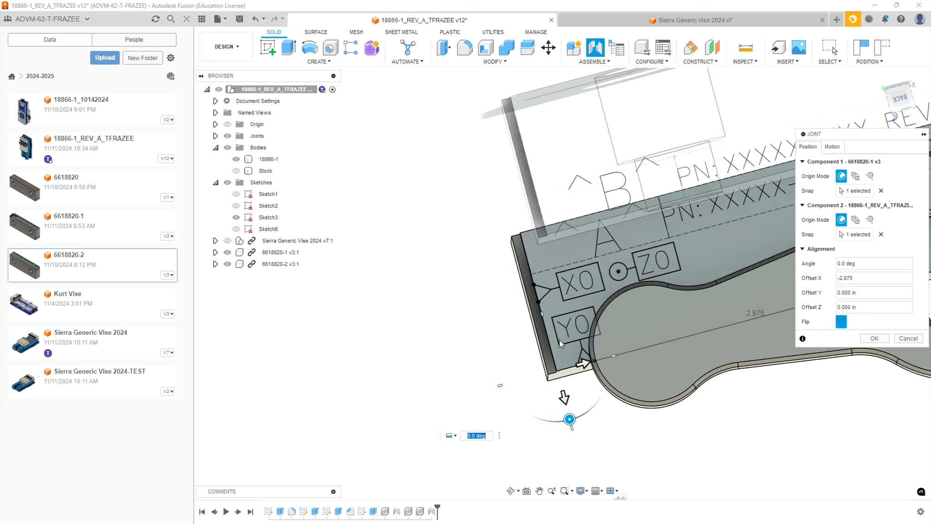
Set the joint's Y offset to -0.25 in to shift jaw 6618820-1 crosswise relative to the wrench
scroll(559, 339, "down", 1)
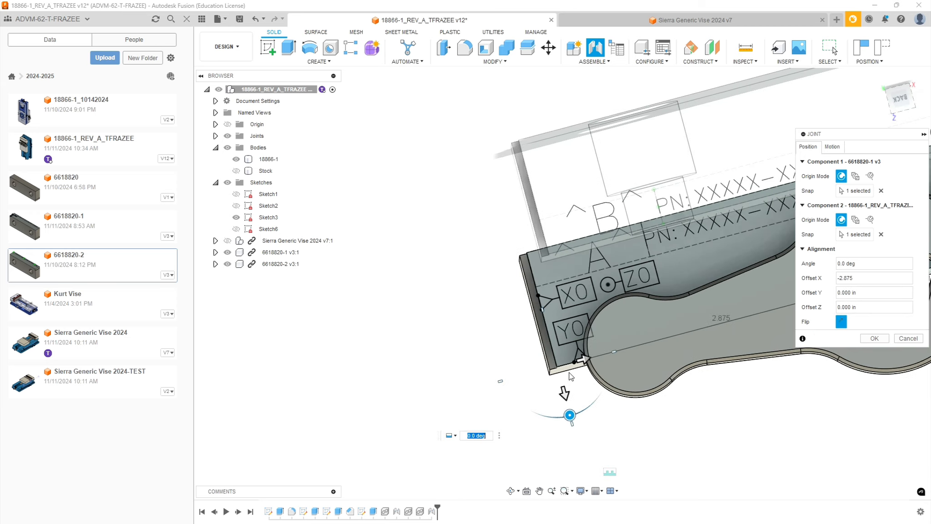
scroll(673, 417, "down", 3)
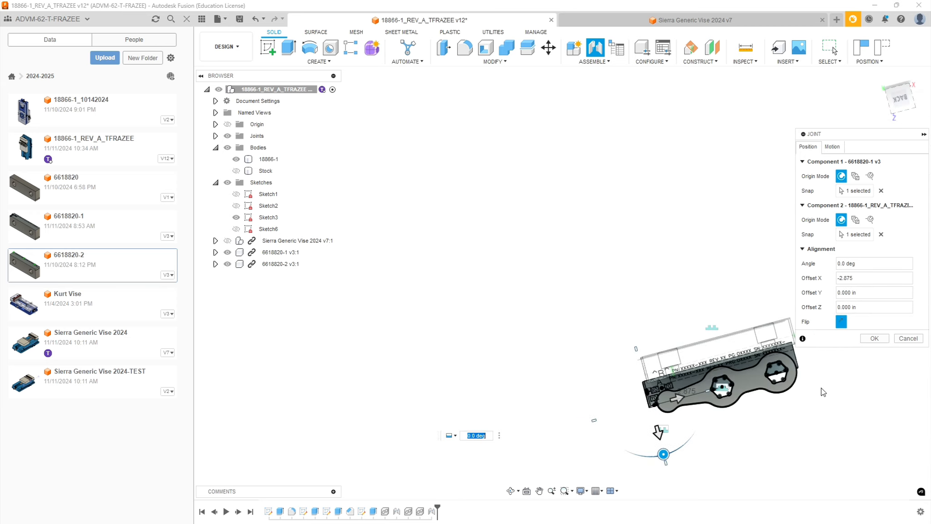
scroll(821, 389, "up", 3)
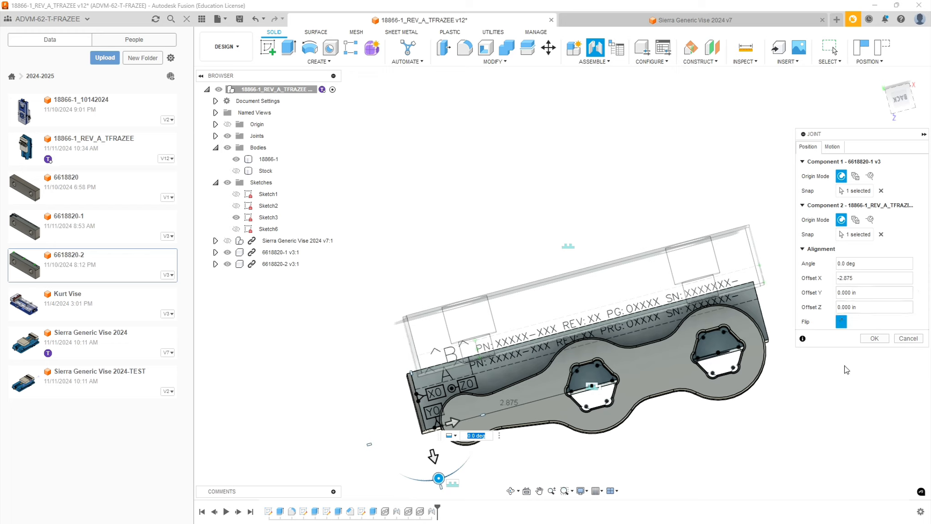
left_click(855, 291)
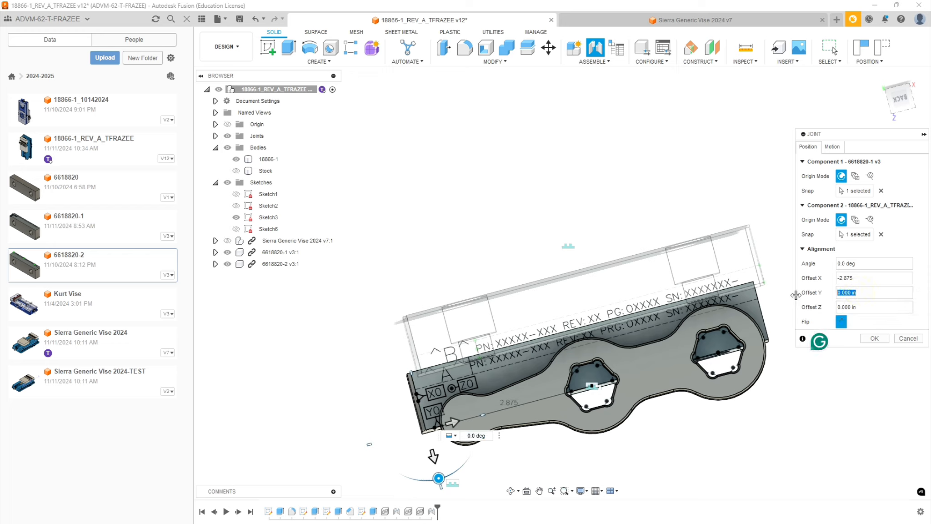
type("-.25")
key("Return")
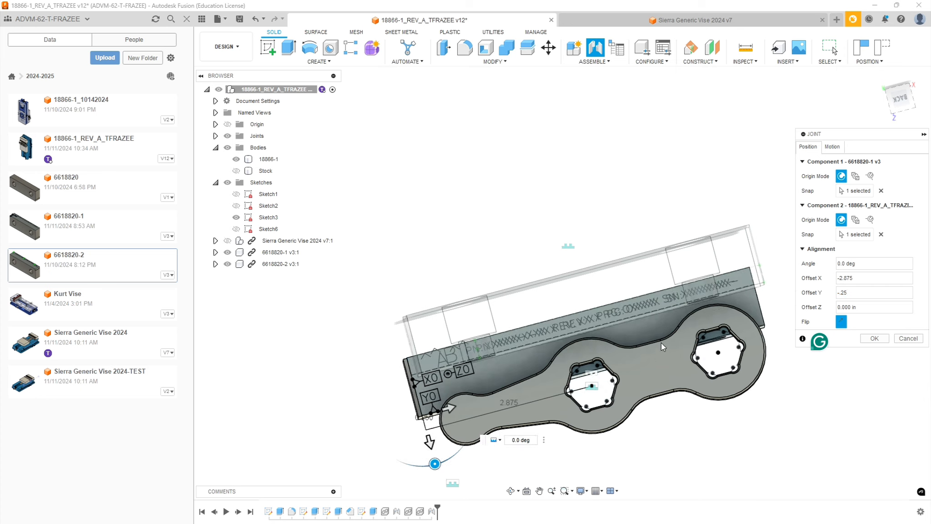
Set the joint's Z offset to -0.4 in for the wrench's height in the jaws, and create the joint
middle_click_drag(752, 433, 787, 404, "shift")
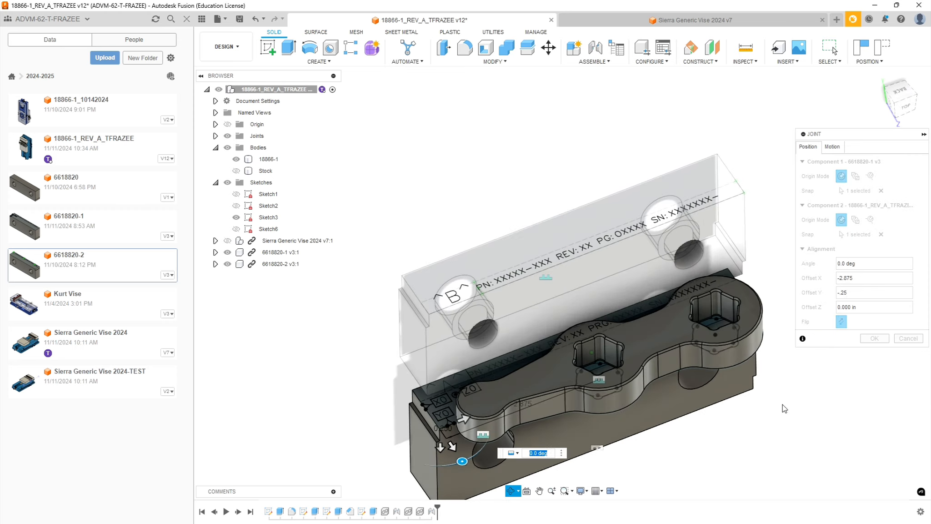
scroll(457, 423, "up", 6)
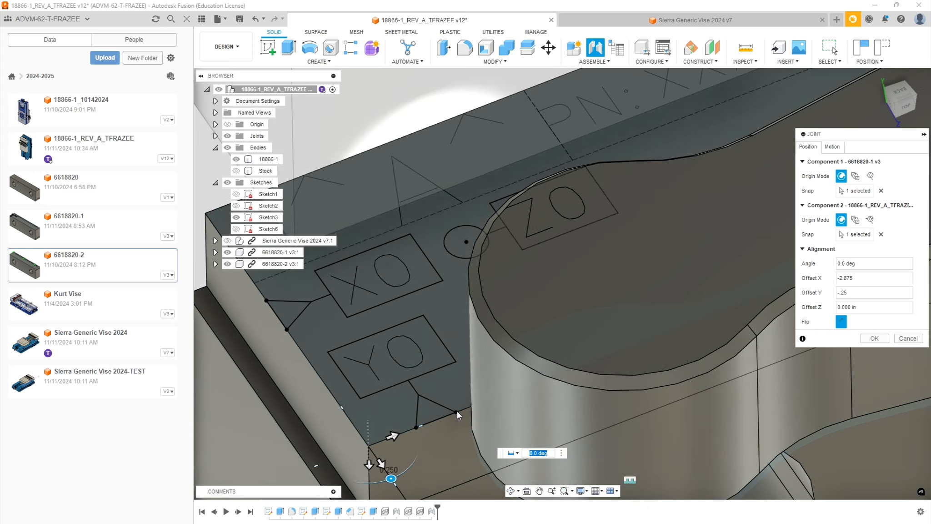
scroll(459, 413, "down", 5)
scroll(539, 412, "down", 5)
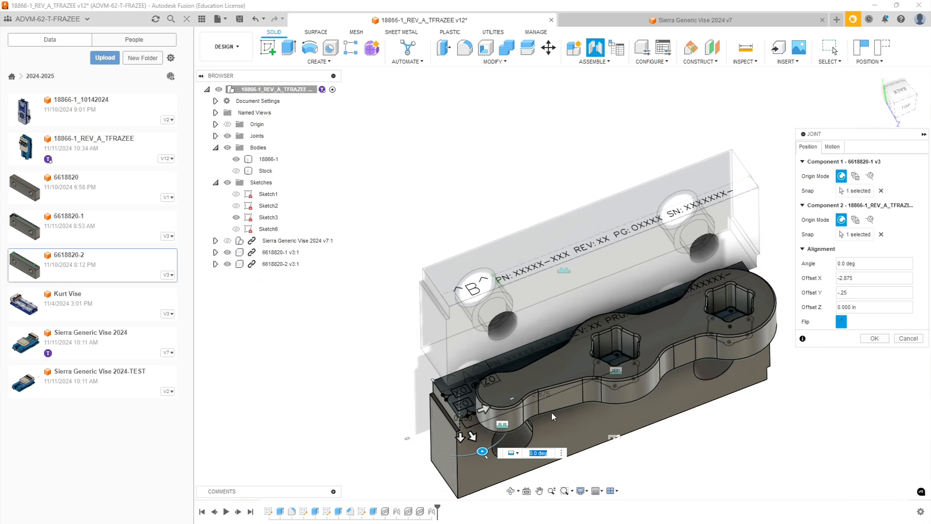
scroll(682, 412, "up", 3)
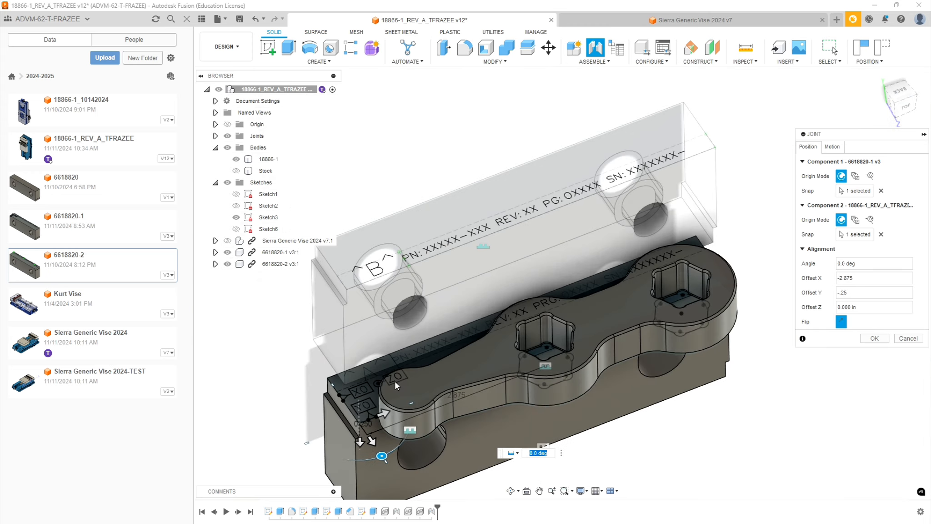
scroll(660, 426, "down", 2)
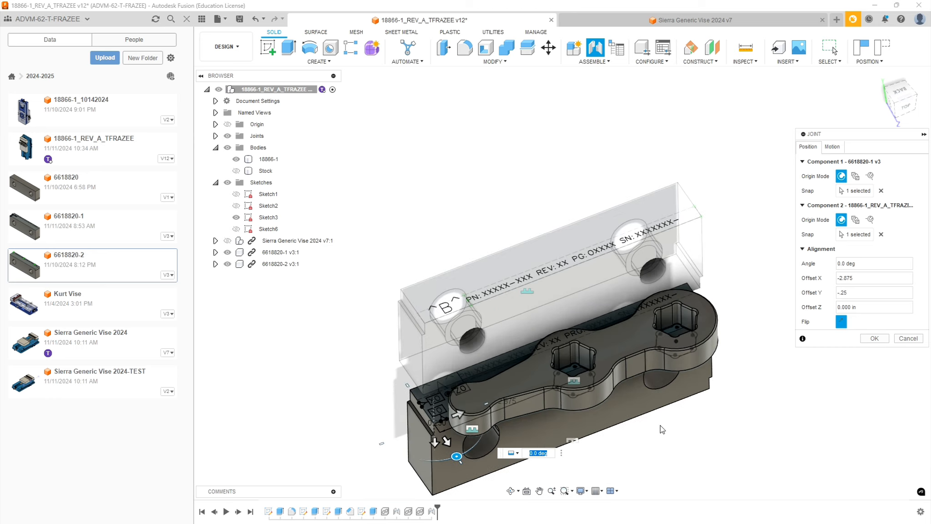
middle_click_drag(661, 412, 659, 370, "shift")
left_click(866, 306)
type("-.4")
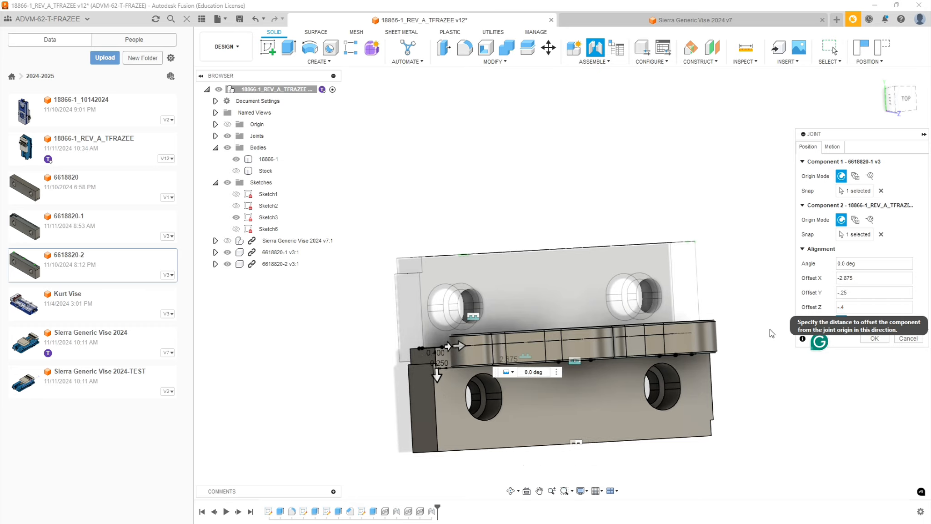
middle_click_drag(527, 392, 656, 412, "shift")
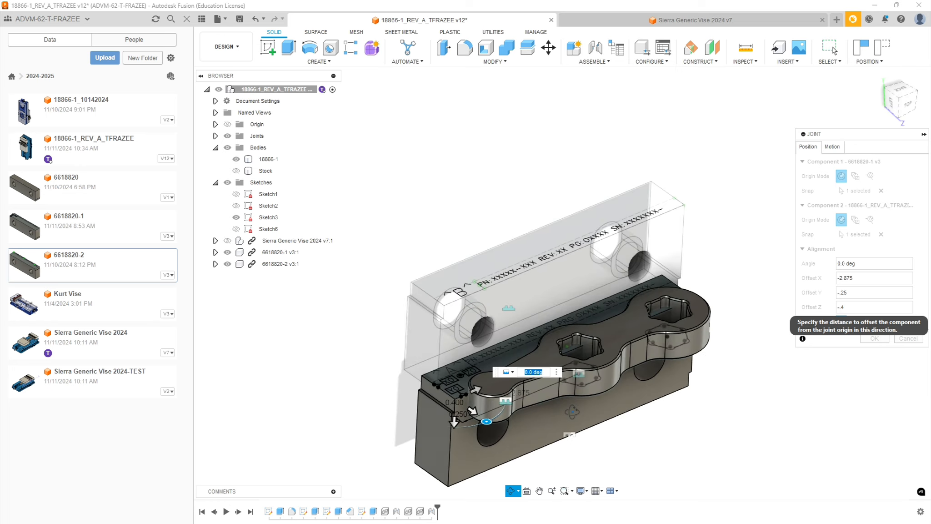
left_click(874, 338)
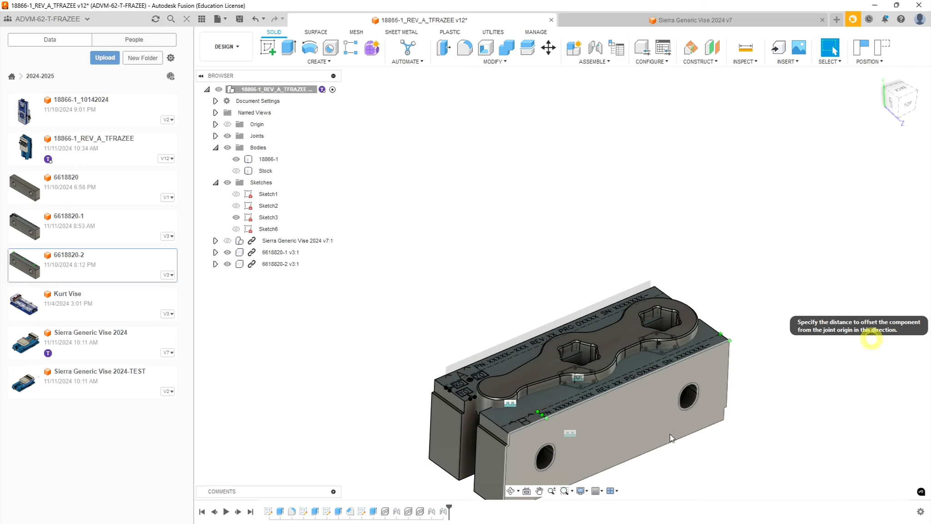
middle_click_drag(460, 372, 589, 318, "shift")
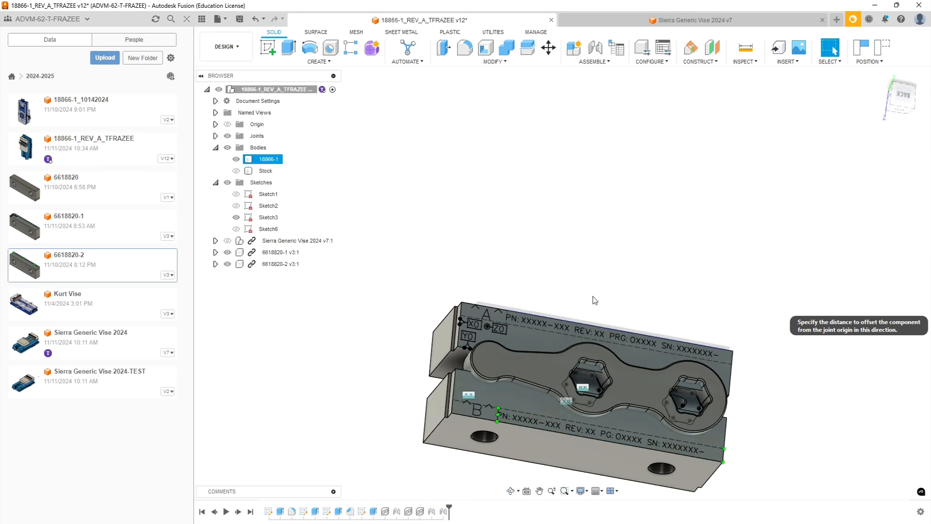
Examine how the wrench sits between the two 6618820 jaws, from straight above and at an angle
left_click(902, 104)
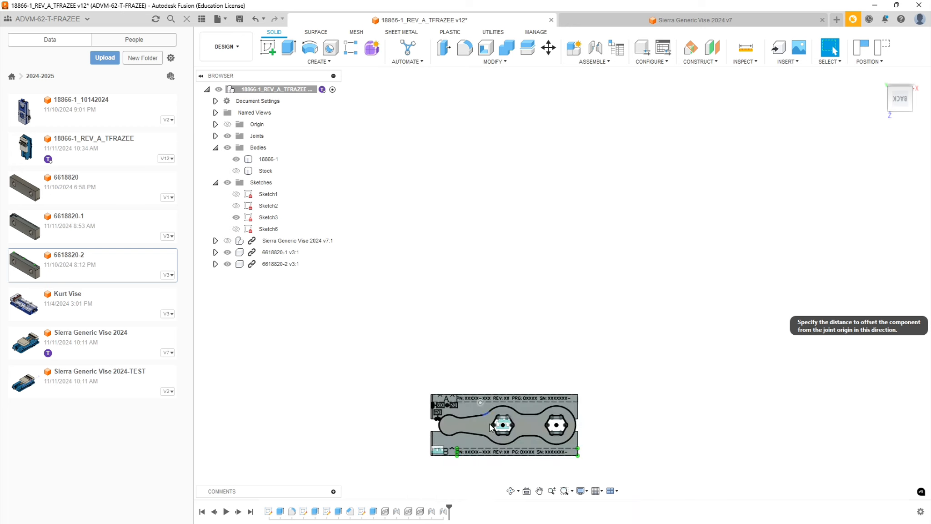
scroll(470, 305, "up", 3)
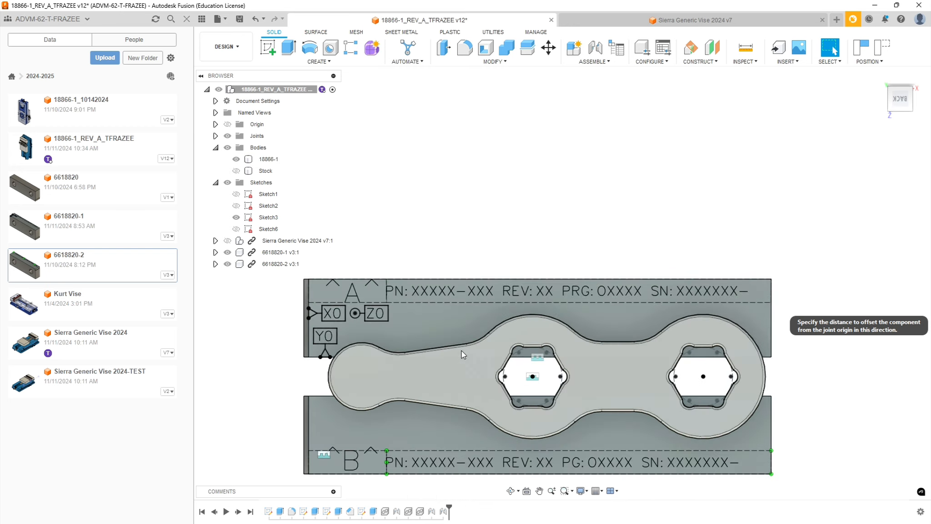
left_click(665, 384)
key("Escape")
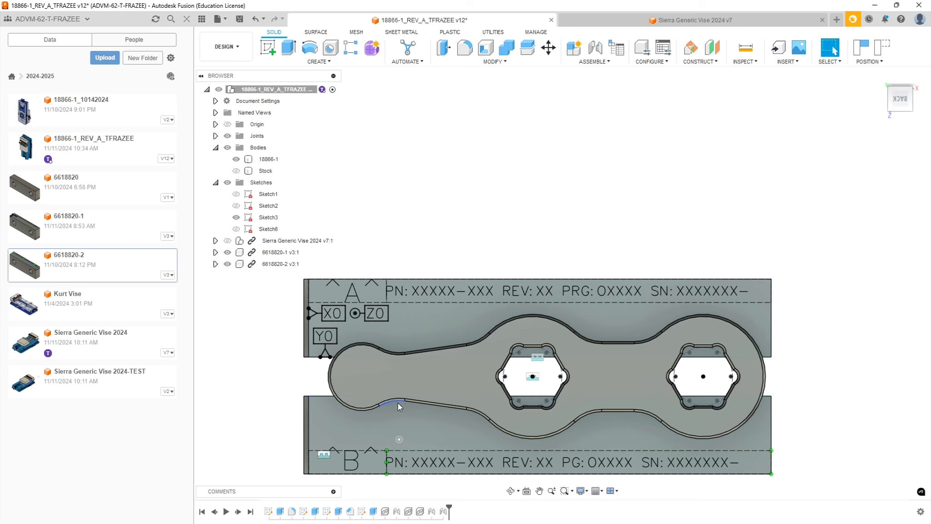
middle_click_drag(405, 399, 833, 47, "shift")
left_click(833, 47)
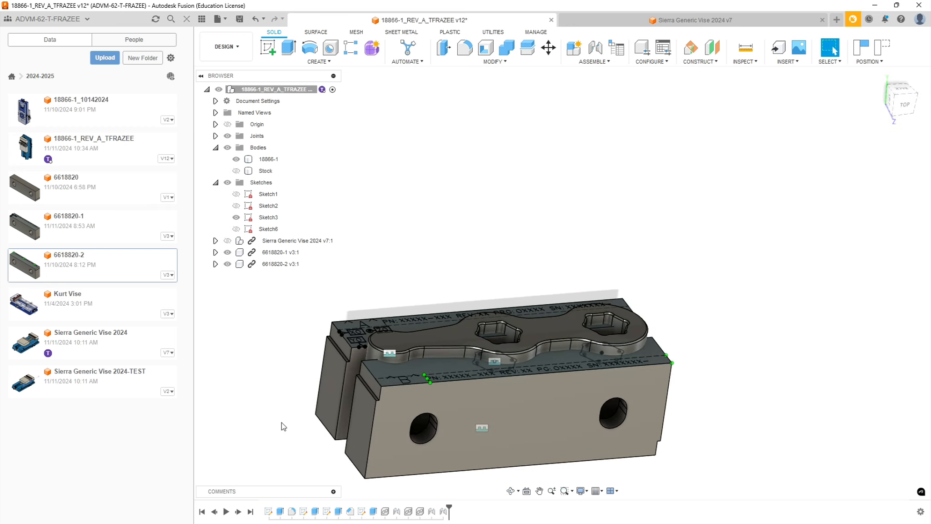
scroll(285, 417, "down", 10)
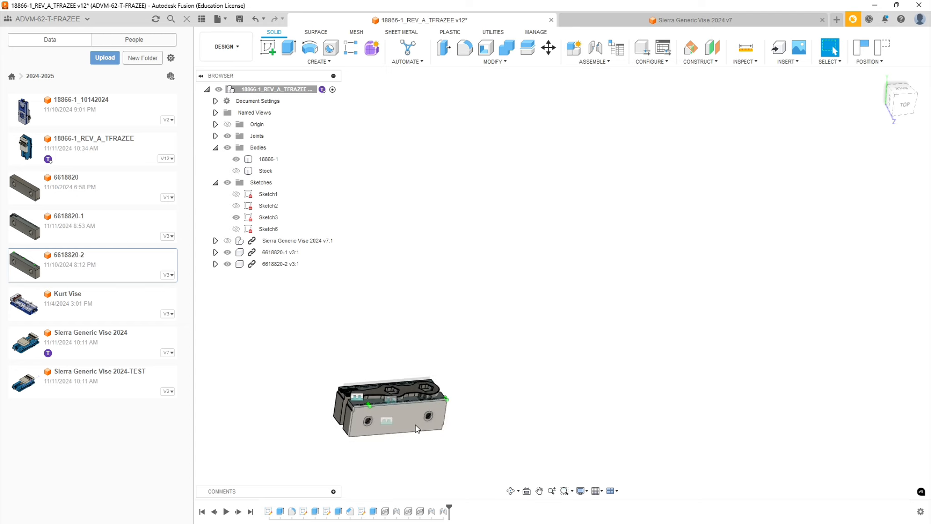
scroll(277, 418, "up", 2)
scroll(576, 343, "down", 2)
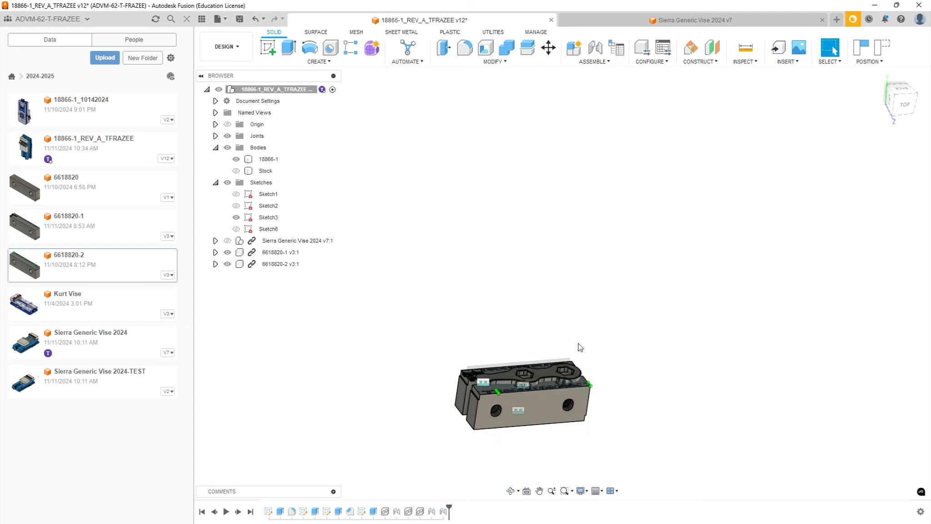
scroll(559, 441, "up", 5)
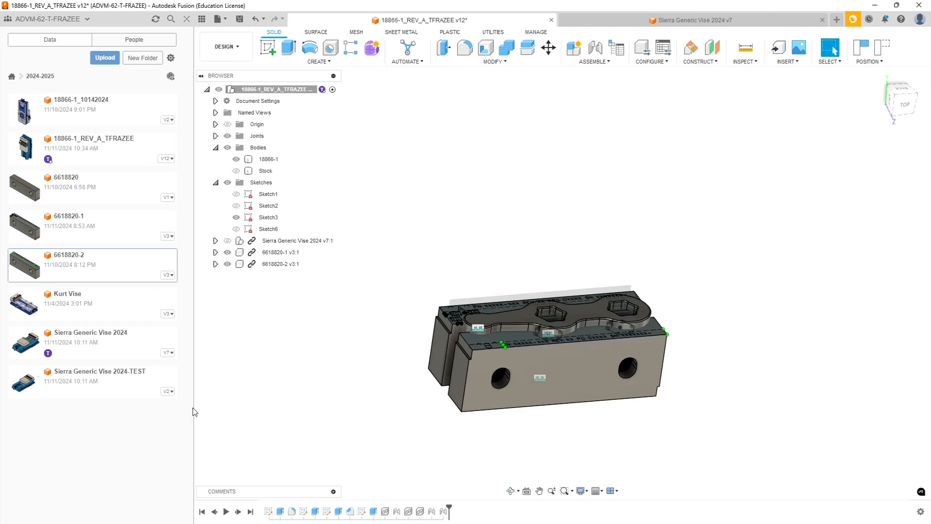
Insert the Sierra Generic Vise 2024 design into the assembly and rotate it -90 degrees about X
left_click(83, 348)
left_click_drag(82, 347, 593, 181)
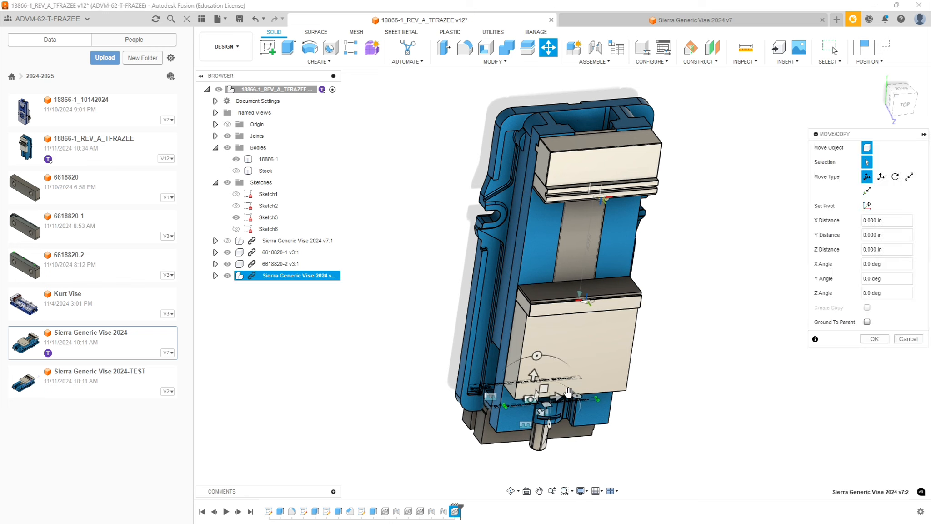
left_click_drag(548, 427, 528, 370)
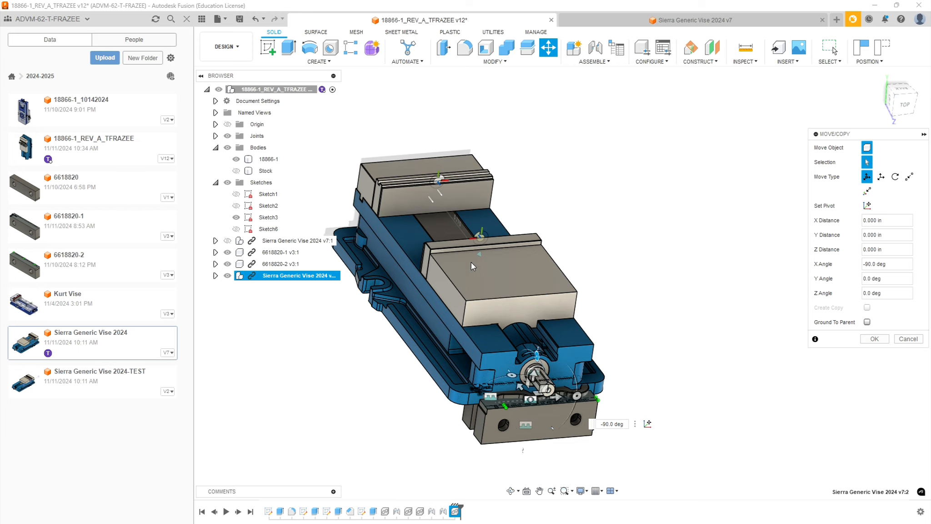
Move the inserted vise clear of the jaws by 13.700 in X, -8.524 in Y and -3.132 in Z, and accept the placement
left_click_drag(528, 399, 817, 462)
left_click_drag(834, 523, 844, 518)
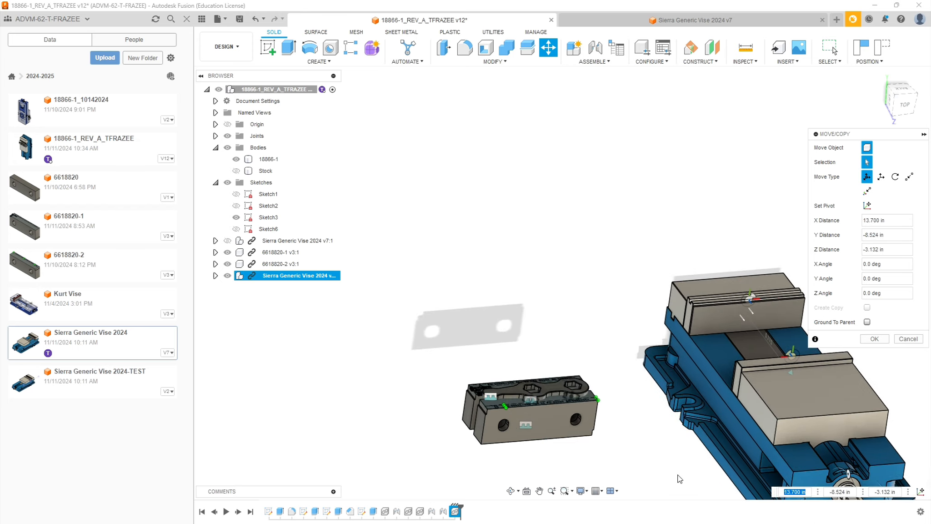
scroll(673, 464, "down", 3)
middle_click_drag(670, 444, 714, 454, "shift")
scroll(709, 473, "down", 3)
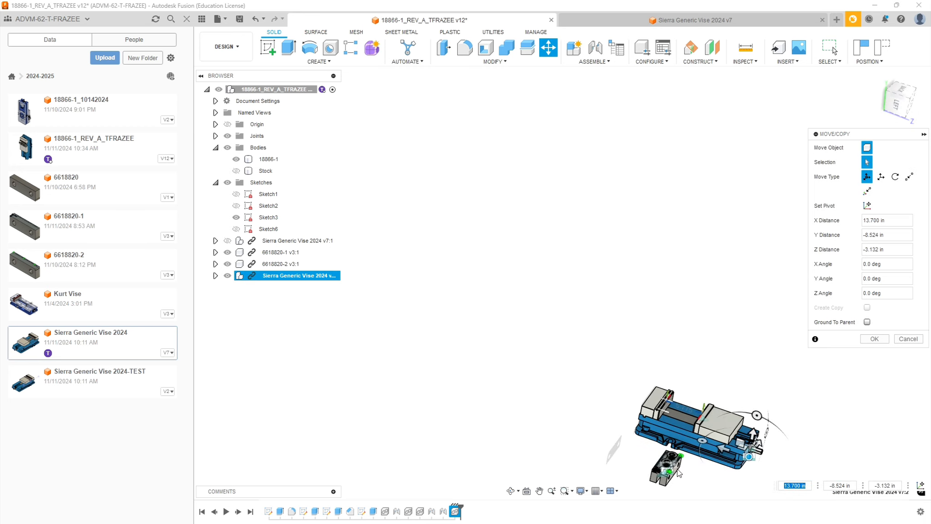
scroll(652, 471, "up", 3)
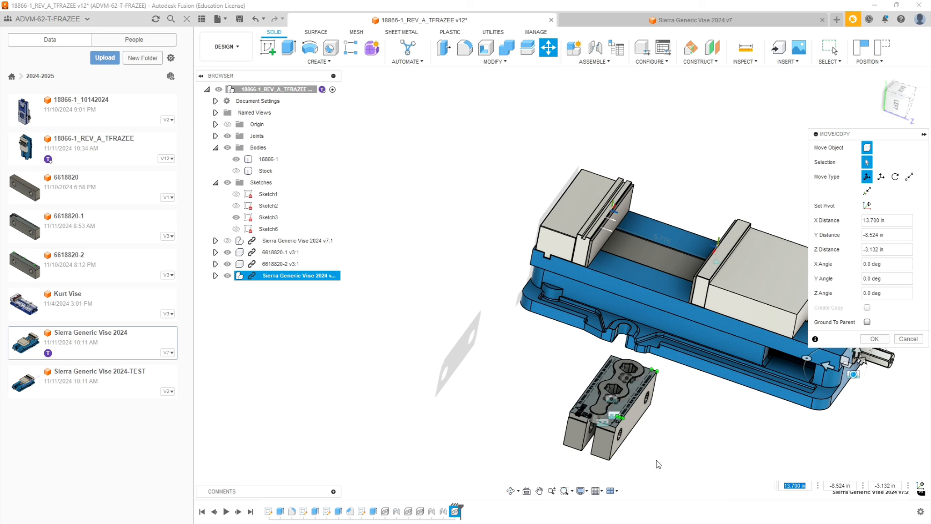
scroll(675, 439, "up", 4)
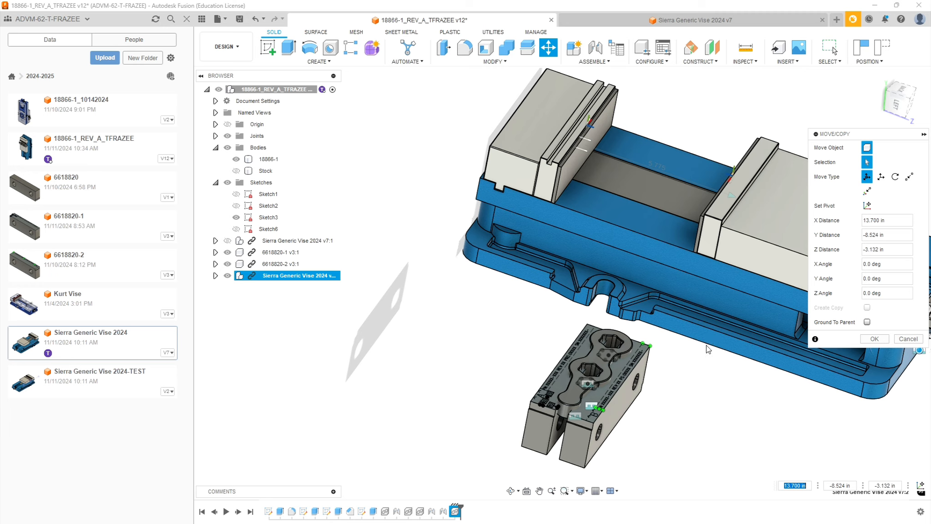
left_click(866, 339)
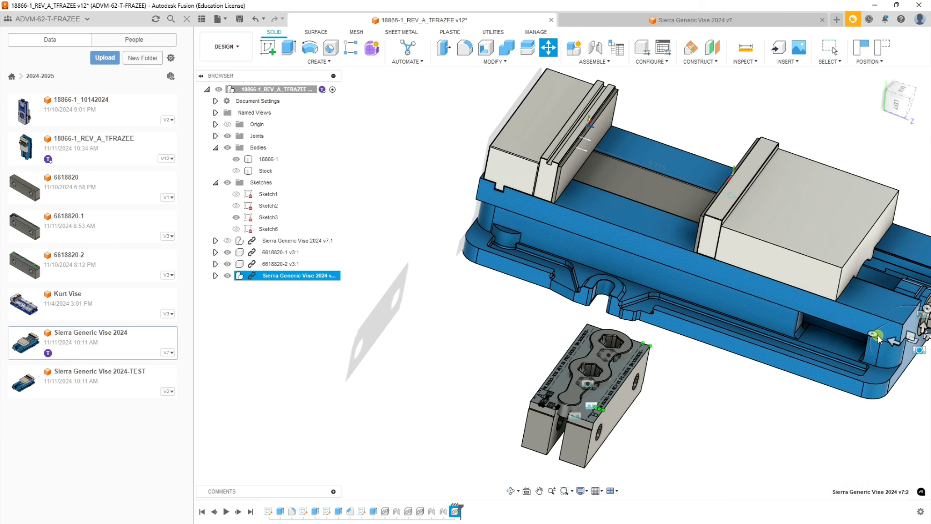
Hide the Hard Jaw 2, Bolt 3, Bolt 4 and Pallel 2 bodies in the new vise's Rear Jaw component
left_click(216, 275)
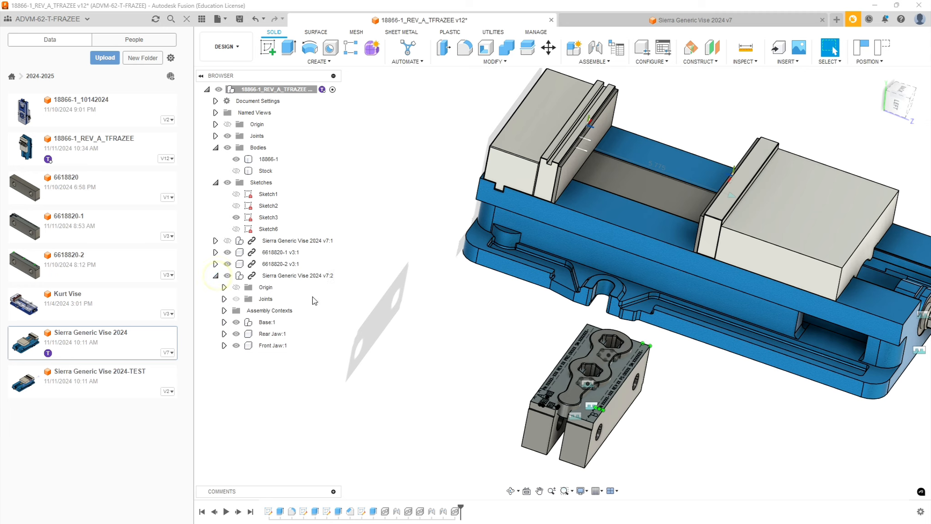
left_click(224, 334)
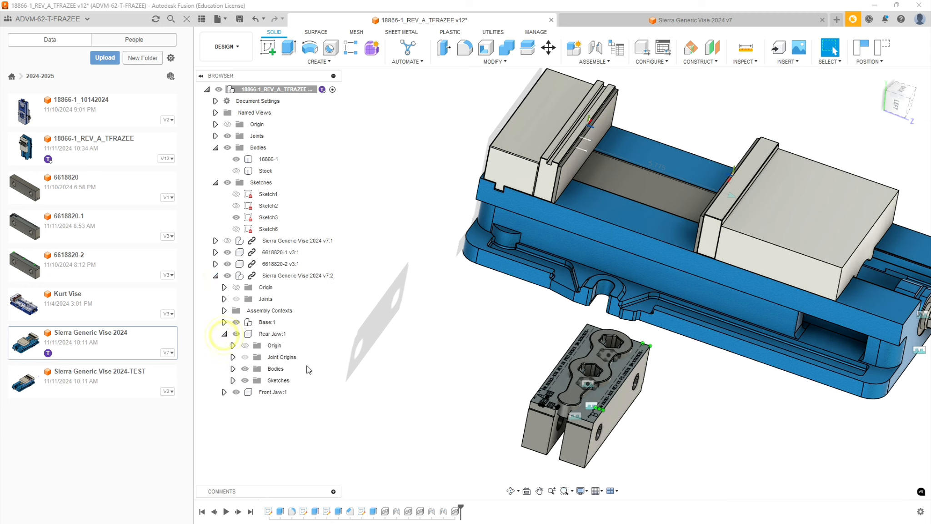
left_click(224, 392)
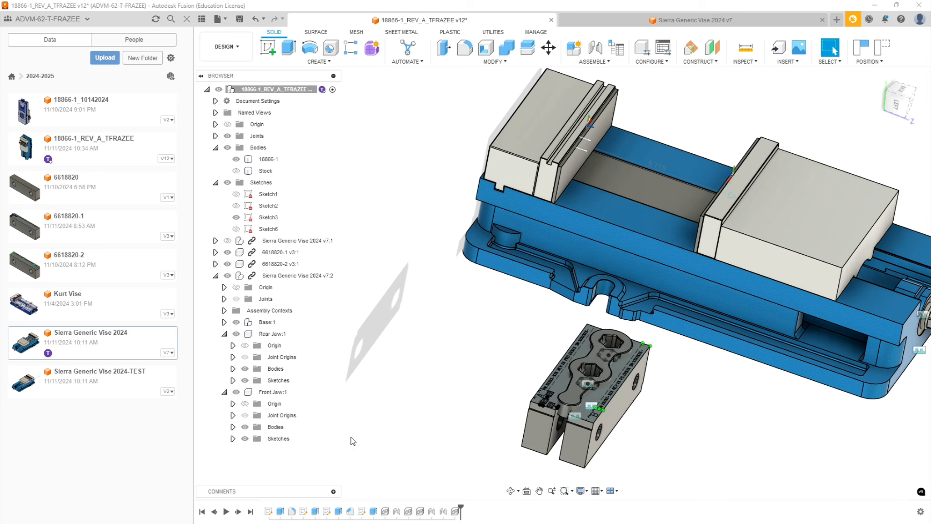
left_click(232, 369)
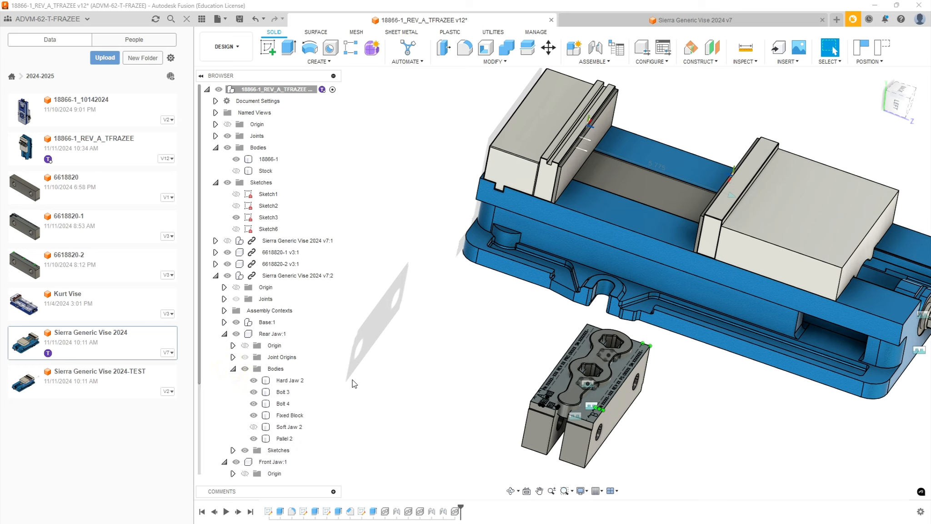
left_click(253, 380)
left_click(253, 392)
left_click(253, 404)
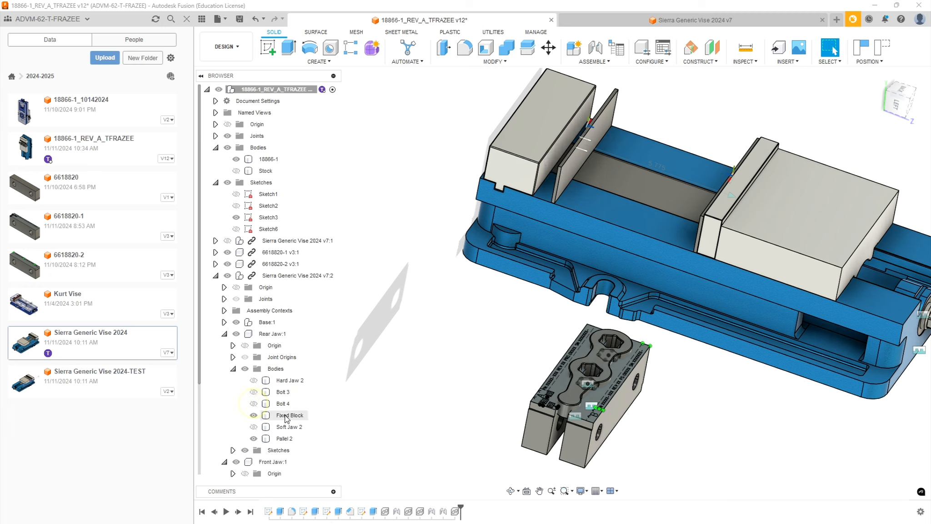
left_click(254, 438)
Hide the Bolt 1, Hard Jaw 1, Bolt 2 and Parallel 1 bodies in the new vise's Front Jaw component
scroll(339, 415, "down", 1)
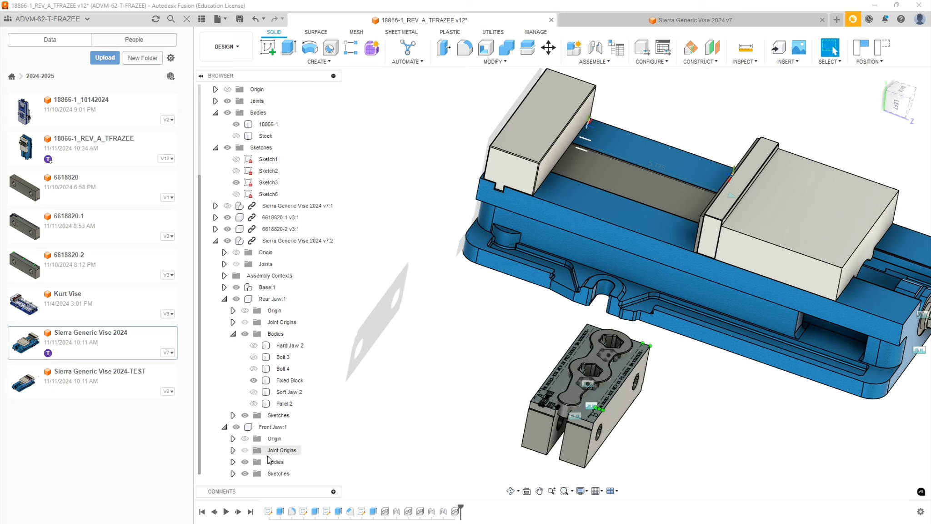
left_click(233, 461)
scroll(282, 439, "down", 2)
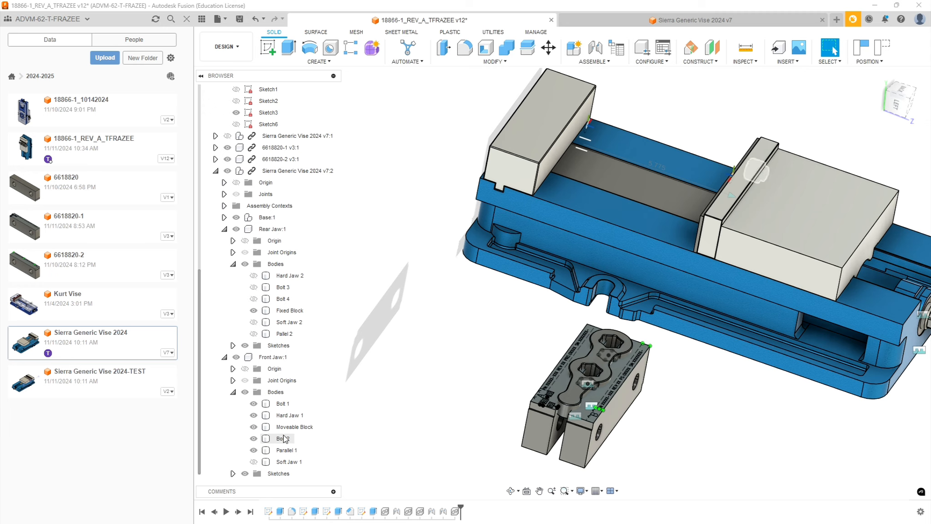
left_click(253, 415)
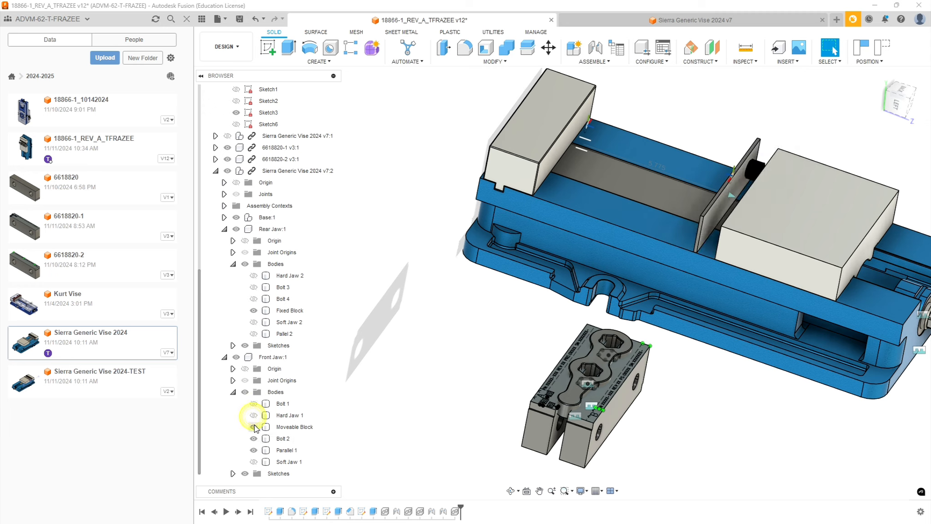
left_click(254, 438)
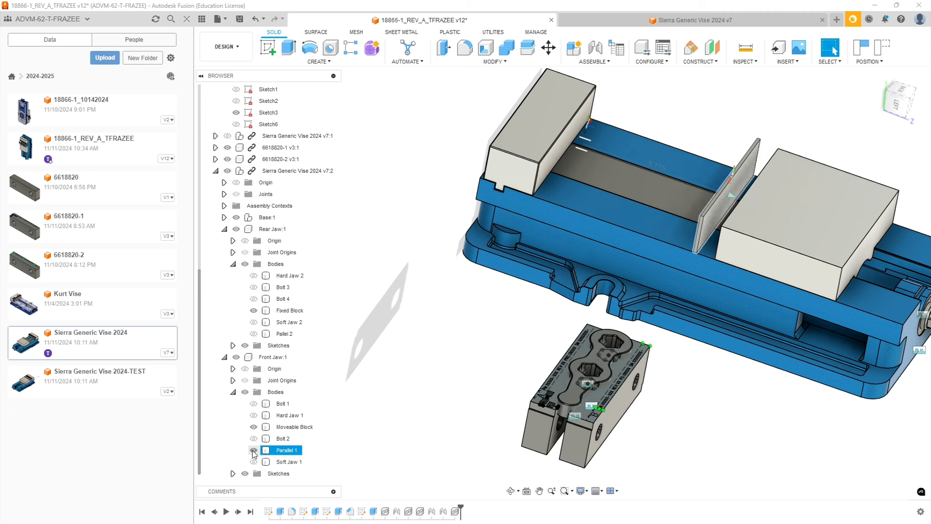
left_click(254, 450)
left_click(410, 420)
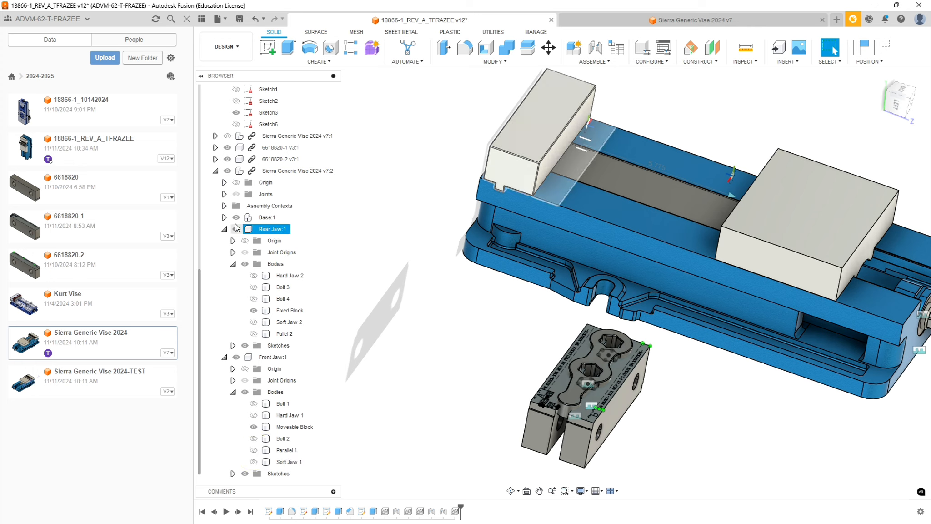
left_click(216, 171)
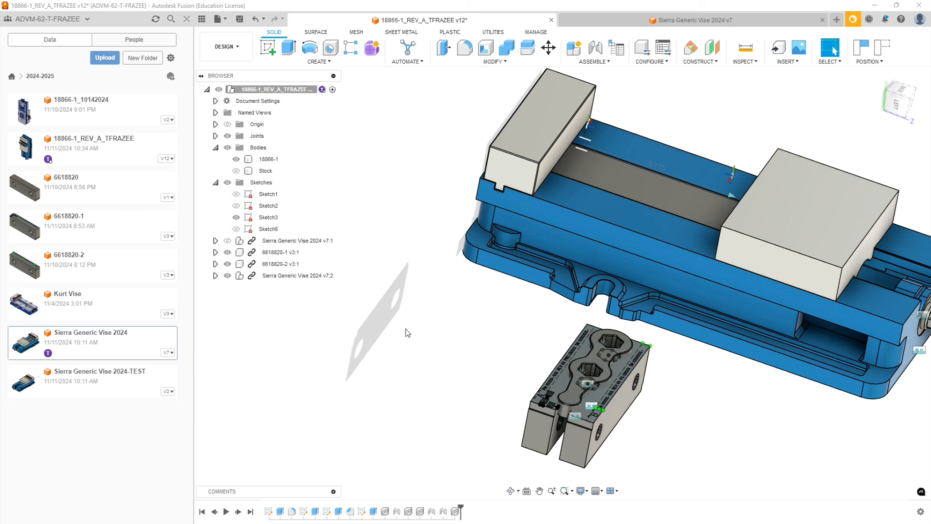
Start a joint with both origins between two faces, and pick both end faces of jaw 6618820-1 as Component 2's planes
mouse_move(480, 371)
middle_mouse_down("shift")
mouse_move(476, 339)
mouse_move(486, 355)
middle_mouse_up("shift")
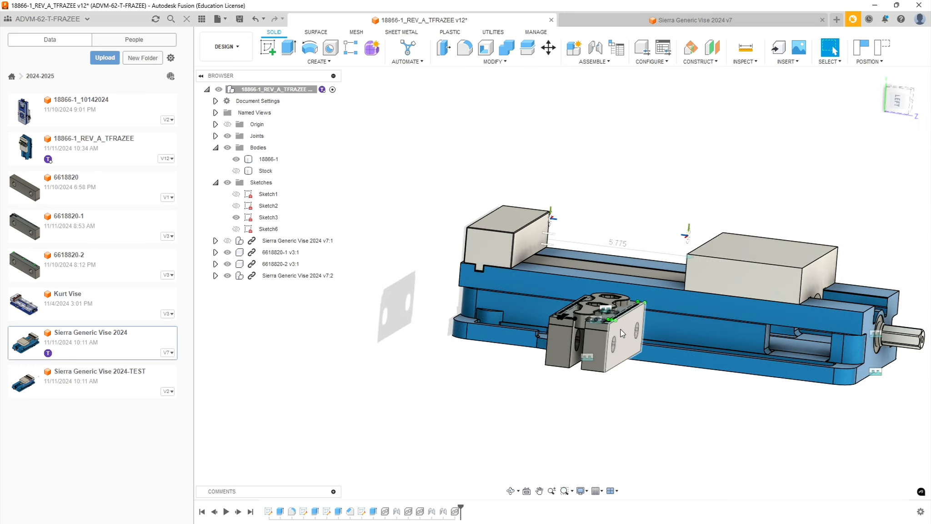
middle_click_drag(562, 372, 660, 368, "shift")
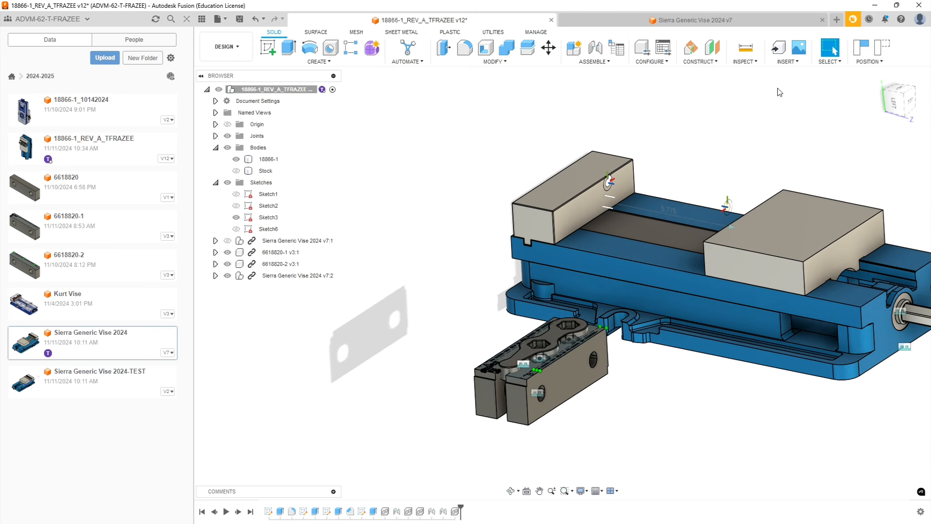
left_click(595, 47)
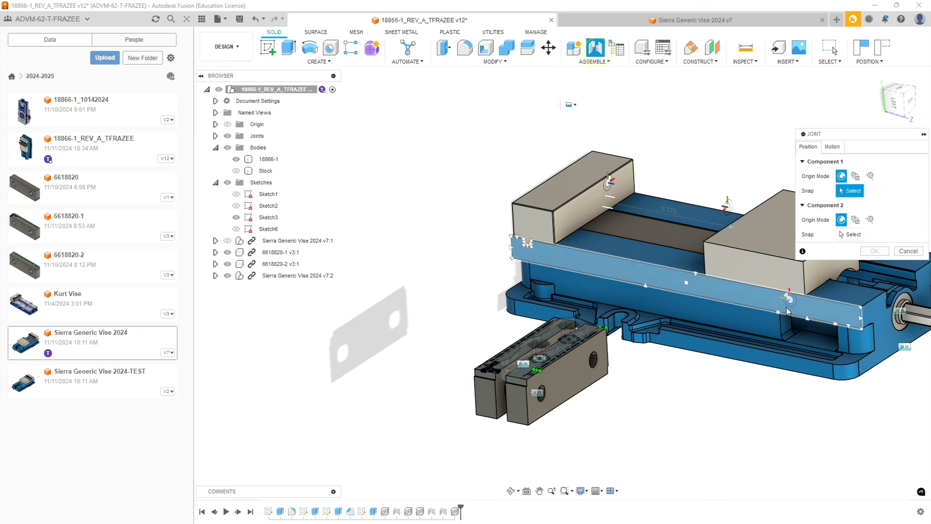
left_click(855, 176)
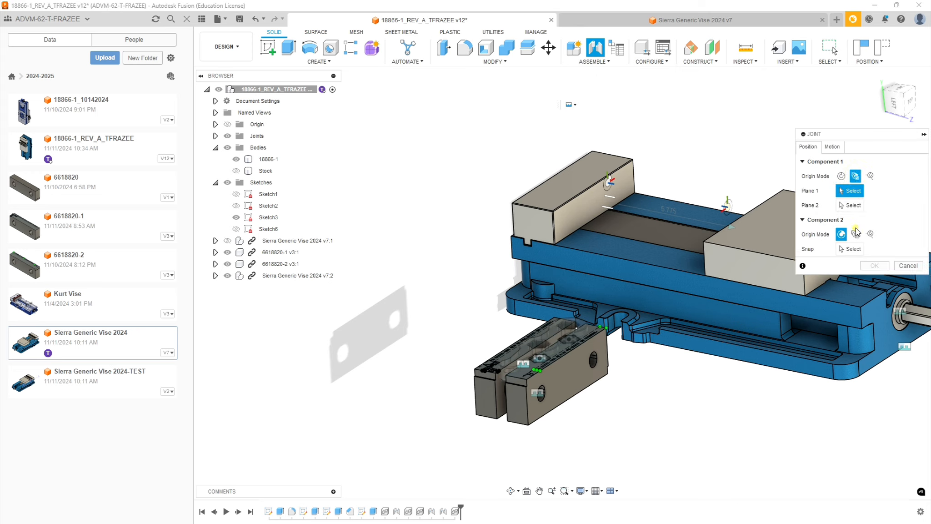
left_click(855, 234)
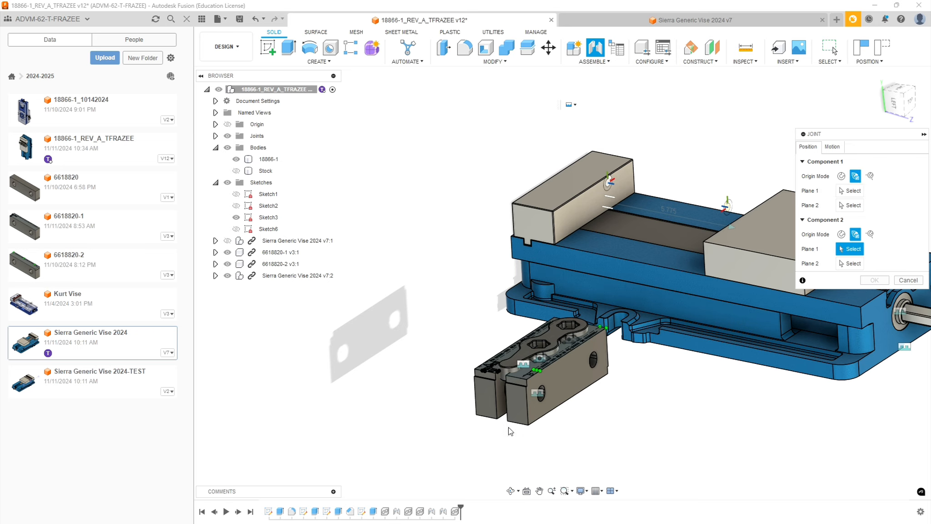
left_click(485, 394)
middle_click_drag(664, 318, 665, 415, "shift")
left_click(563, 344)
scroll(509, 396, "down", 3)
scroll(406, 223, "up", 5)
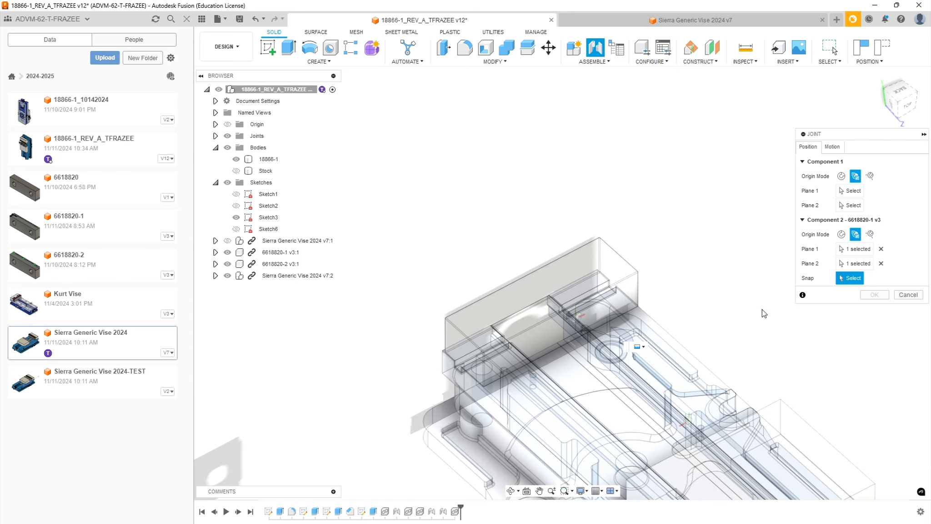
Select the two opposite end faces of the Rear Jaw's fixed block as Component 1's planes for the joint
left_click(861, 192)
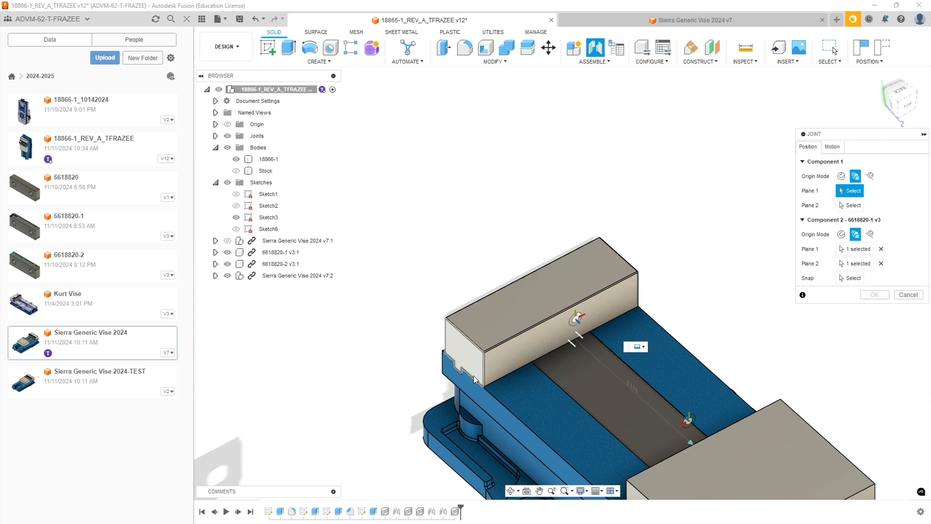
left_click(461, 354)
middle_click_drag(731, 305, 629, 270, "shift")
left_click(629, 269)
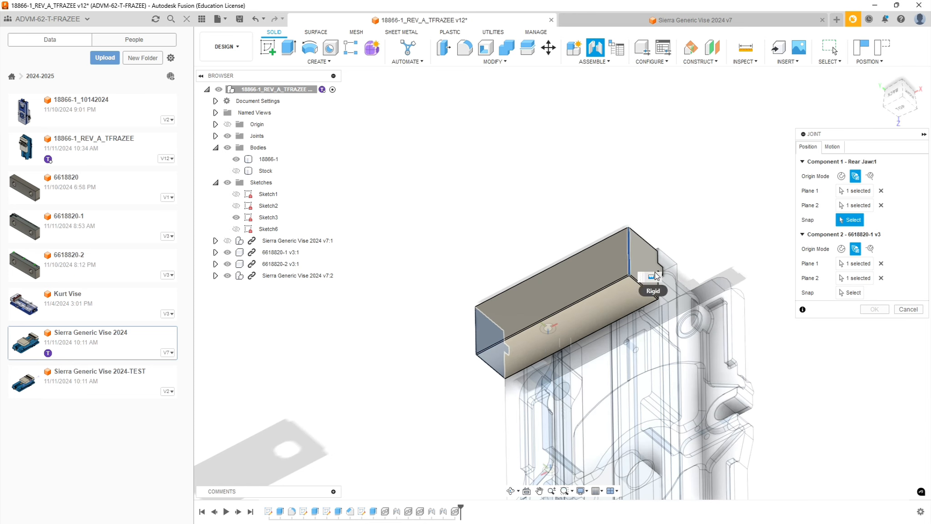
left_click(881, 206)
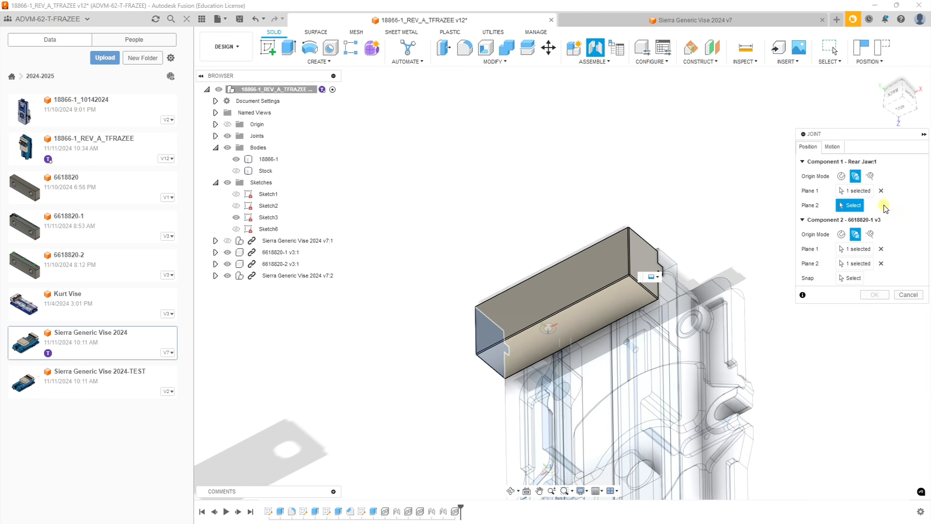
left_click(642, 262)
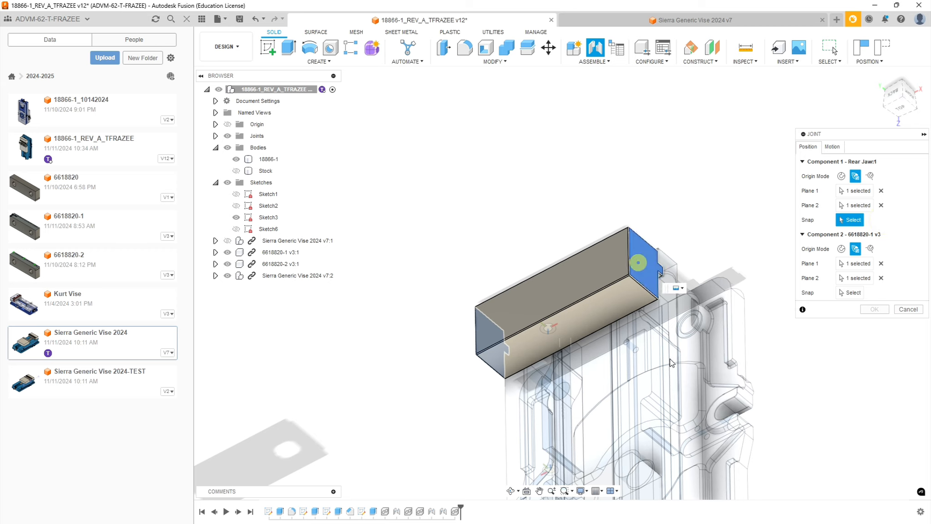
Snap Component 1's joint origin to the bottom edge of the Rear Jaw's fixed block, on its clamping side
middle_click_drag(651, 354, 654, 405, "shift")
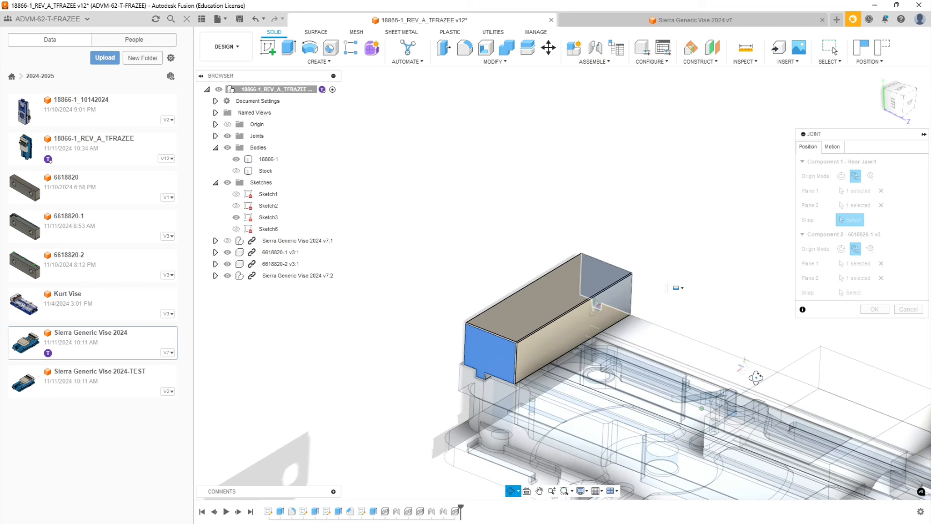
scroll(654, 406, "down", 5)
scroll(652, 423, "up", 5)
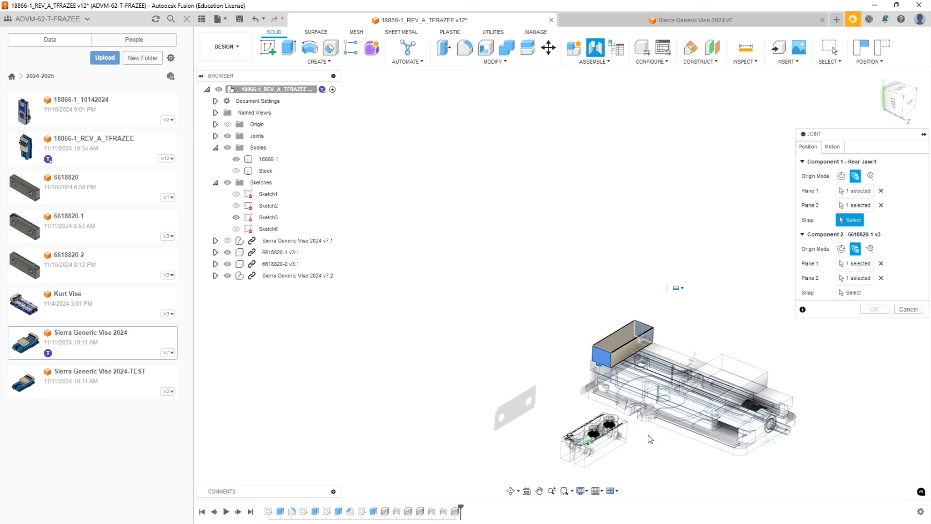
middle_click_drag(655, 423, 718, 355, "shift")
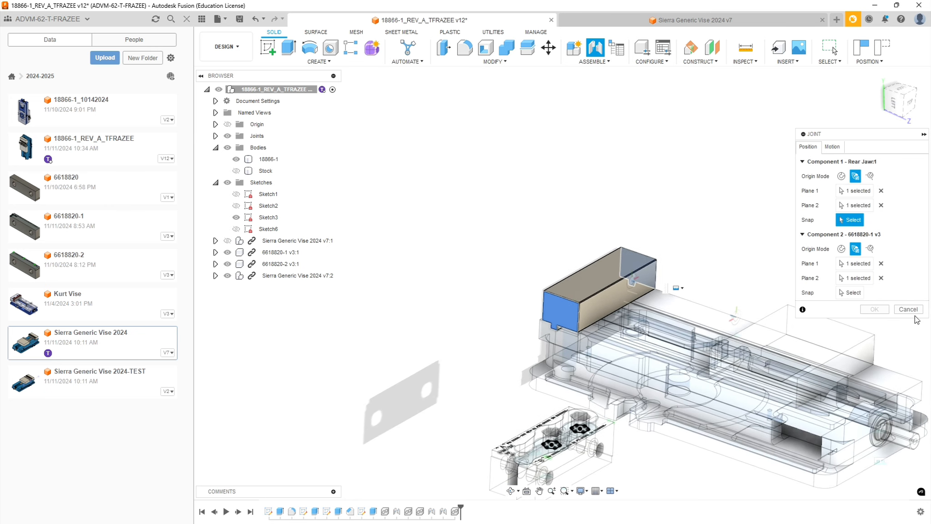
middle_click_drag(629, 451, 668, 449, "shift")
scroll(668, 449, "up", 6)
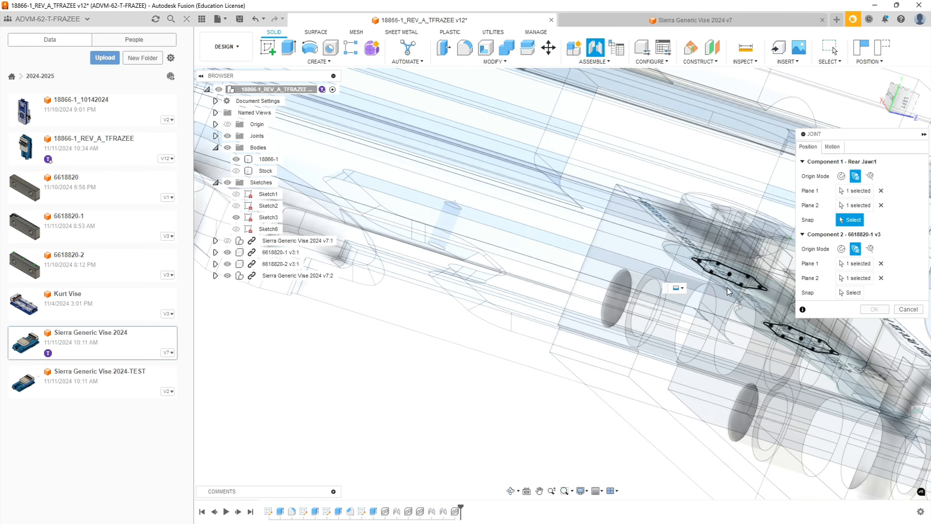
scroll(584, 383, "down", 7)
middle_click_drag(504, 364, 472, 372, "shift")
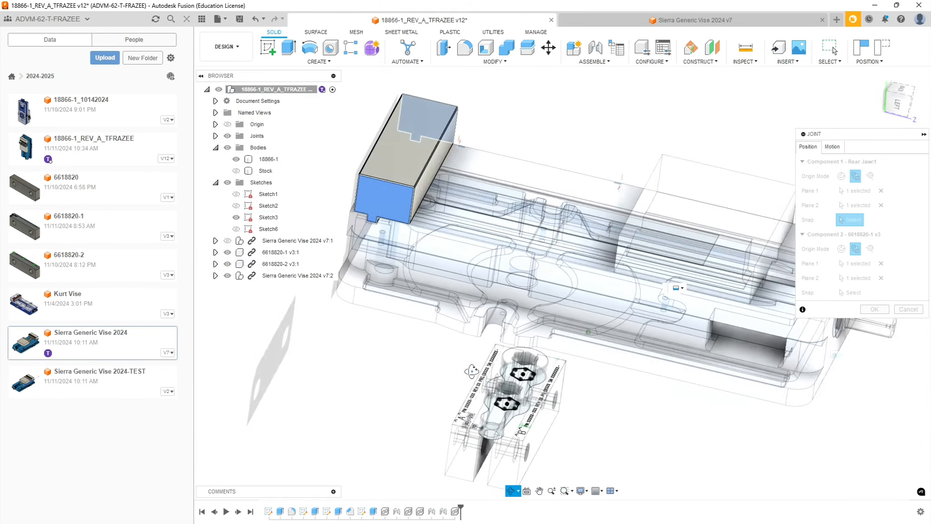
scroll(505, 159, "up", 8)
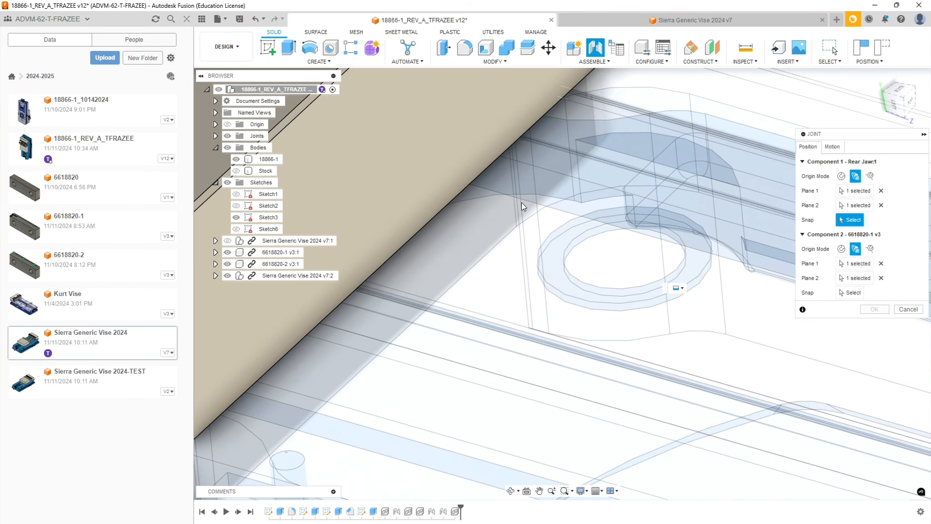
scroll(521, 202, "up", 2)
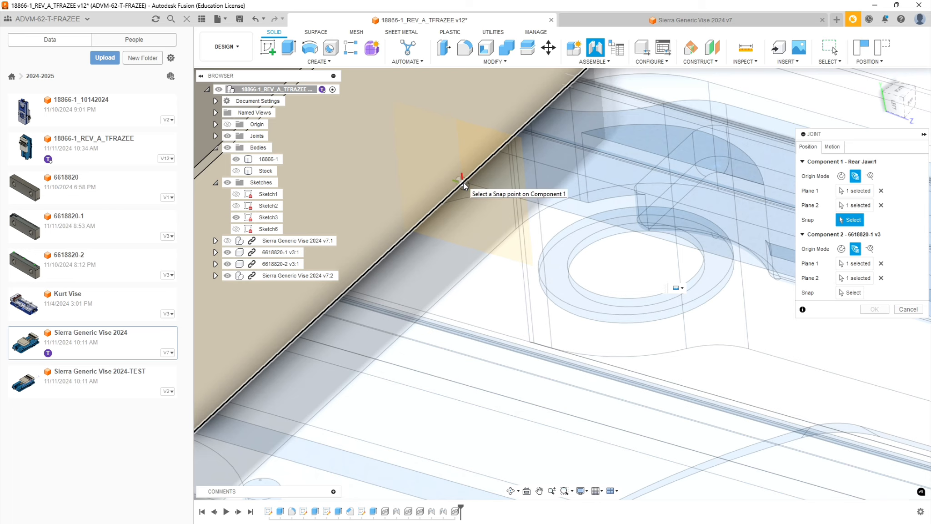
left_click(463, 182)
Snap Component 2's joint origin to the bottom outer edge of jaw 6618820-1, on the side away from the wrench
middle_click_drag(463, 182, 534, 298, "shift")
scroll(533, 299, "down", 10)
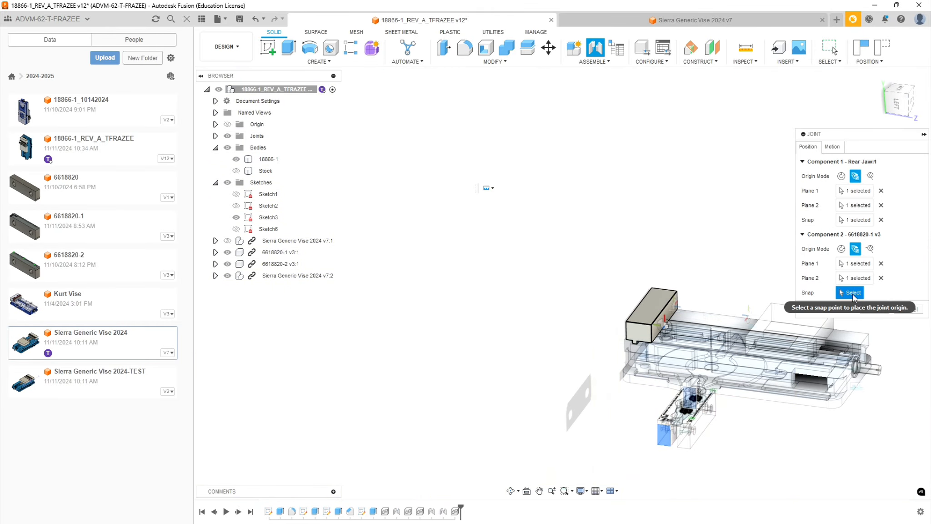
middle_click_drag(801, 400, 763, 444, "shift")
scroll(731, 432, "up", 5)
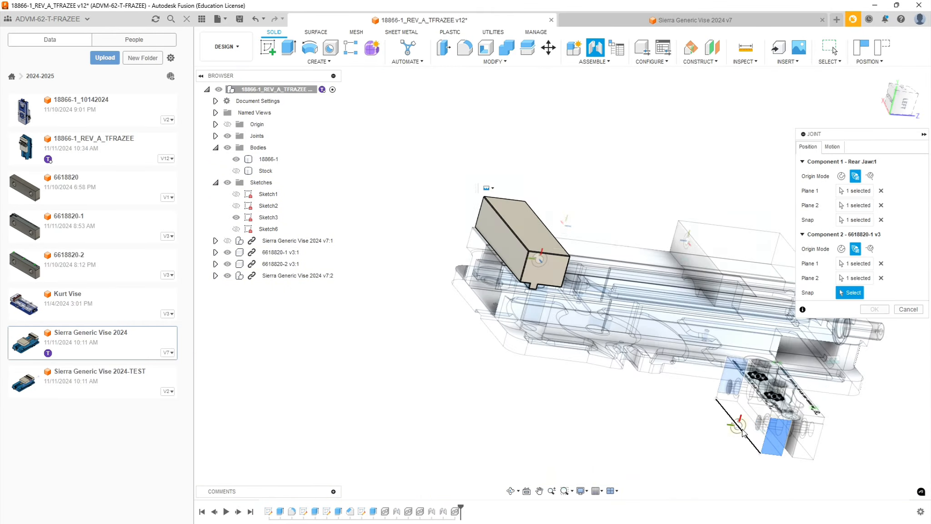
left_click(734, 429)
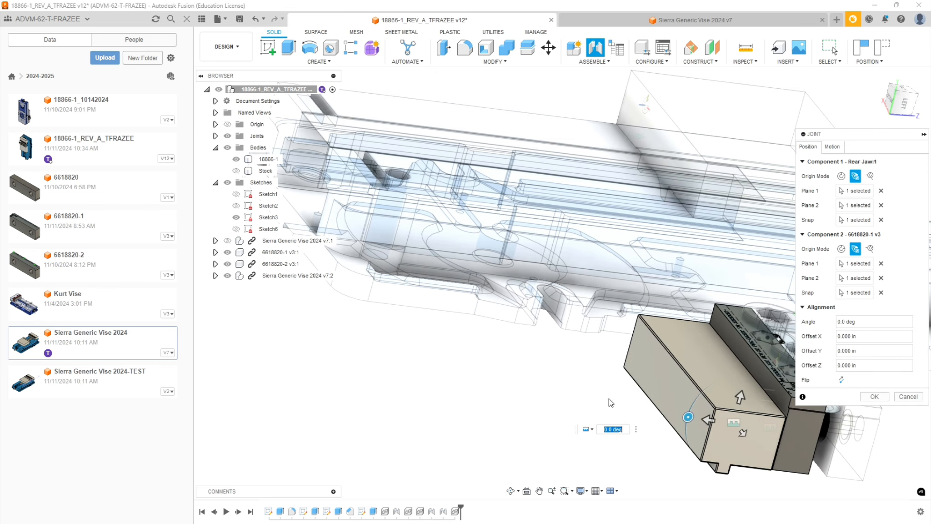
Set the joint's Offset X to 0.03 in and Offset Z to 0, and finish the joint
scroll(792, 472, "up", 4)
middle_click_drag(809, 478, 767, 490, "shift")
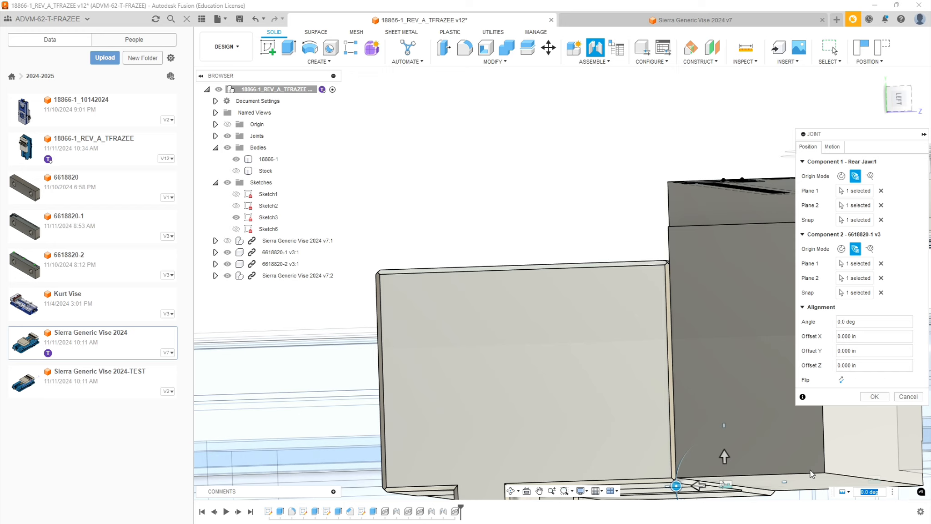
left_click(907, 365)
type("0")
left_click(725, 454)
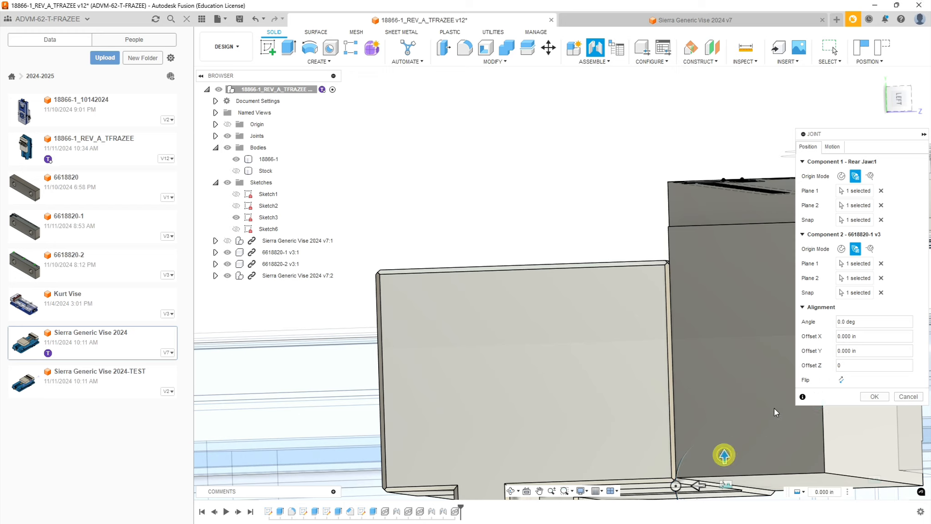
left_click(873, 332)
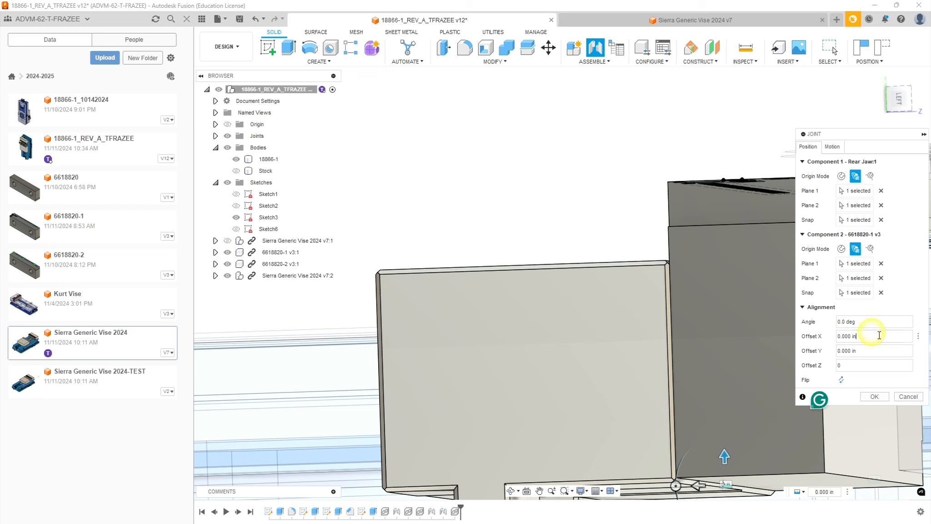
left_click(831, 491)
left_click_drag(834, 491, 768, 491)
type("-.03")
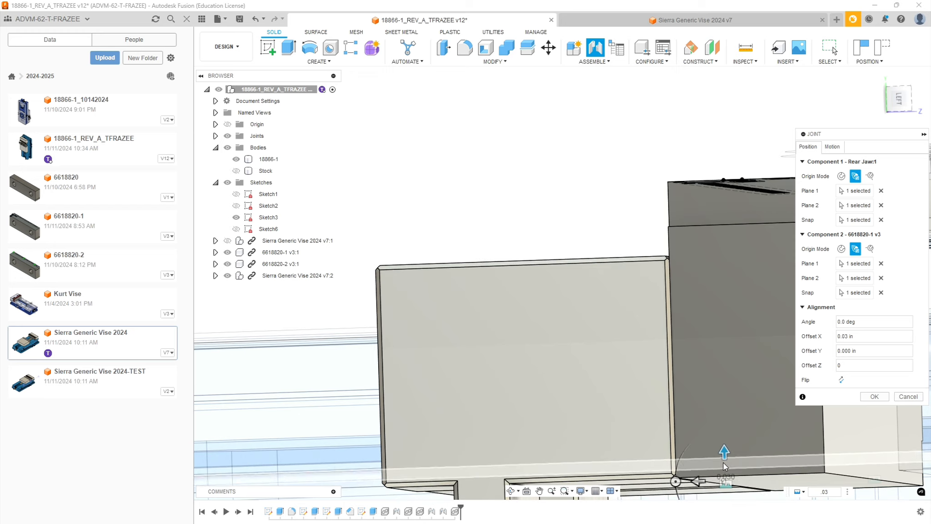
scroll(723, 463, "down", 2)
middle_click_drag(708, 493, 745, 464, "shift")
scroll(773, 373, "up", 4)
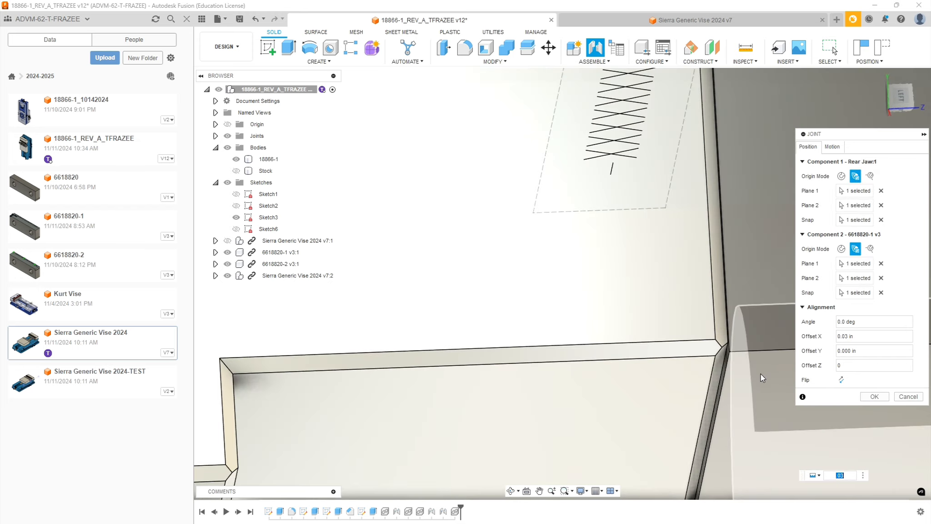
scroll(757, 376, "down", 6)
middle_click_drag(668, 241, 669, 349, "shift")
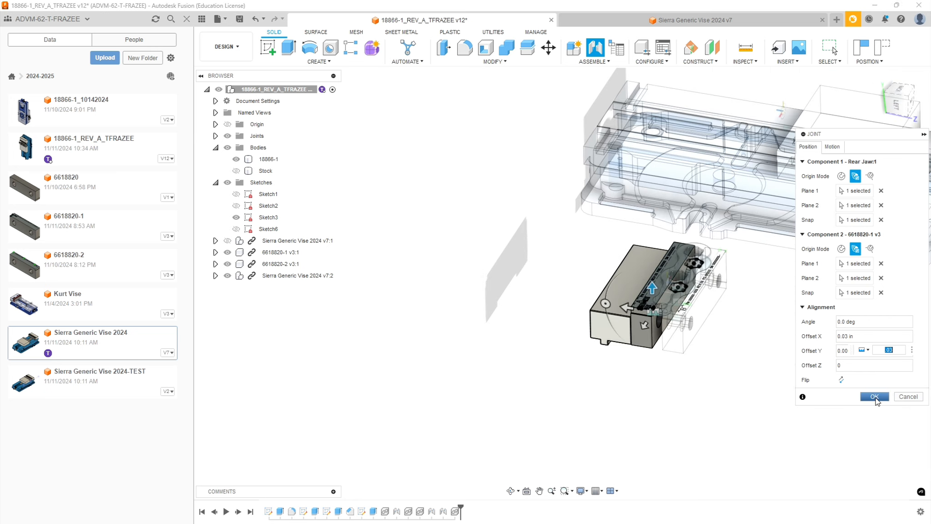
left_click(875, 397)
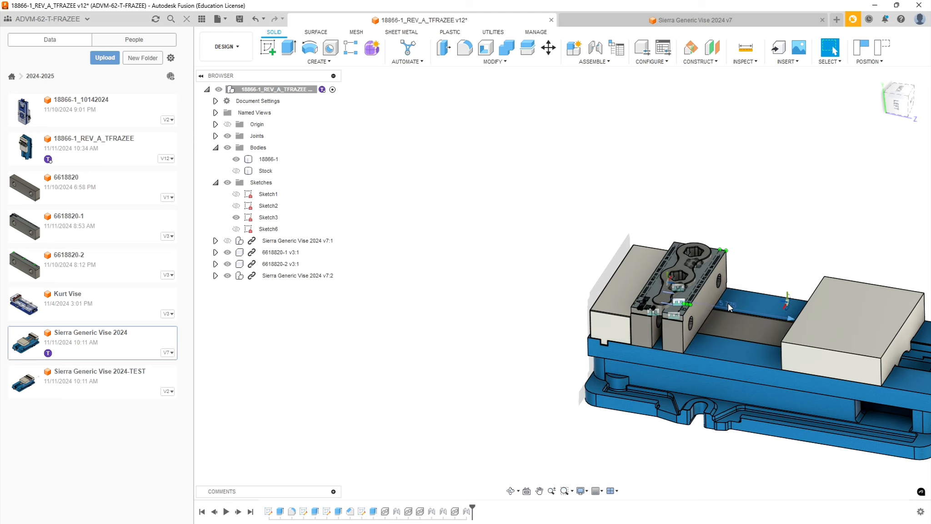
Measure the distance between the outer face of jaw 6618820-2 and the clamping face of the vise's Front Jaw
middle_click_drag(776, 257, 768, 191, "shift")
left_click(745, 51)
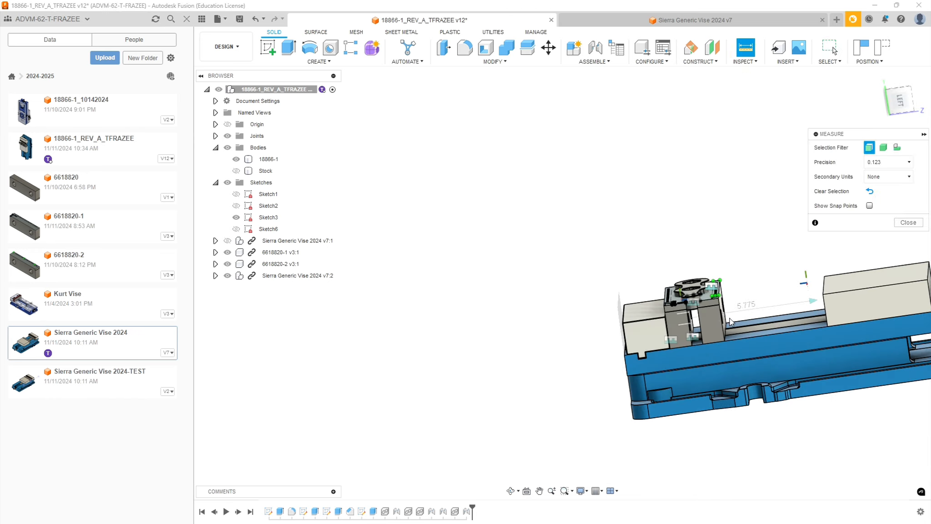
scroll(731, 316, "up", 5)
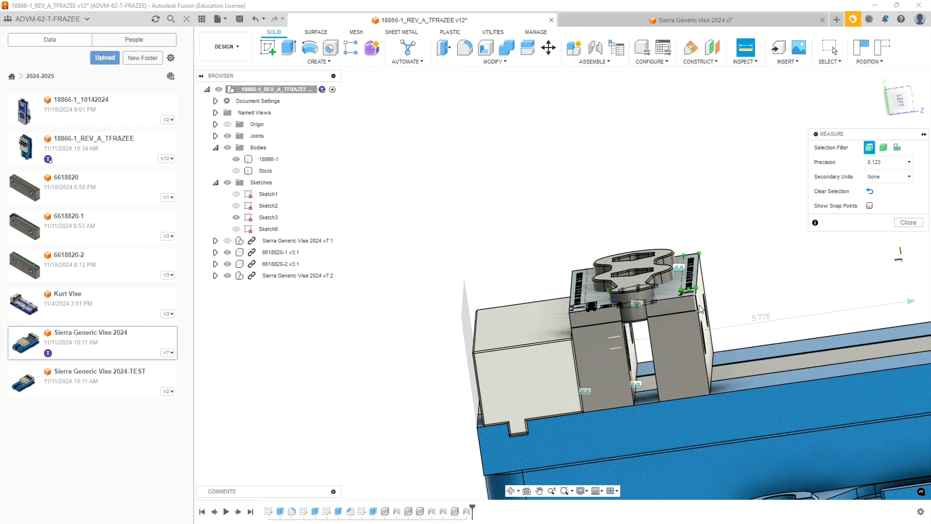
left_click(700, 308)
scroll(727, 302, "down", 5)
middle_click_drag(568, 358, 607, 372, "shift")
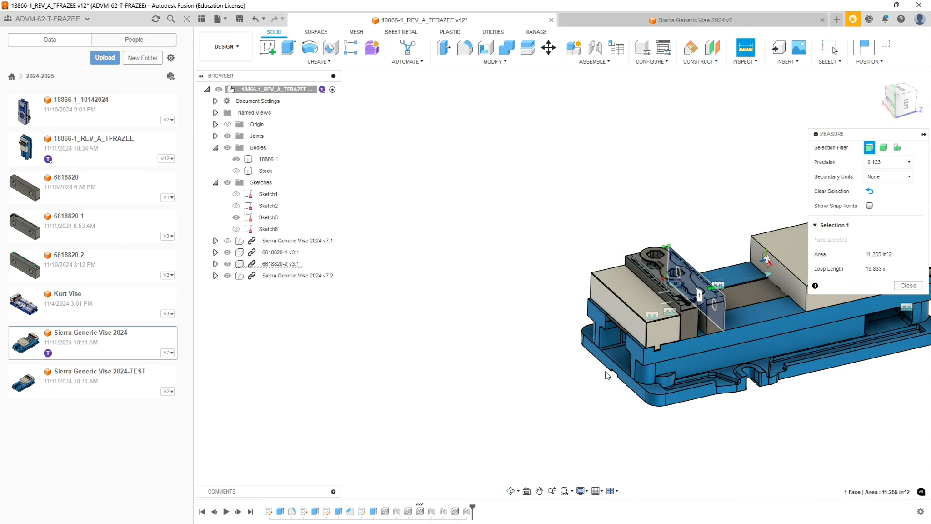
left_click(791, 280)
middle_click_drag(767, 447, 739, 435, "shift")
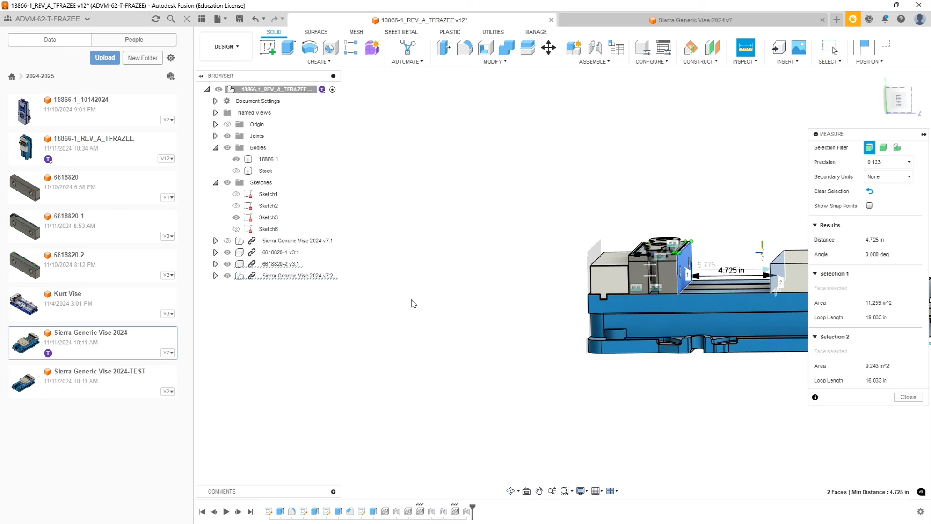
Switch to Calculator and subtract 4.725 from 5.775 to get the required opening for the vise's Front Jaw
key("alt+Tab")
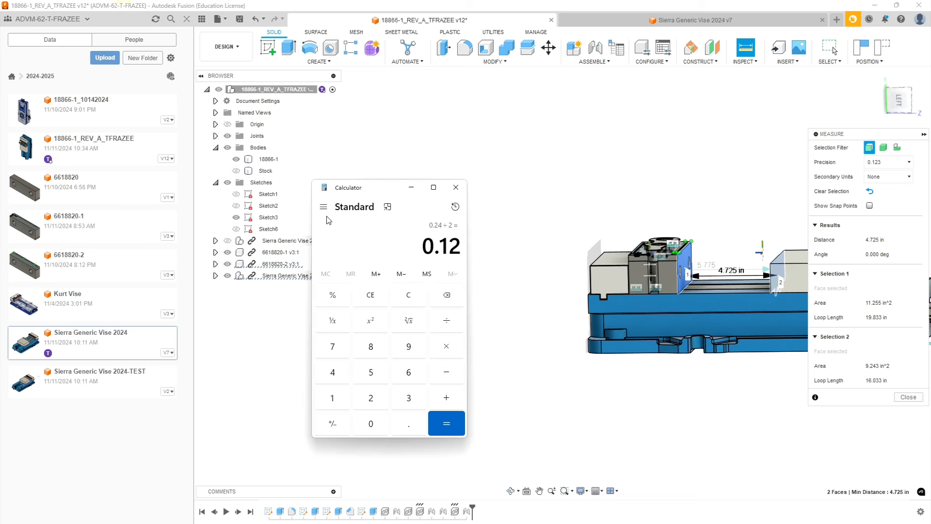
left_click(370, 294)
type("5.775 ")
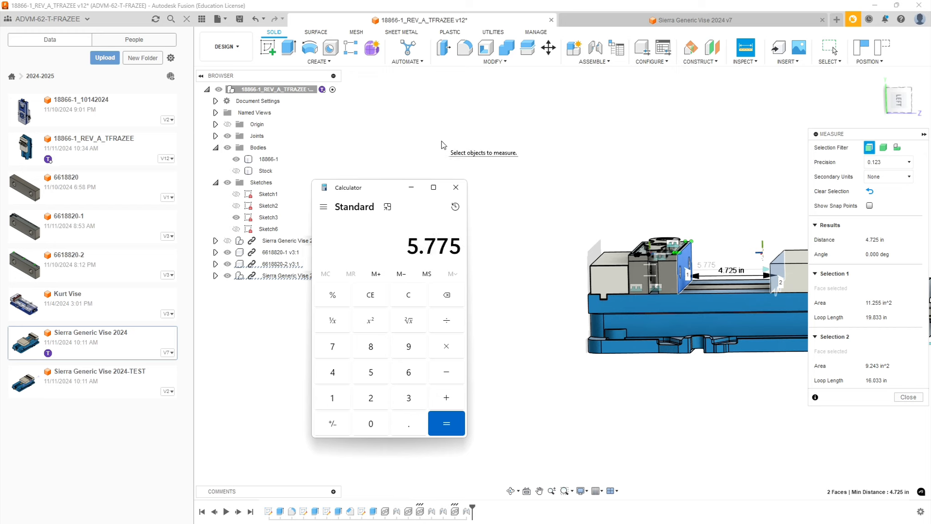
type("- 4.")
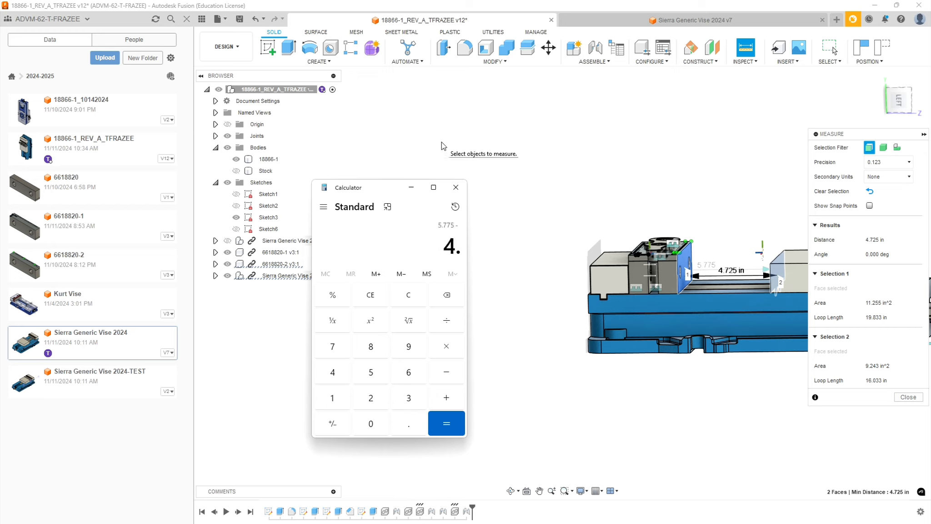
type("725")
key("Return")
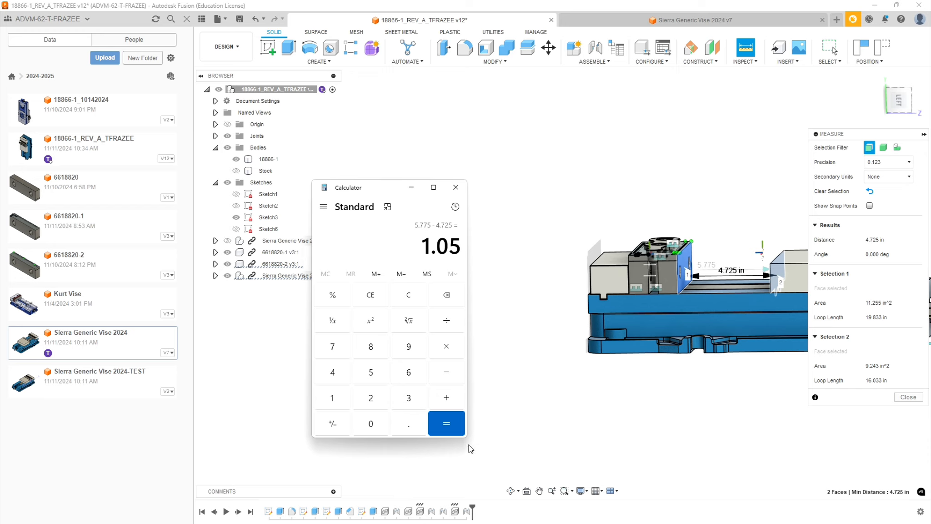
Return to Fusion, end the measurement, and set the vise's Front Jaw joint distance to 1.05 in
left_click(696, 448)
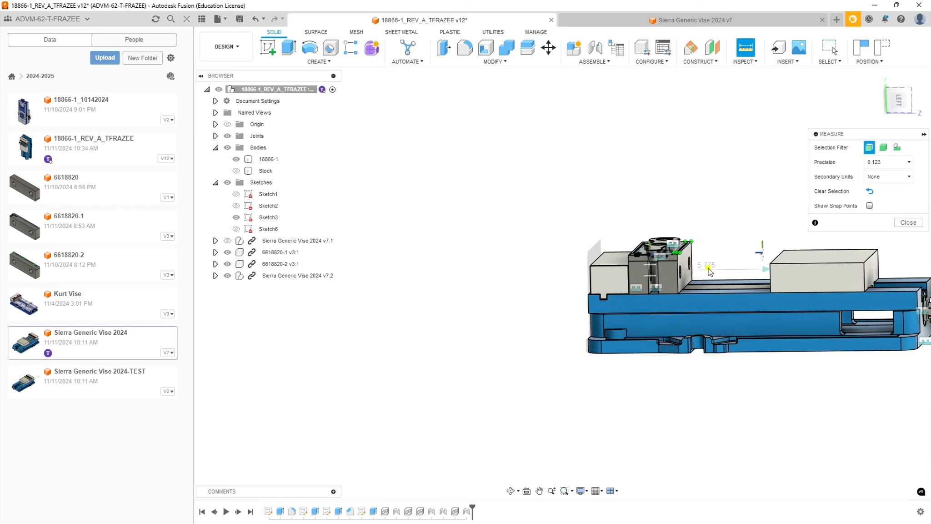
left_click(907, 223)
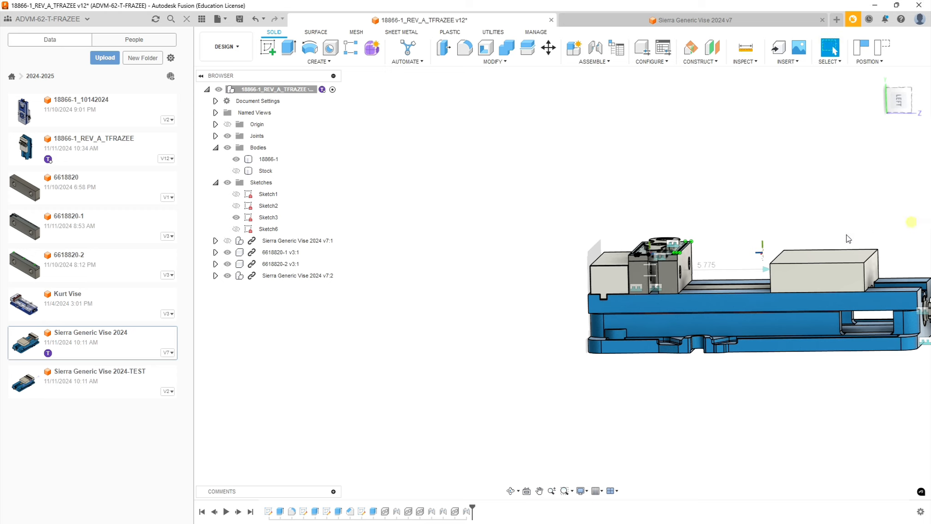
double_click(706, 266)
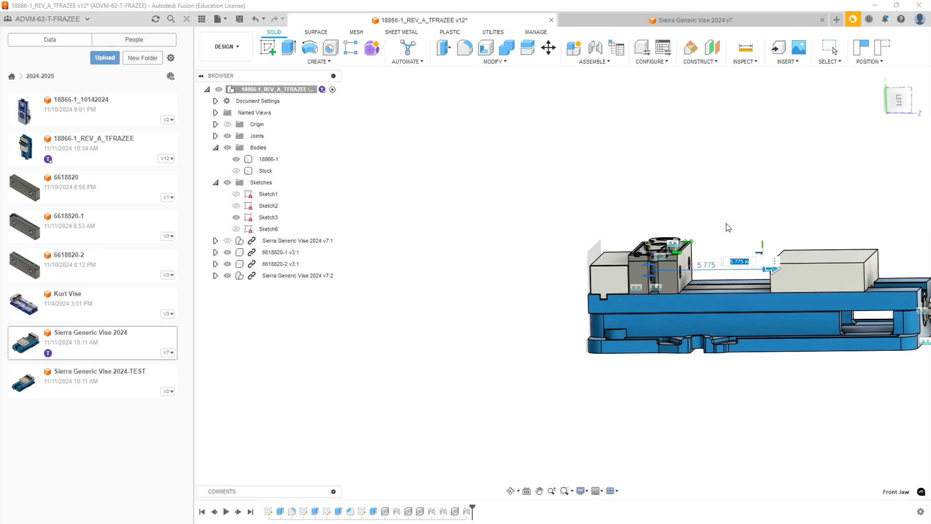
type("1.05")
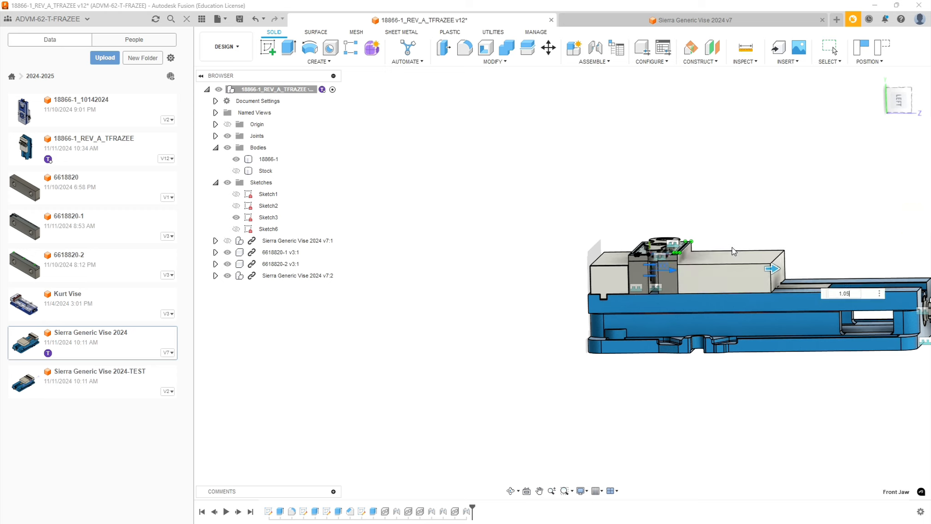
Turn off the visibility of Joints in the display settings to hide the joint symbols
scroll(655, 266, "up", 5)
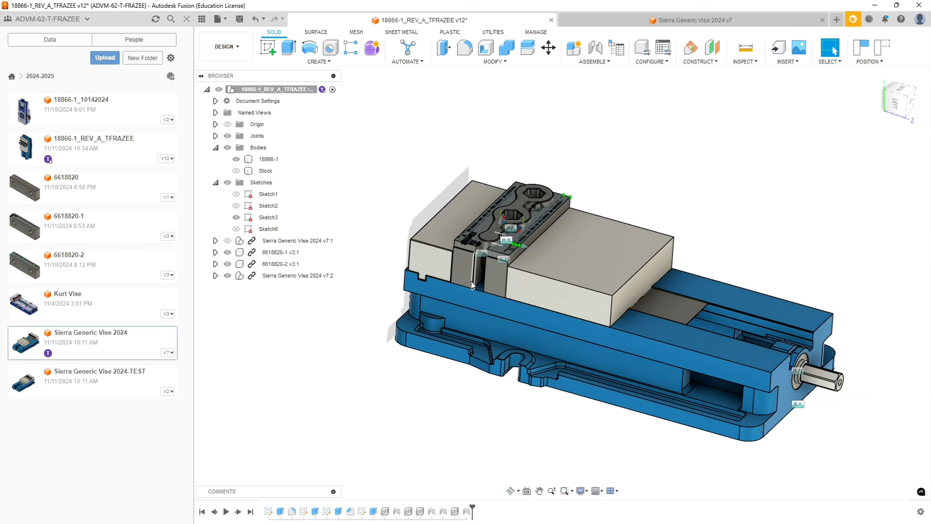
scroll(471, 200, "up", 1)
scroll(459, 200, "up", 1)
middle_click_drag(526, 308, 530, 308, "shift")
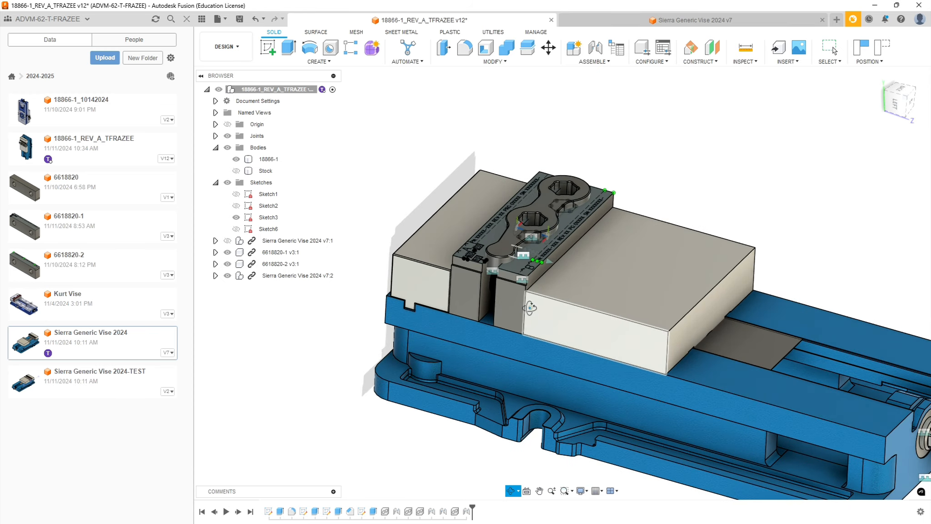
left_click(831, 48)
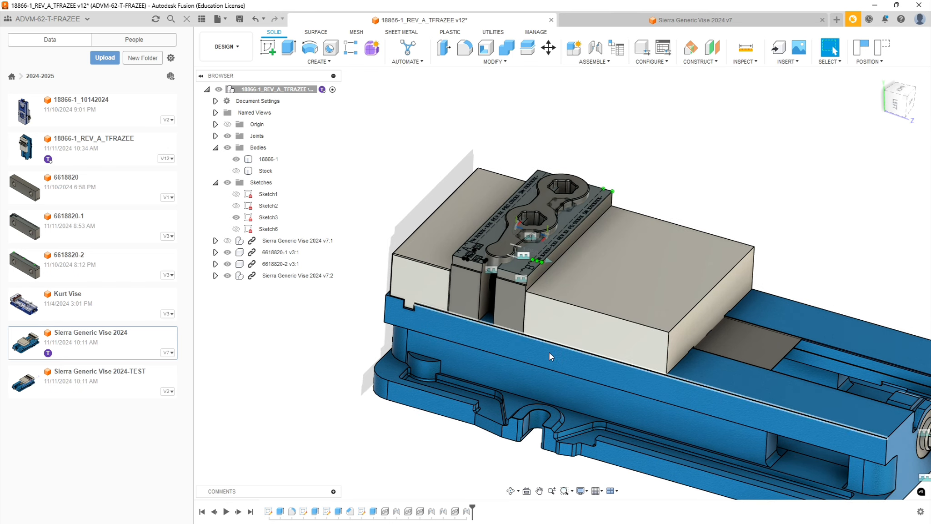
left_click(588, 493)
mouse_move(614, 423)
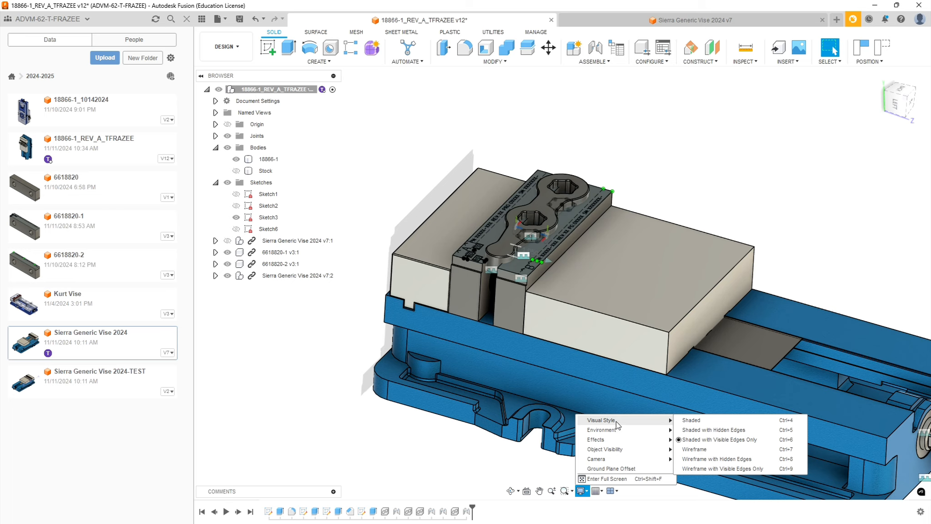
mouse_move(621, 449)
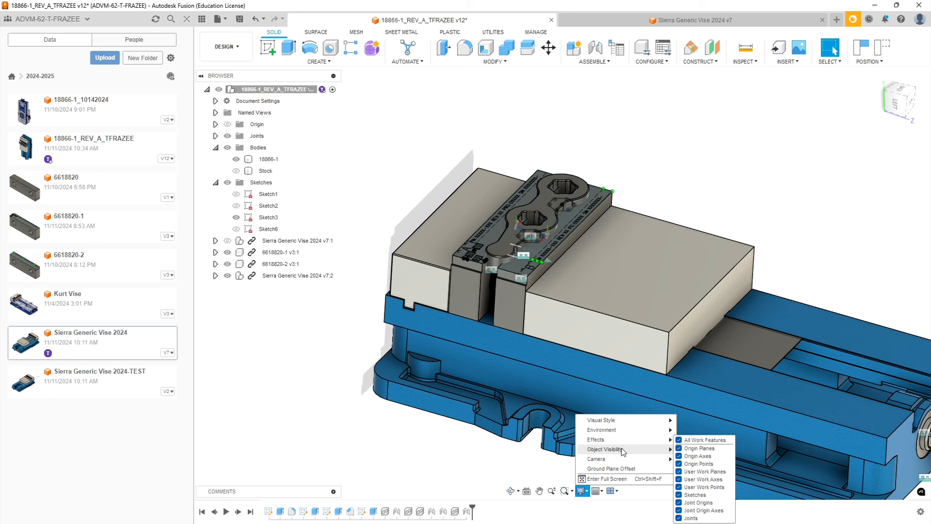
left_click(679, 519)
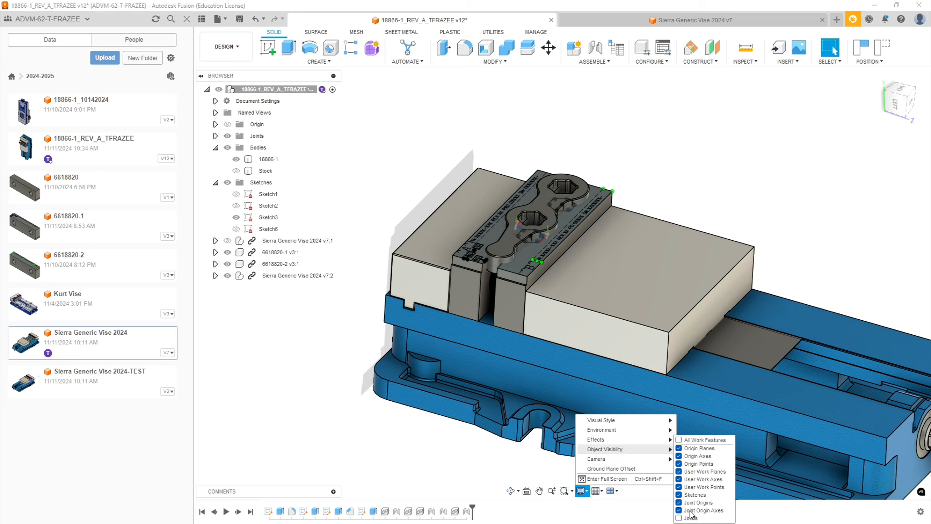
Turn off the visibility of Joint Origins and Joint Origin Axes, and save the design
left_click(679, 503)
left_click(679, 511)
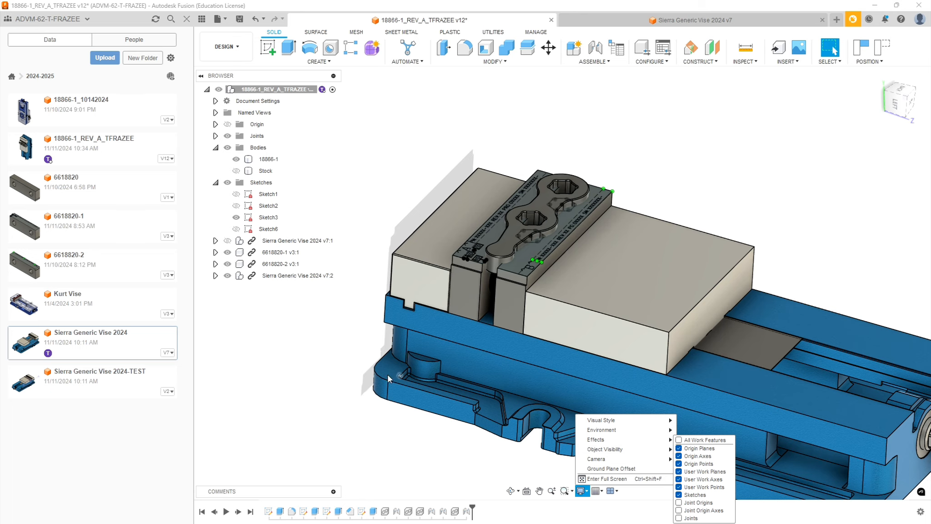
scroll(416, 336, "down", 3)
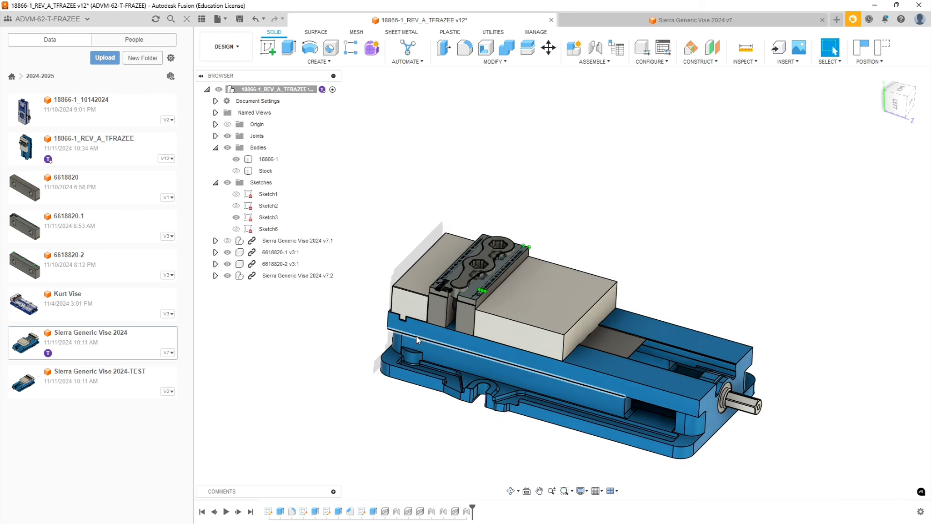
scroll(602, 341, "up", 5)
middle_click_drag(602, 341, 610, 373, "shift")
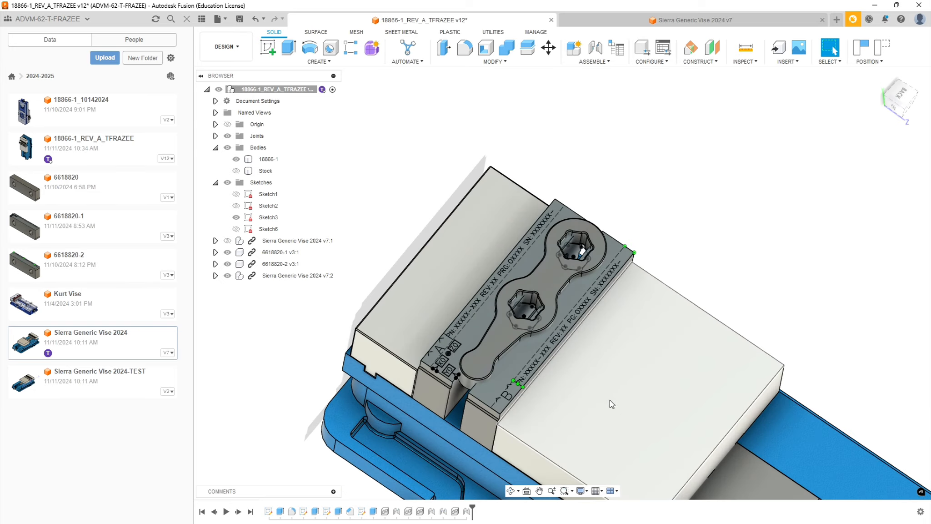
key("ctrl+s")
Edit jaw 6618820-1 in place from a straight-on view of the wrench, capturing the current position of the moved components
middle_click_drag(462, 271, 430, 355, "shift")
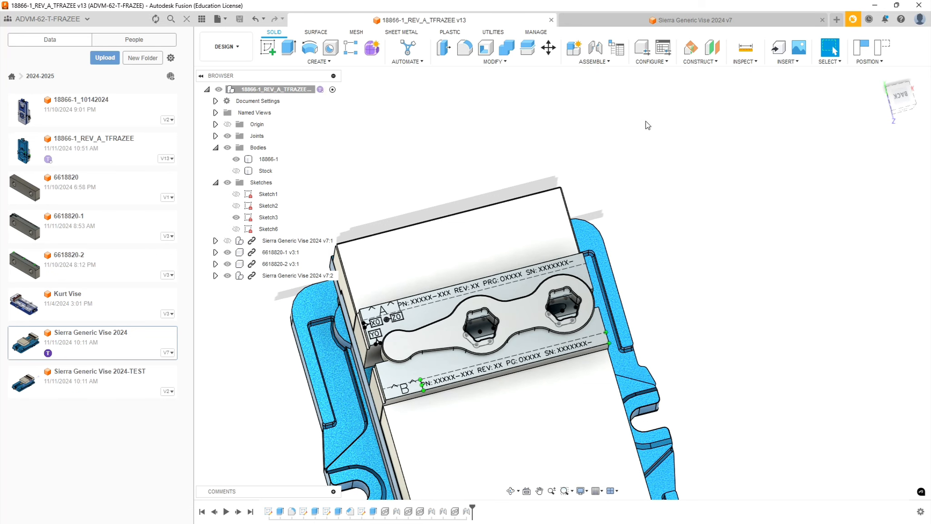
left_click(892, 100)
scroll(405, 264, "up", 4)
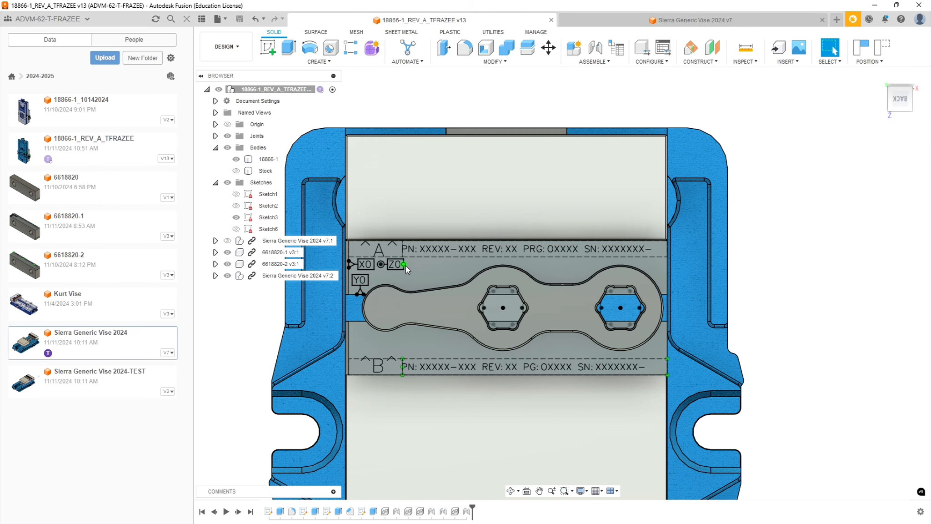
left_click(445, 321)
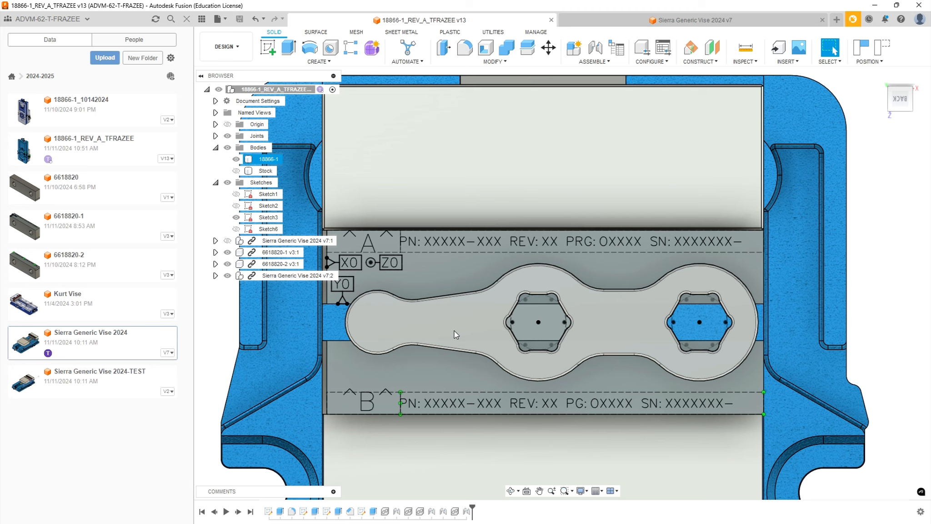
left_click(456, 335)
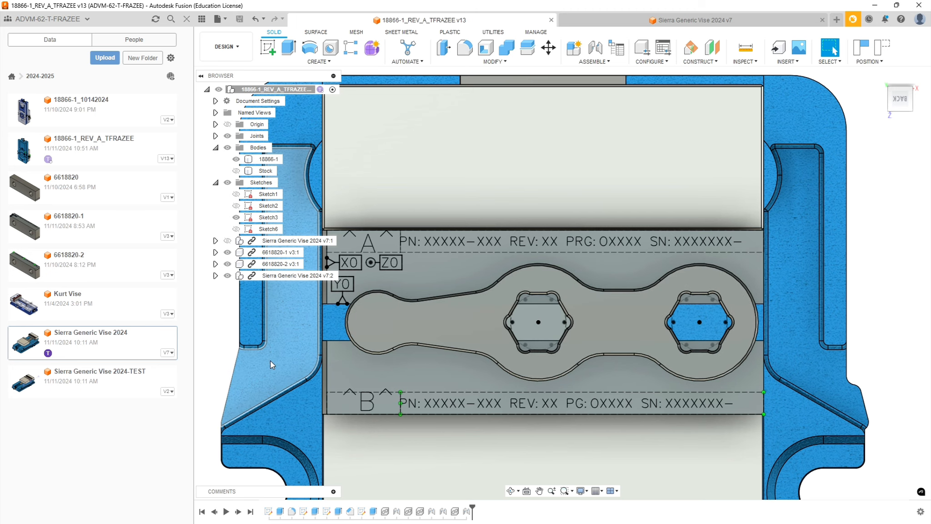
left_click(310, 252)
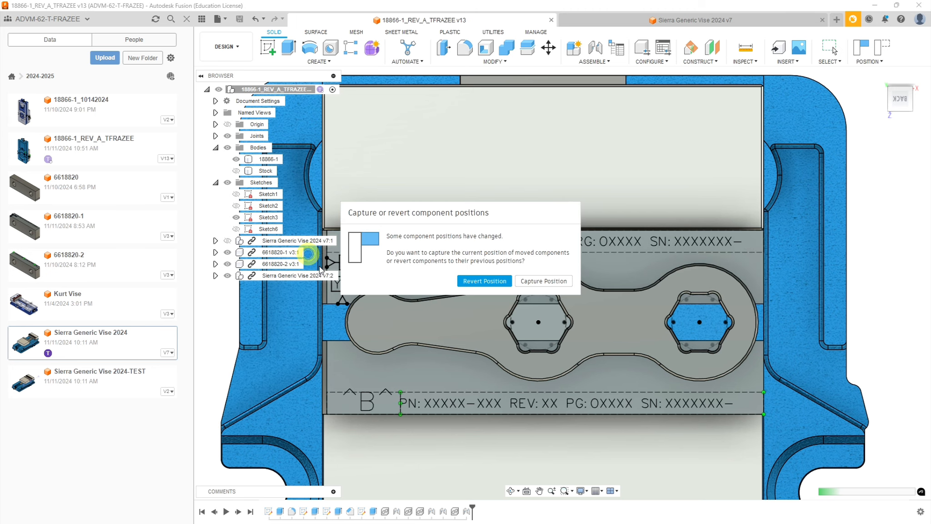
left_click(540, 283)
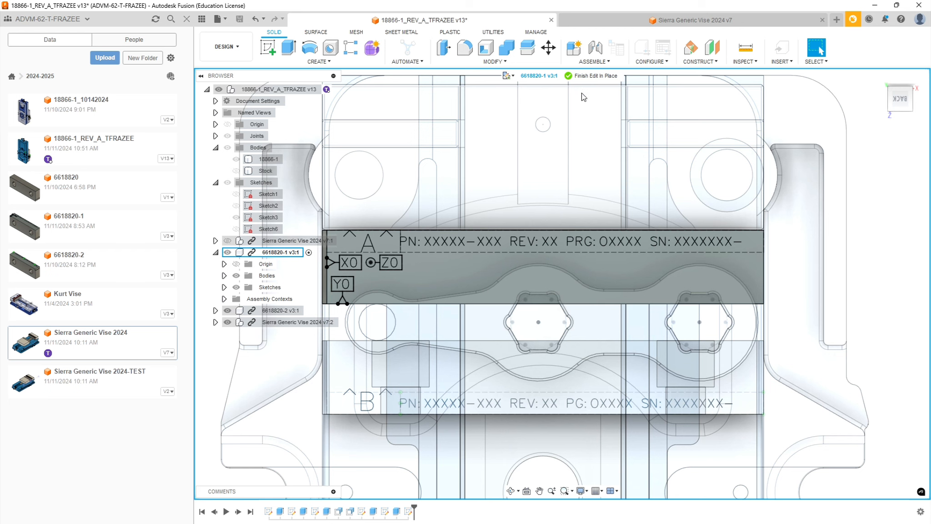
Set the in-place edit to non-associative and open Sketch6 of jaw 6618820-1 for editing
left_click(508, 76)
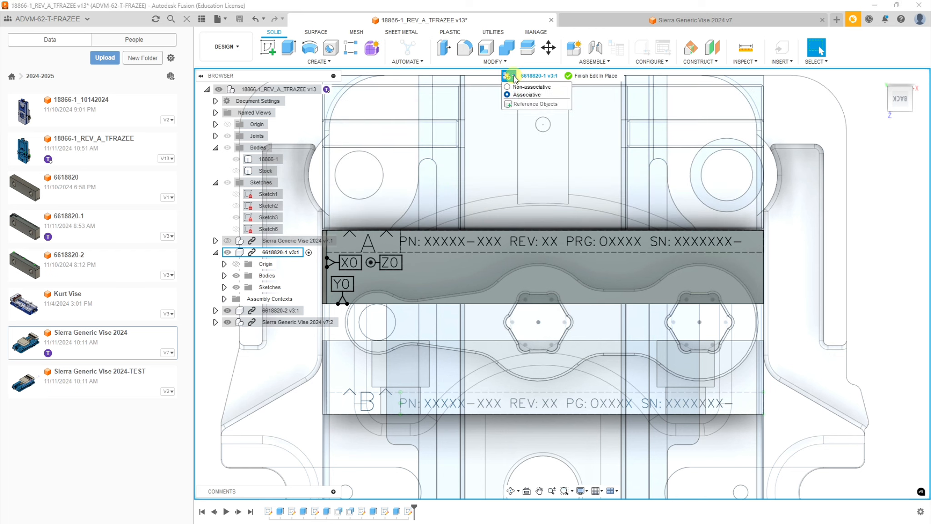
left_click(514, 87)
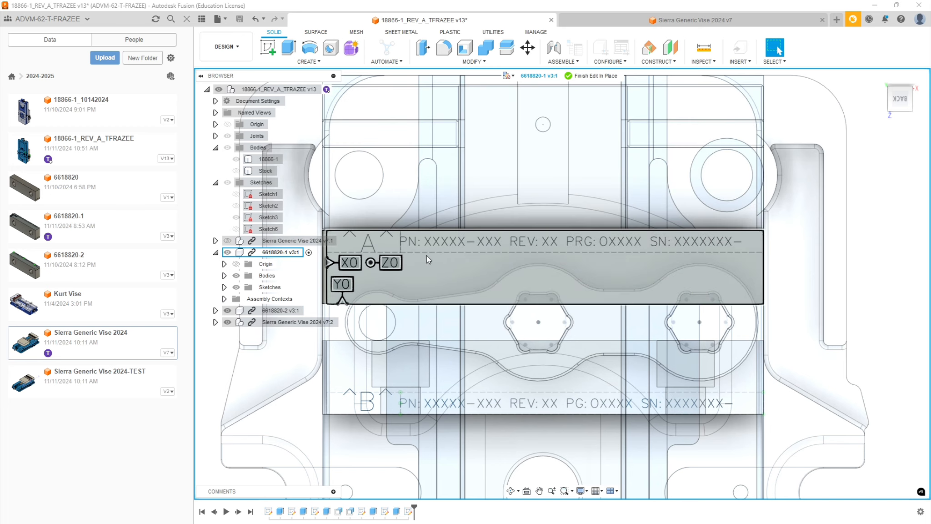
left_click(224, 287)
left_click(281, 357)
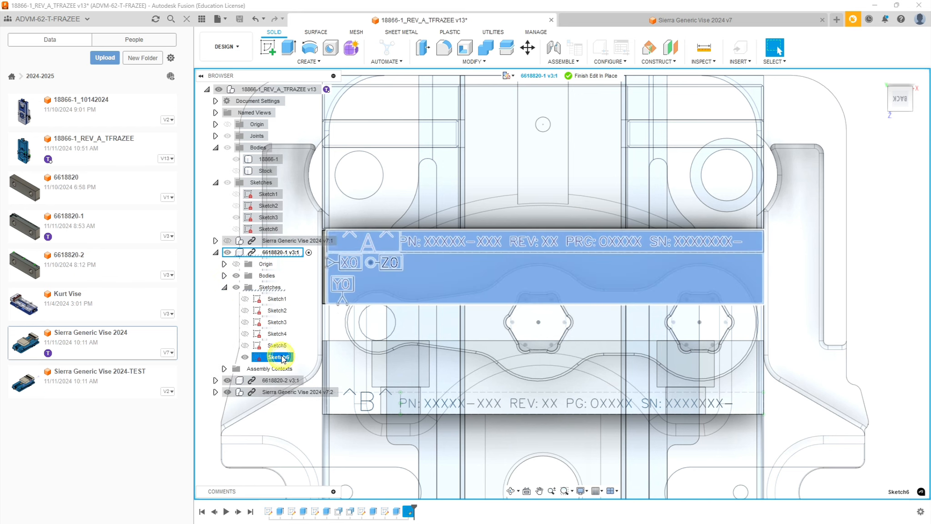
right_click(279, 357)
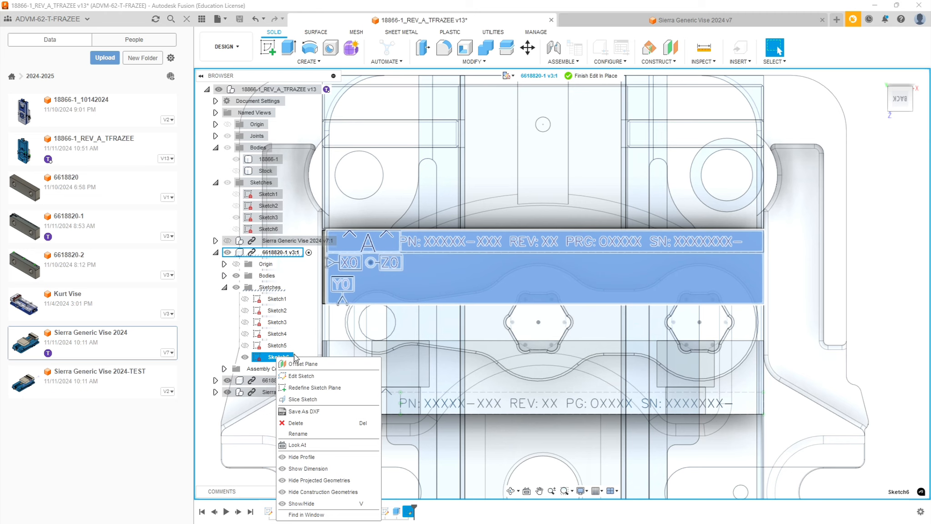
left_click(304, 377)
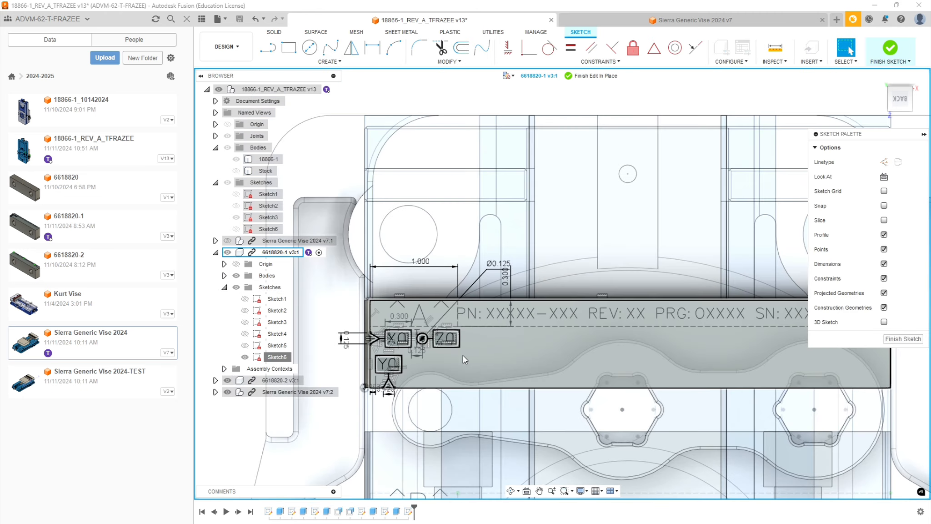
Open the PN/REV/PRG/SN sketch text on jaw A for editing and replace the part number placeholder with 18866-1
scroll(742, 315, "down", 3)
scroll(777, 315, "up", 3)
scroll(727, 316, "down", 4)
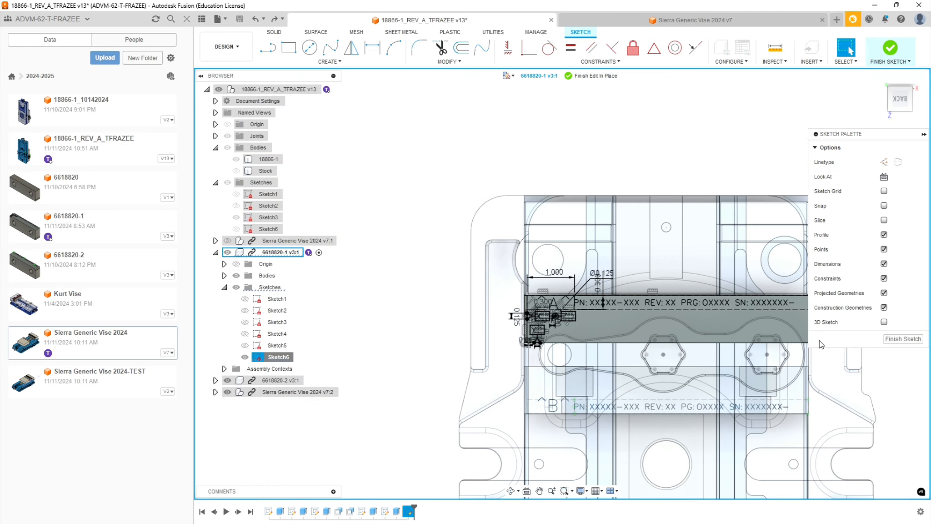
scroll(905, 382, "up", 3)
scroll(878, 384, "up", 2)
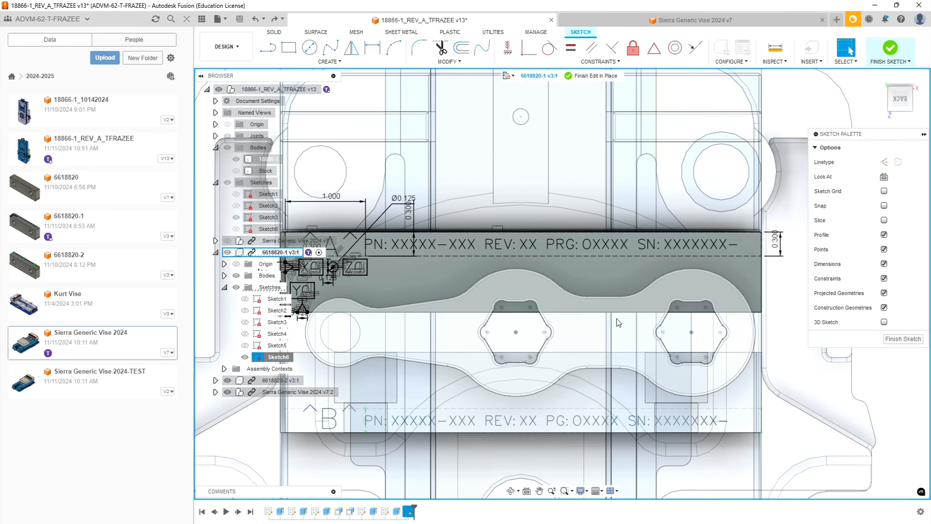
scroll(518, 310, "down", 1)
double_click(467, 250)
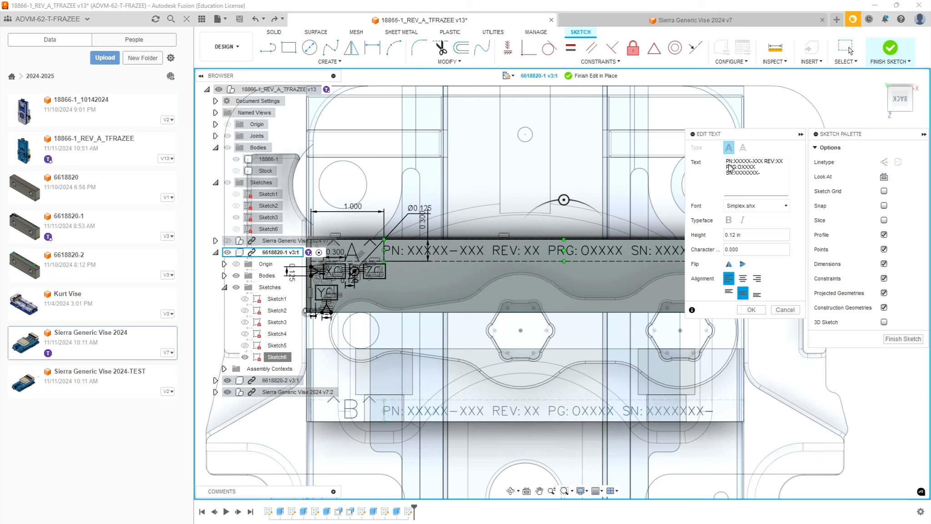
left_click(749, 160)
left_click(752, 160)
key("BackSpace")
key("BackSpace")
key("BackSpace")
key("BackSpace")
key("BackSpace")
type("18866")
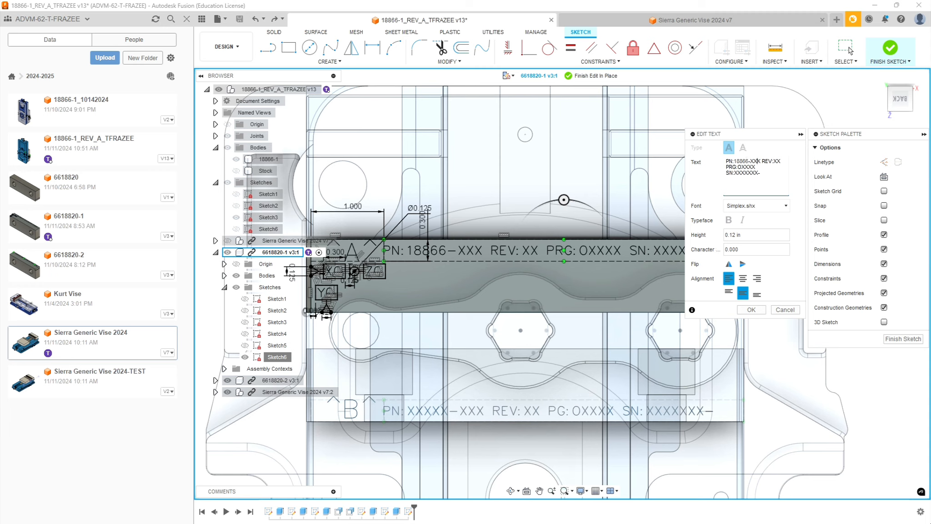
key("BackSpace")
key("BackSpace")
key("BackSpace")
type("1")
Replace the REV placeholder in the jaw A text with A
key("Right")
key("Right")
key("Right")
key("Right")
key("Right")
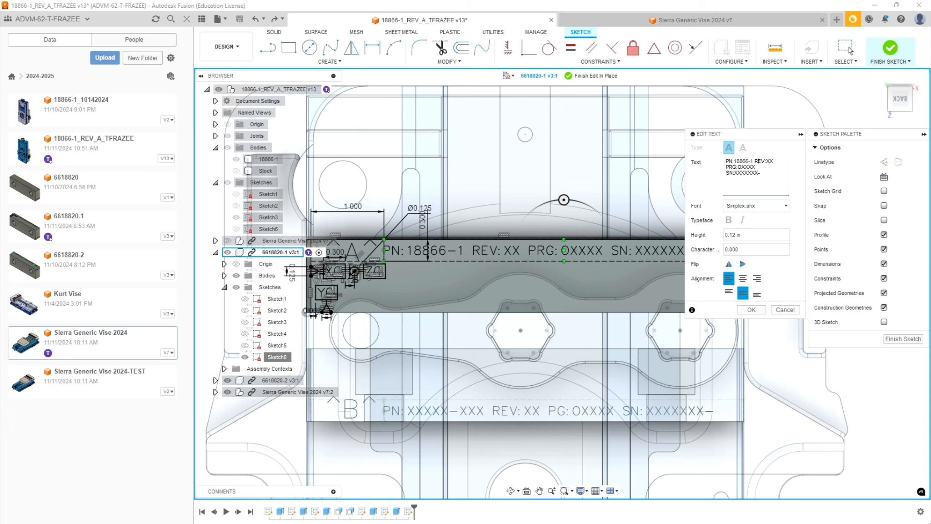
key("BackSpace")
key("BackSpace")
type("A")
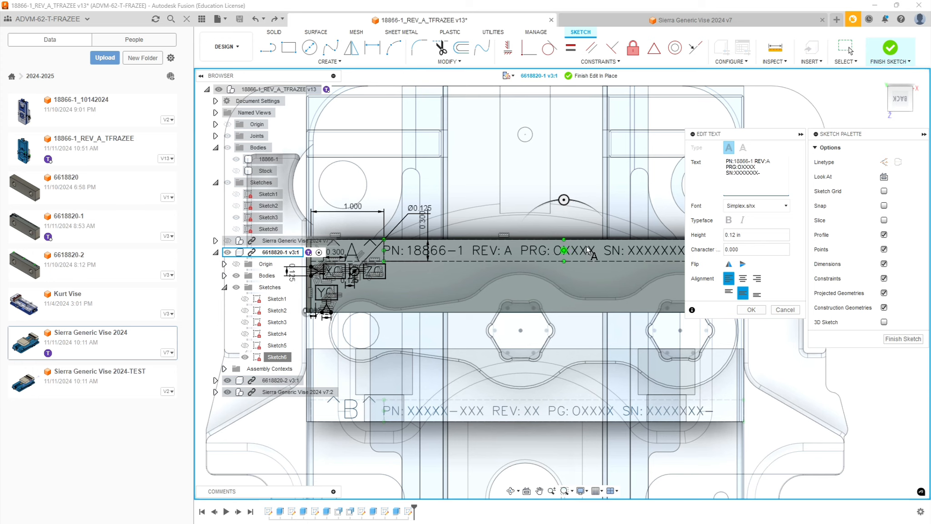
Set the program number after PRG in the jaw A text to O86612
left_click(750, 167)
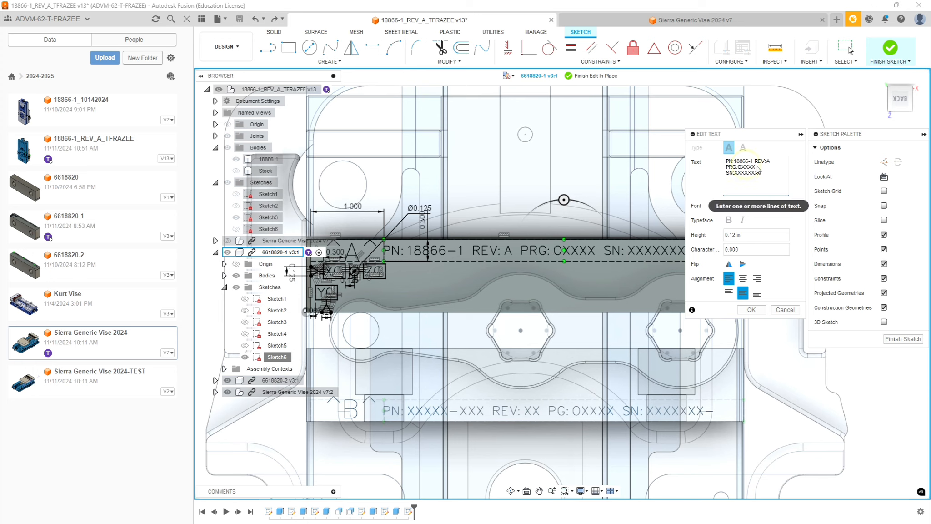
left_click_drag(755, 167, 742, 168)
type("8661")
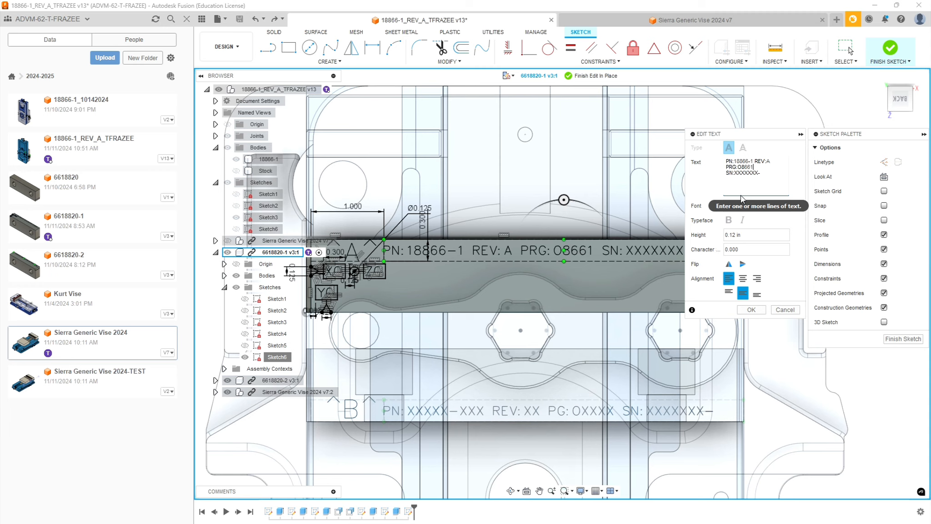
type("2")
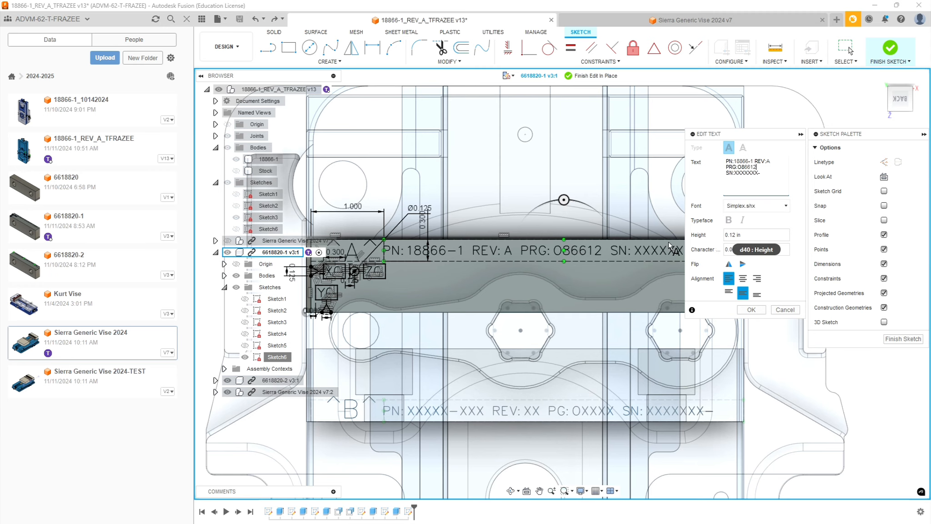
Replace the SN placeholder with 9999999, keeping the trailing dash, and accept the jaw A text changes
scroll(574, 265, "down", 3)
scroll(609, 273, "up", 5)
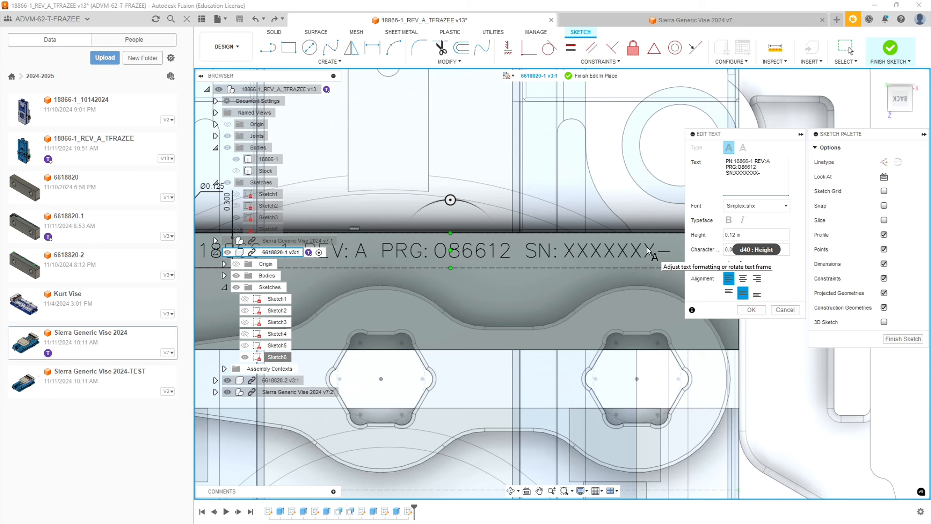
left_click(759, 174)
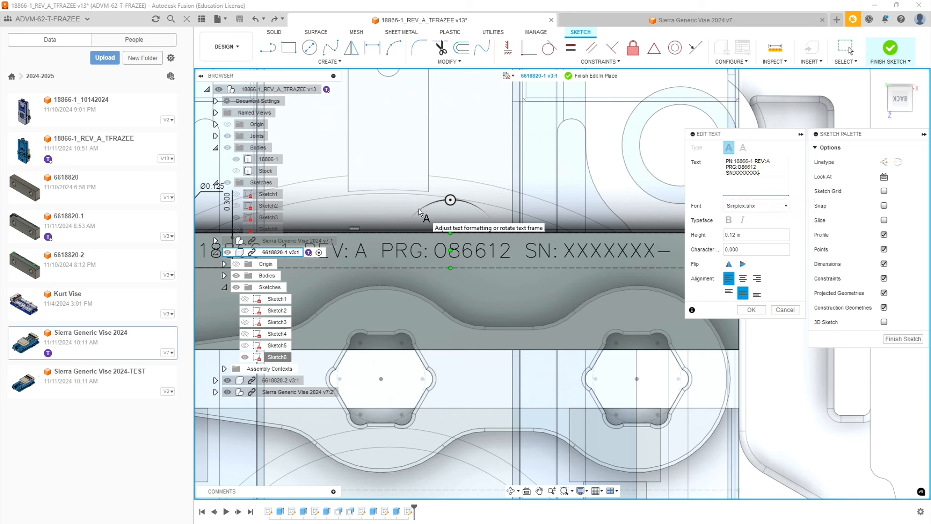
key("BackSpace")
key("BackSpace")
key("BackSpace")
key("BackSpace")
key("BackSpace")
key("BackSpace")
key("BackSpace")
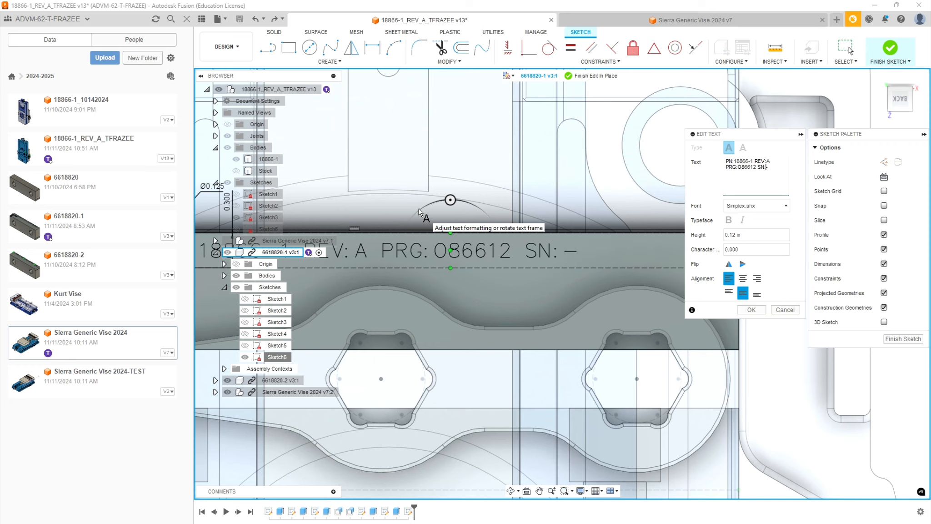
type("999999")
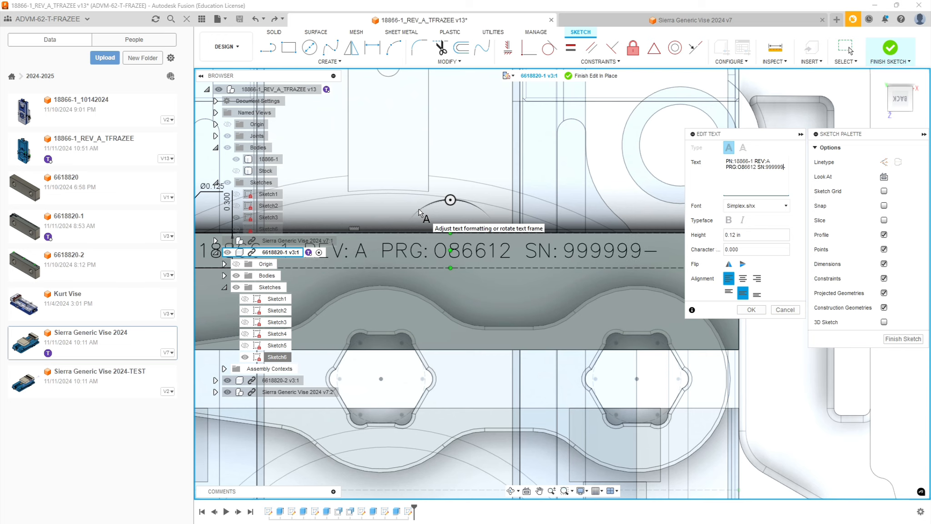
type("9")
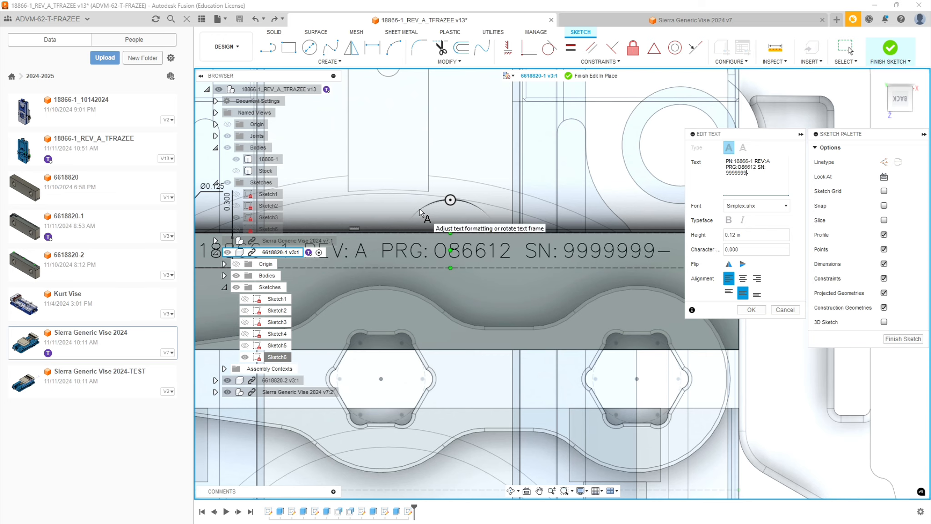
scroll(554, 283, "down", 2)
scroll(555, 283, "down", 3)
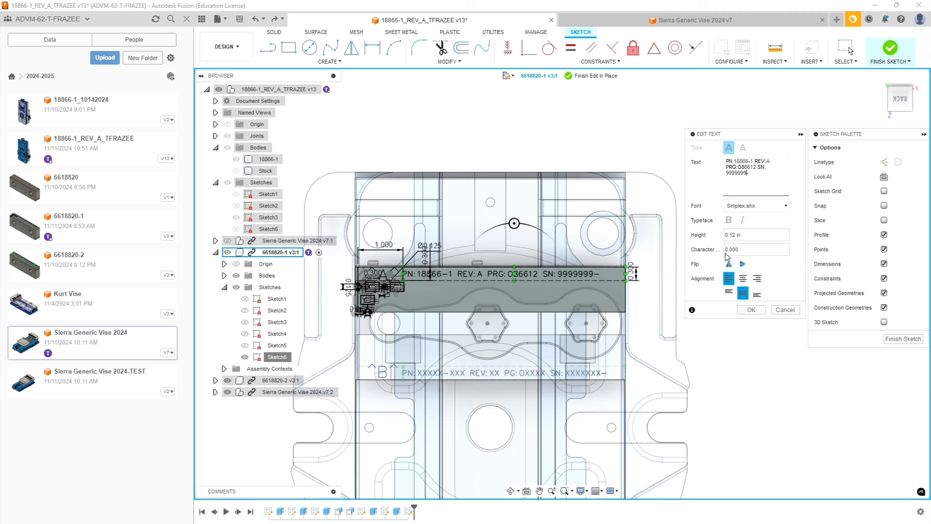
left_click(753, 310)
Explode the large ^A^ label and the X0 and Z0 texts in the jaw A sketch into curves
scroll(364, 285, "up", 2)
scroll(364, 286, "up", 3)
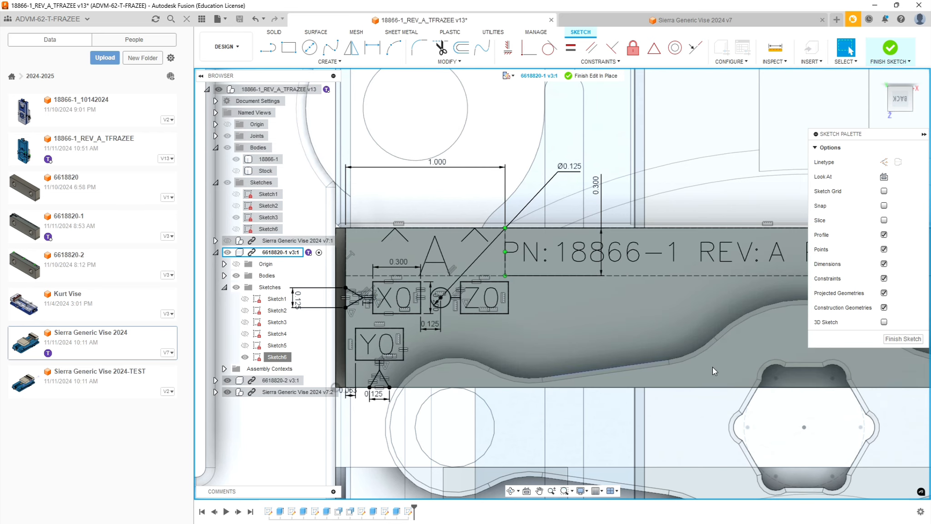
left_click(442, 256)
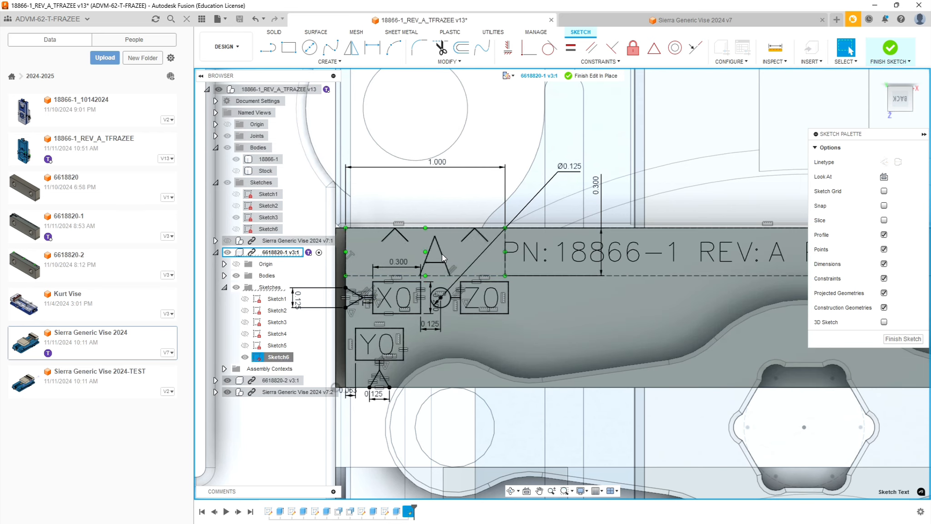
right_click(444, 258)
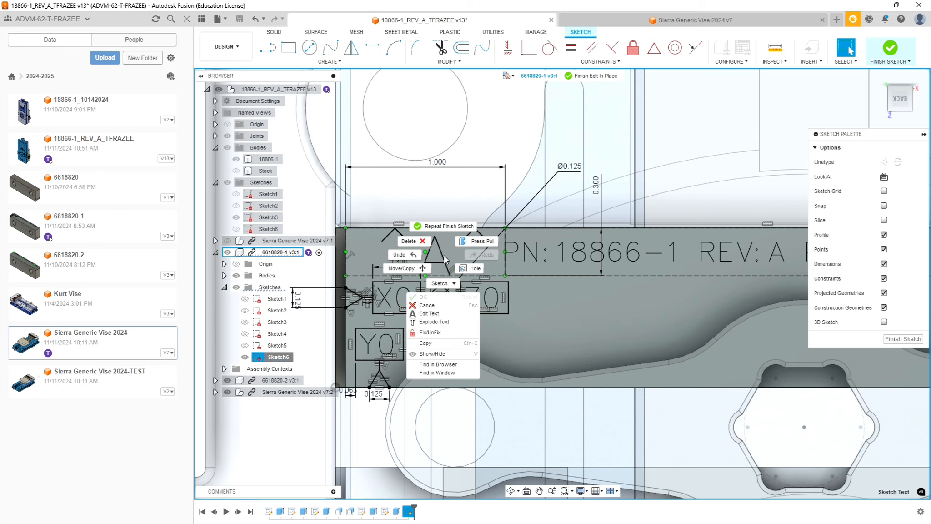
left_click(432, 321)
left_click(409, 295)
right_click(409, 294)
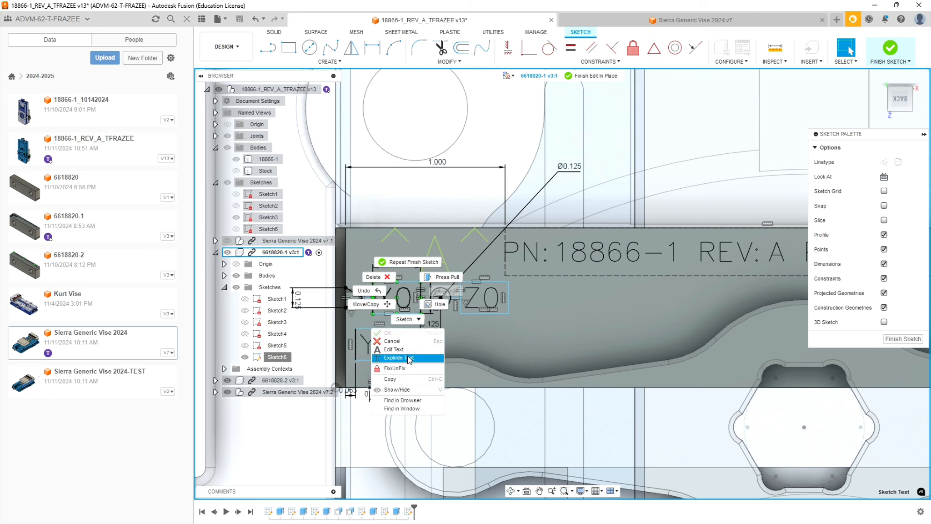
left_click(403, 357)
left_click(475, 295)
right_click(475, 296)
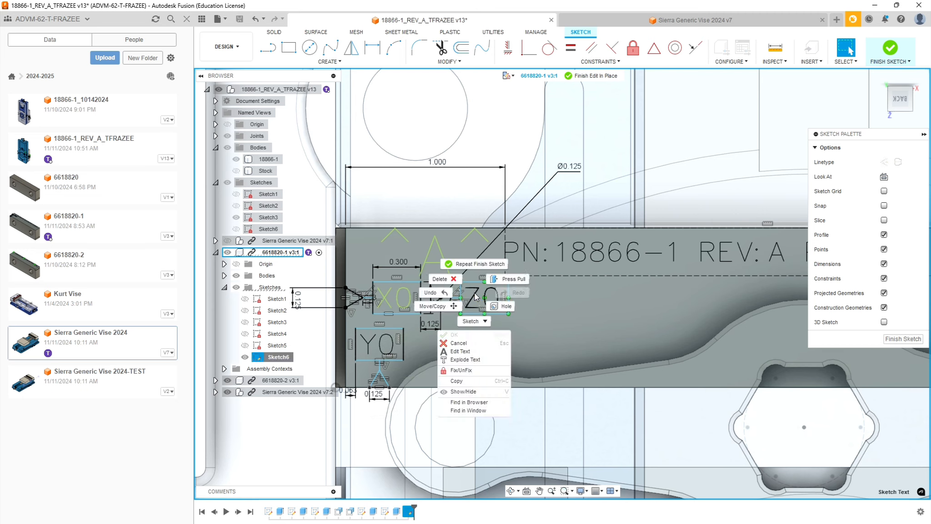
left_click(465, 360)
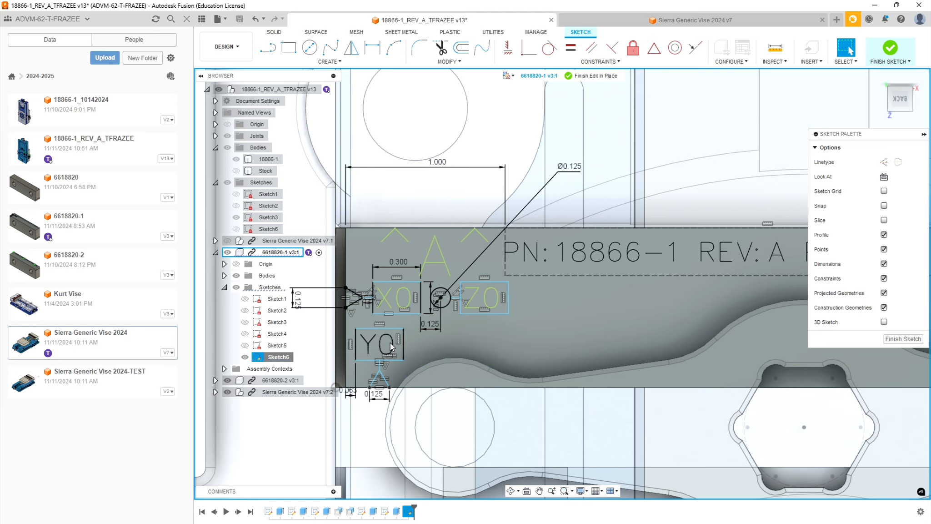
Explode the Y0 text and the PN, REV, PRG and SN text line in the jaw A sketch into curves
right_click(390, 343)
left_click(384, 411)
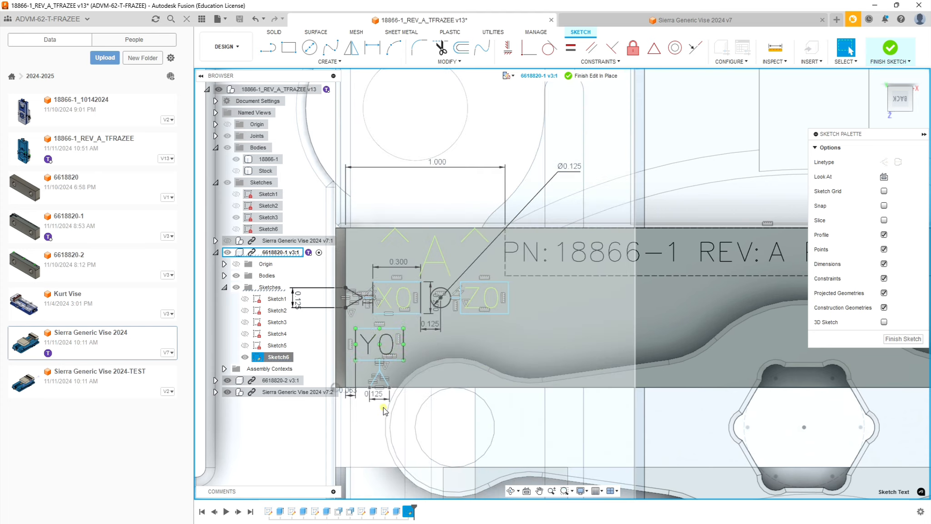
scroll(569, 341, "down", 3)
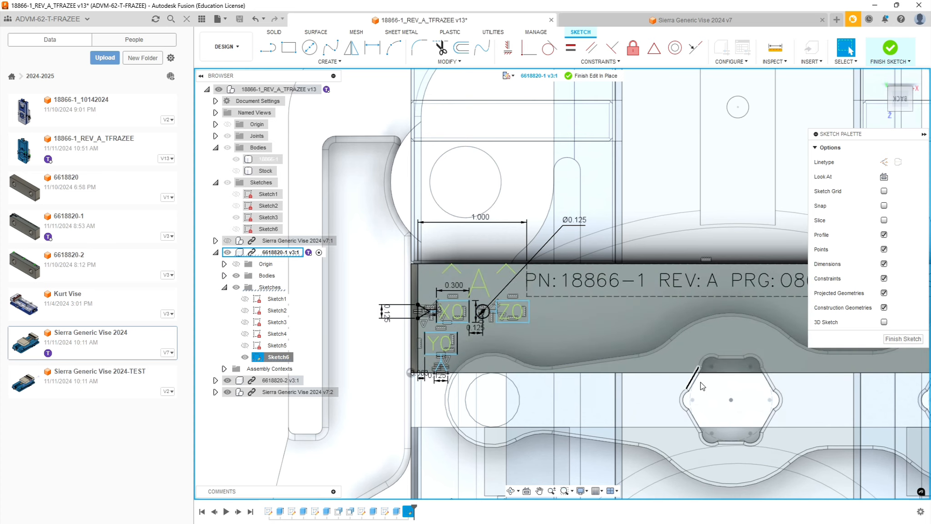
scroll(672, 379, "down", 5)
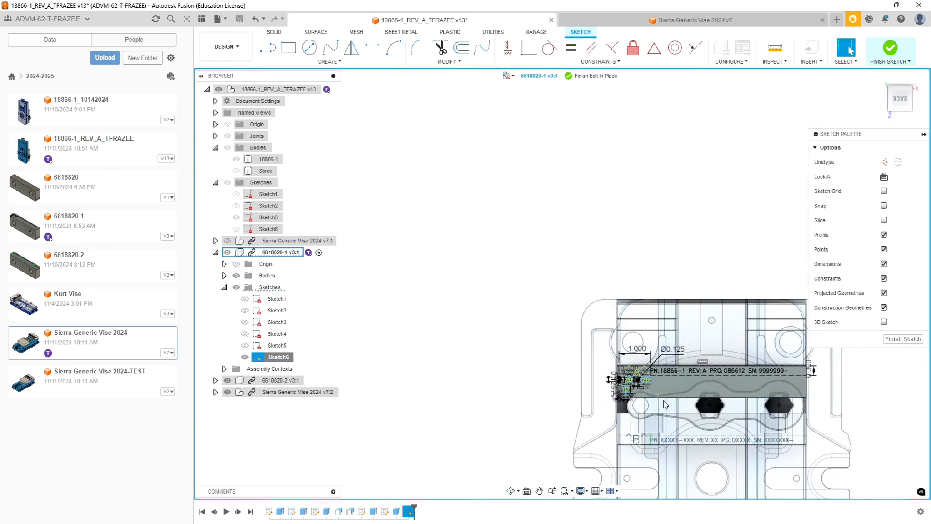
scroll(665, 404, "up", 6)
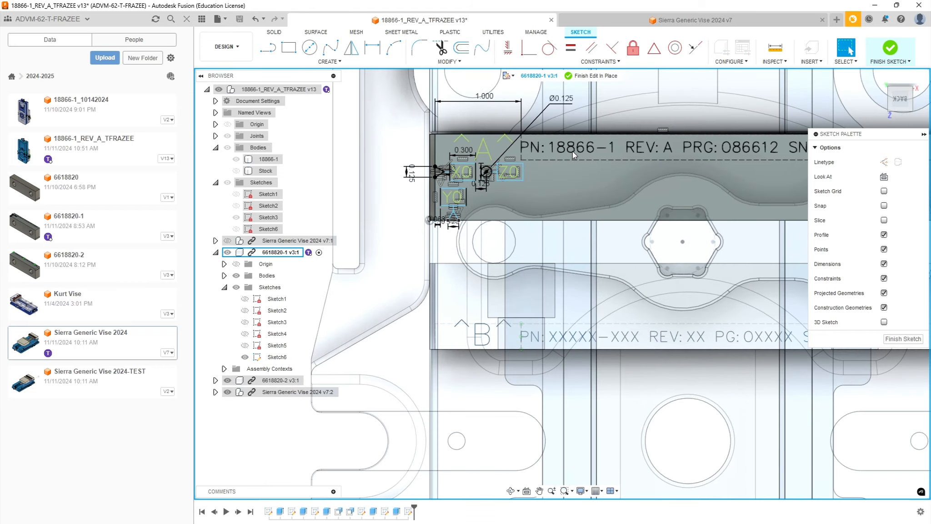
right_click(573, 151)
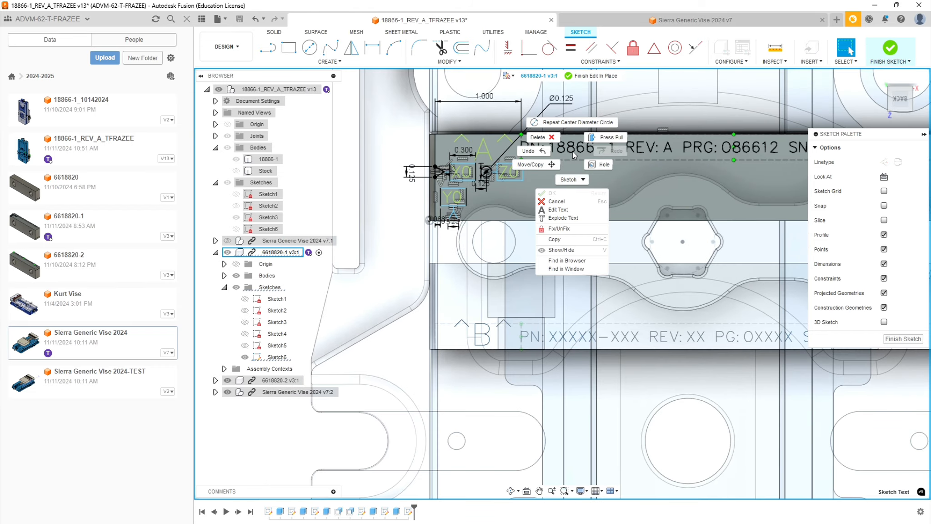
left_click(577, 218)
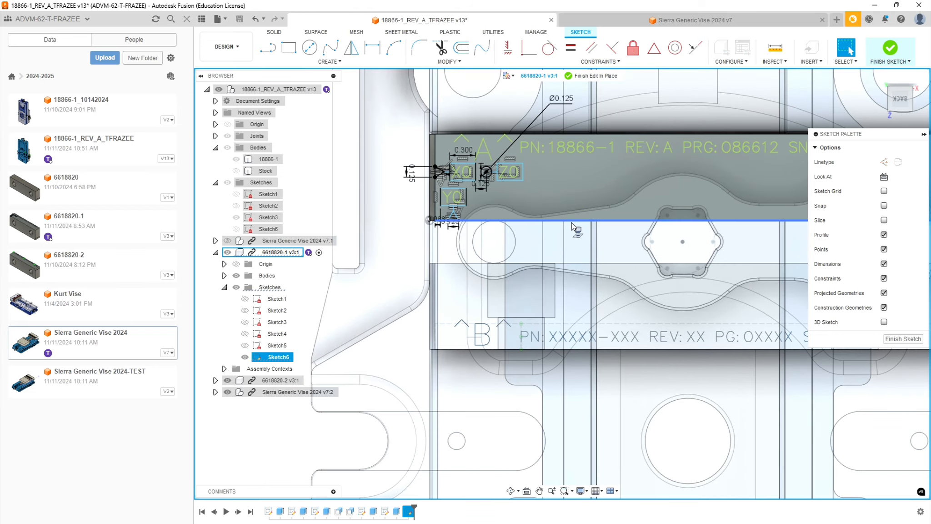
scroll(572, 225, "down", 5)
scroll(641, 177, "up", 3)
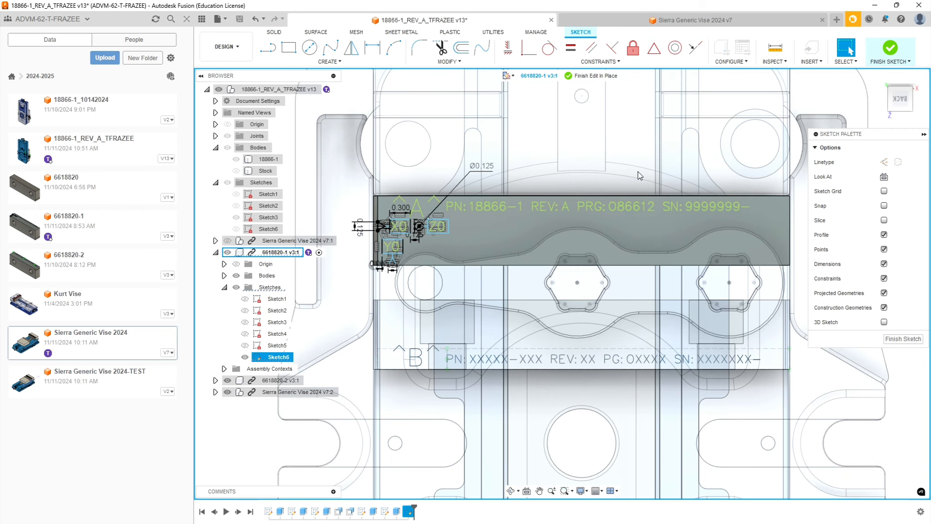
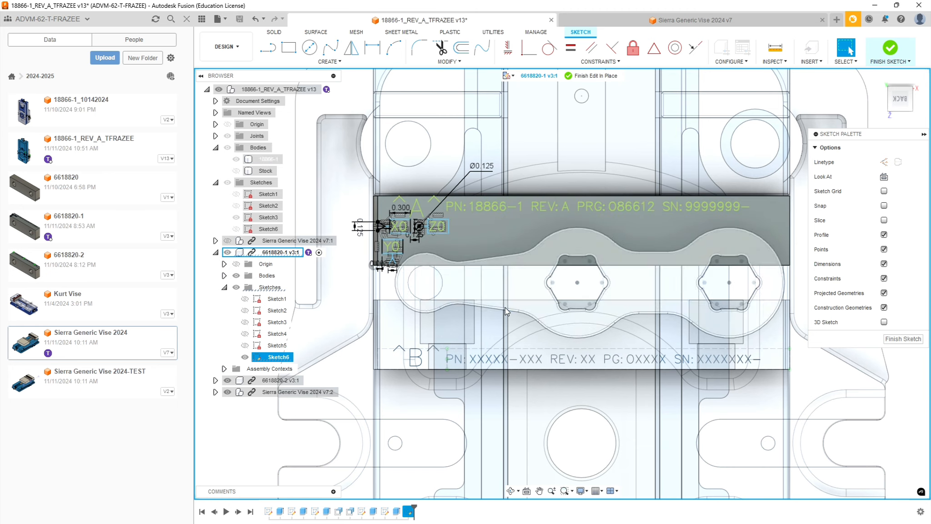
Finish the jaw A sketch and its in-place edit, and collapse component 6618820-1 in the browser
left_click(900, 339)
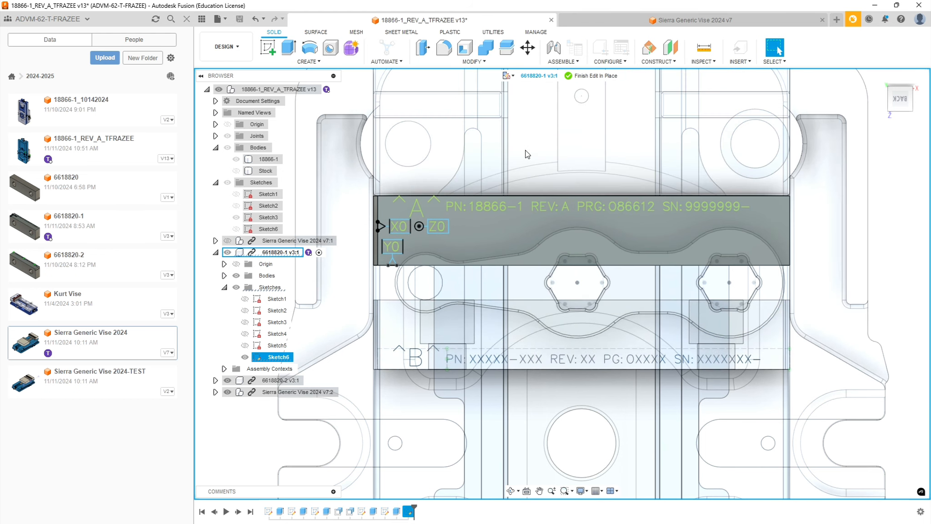
left_click(596, 76)
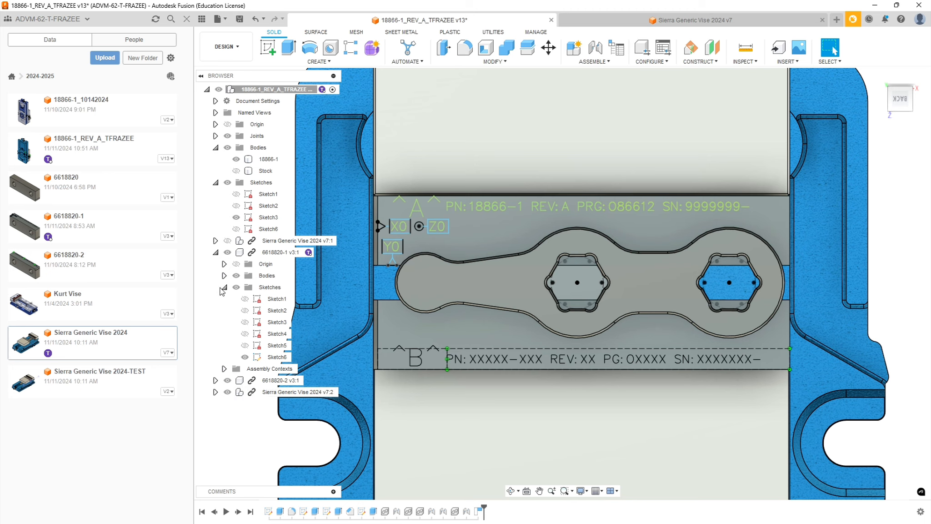
left_click(225, 287)
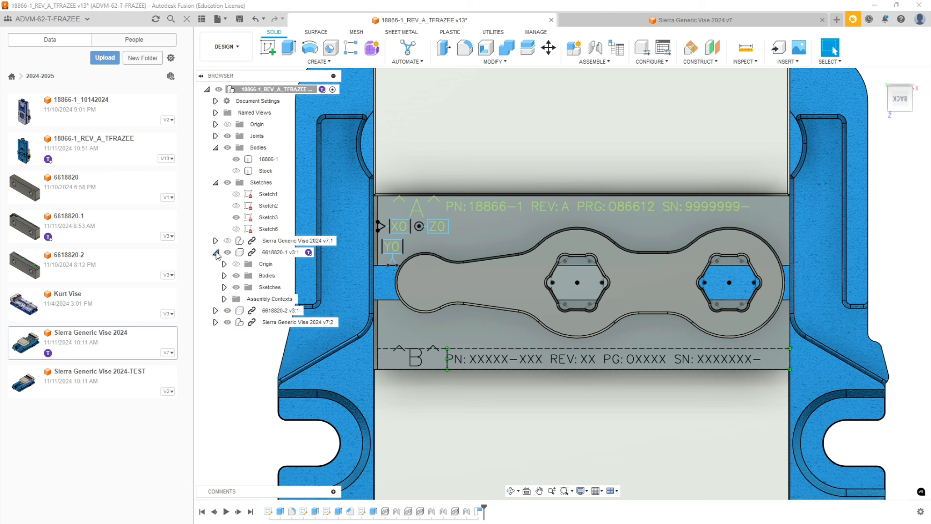
left_click(216, 252)
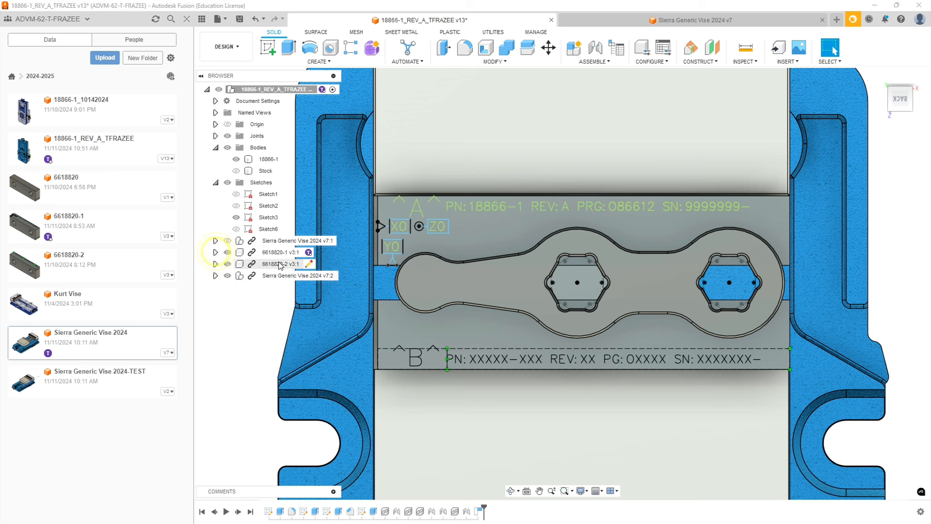
Expand jaw 6618820-2 and its sketches, and start editing the jaw in place in Non-associative mode
left_click(215, 265)
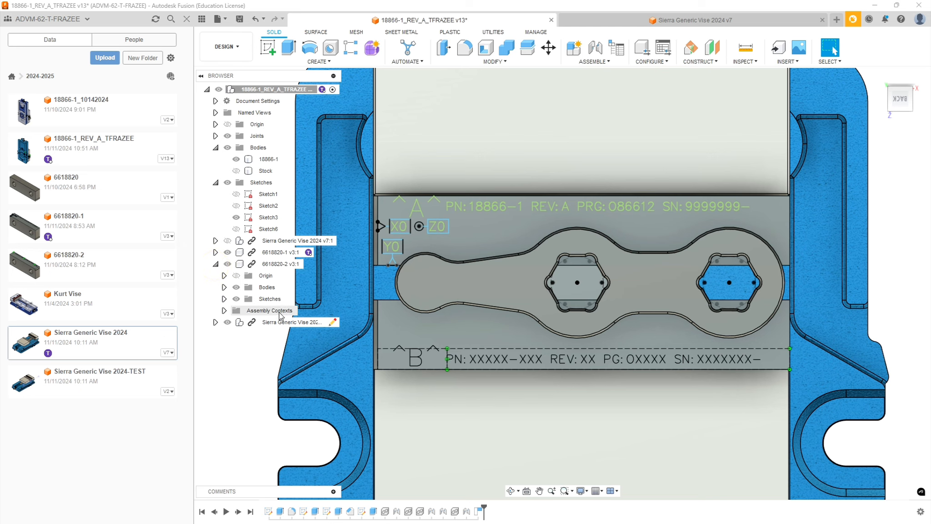
left_click(225, 299)
left_click(291, 264)
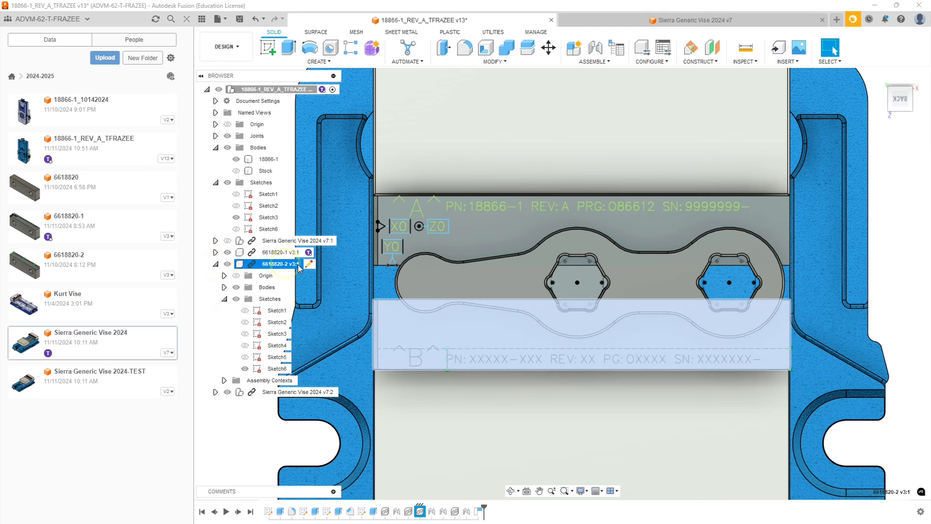
left_click(309, 264)
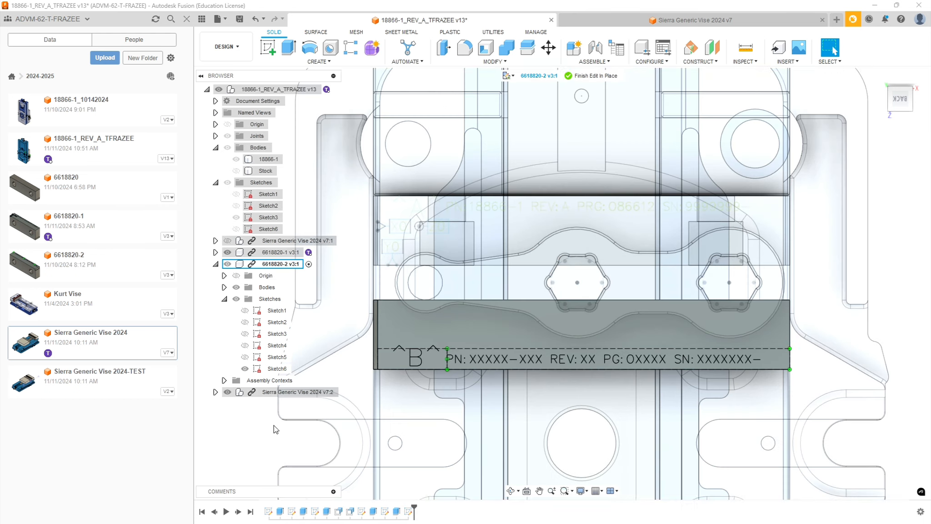
left_click(509, 76)
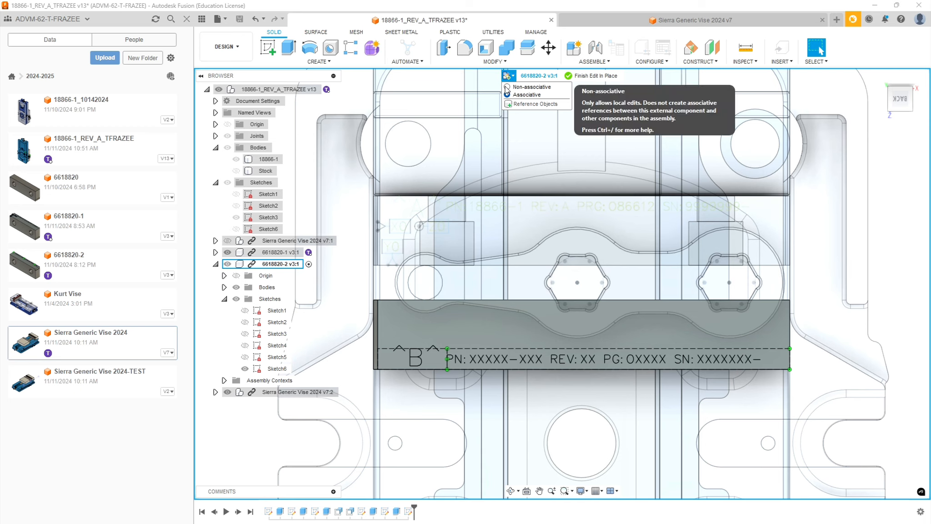
left_click(508, 87)
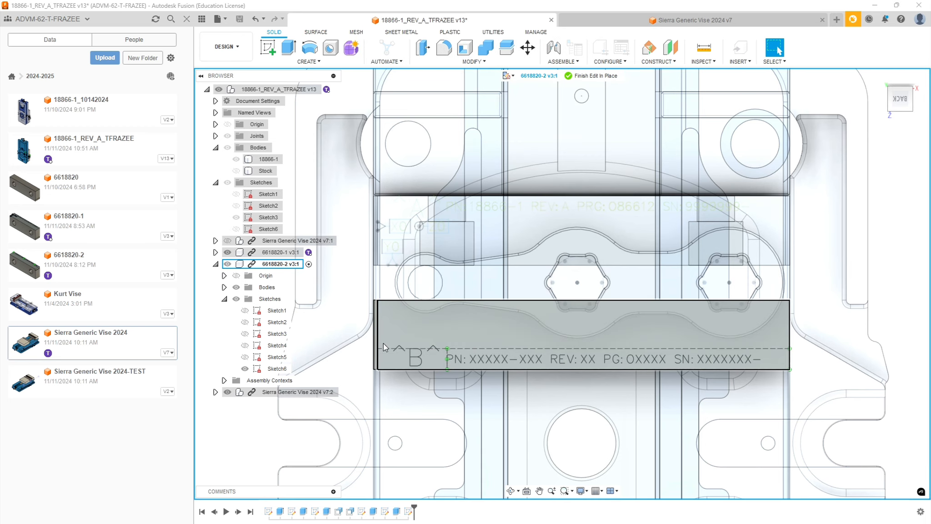
Open Sketch6 of jaw 6618820-2, which holds the B-side engraving text, for editing
right_click(277, 368)
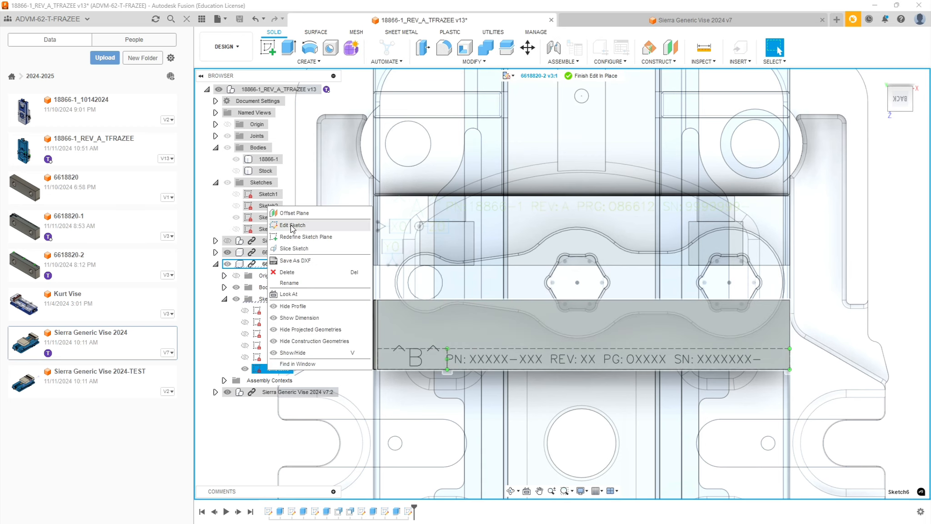
left_click(292, 225)
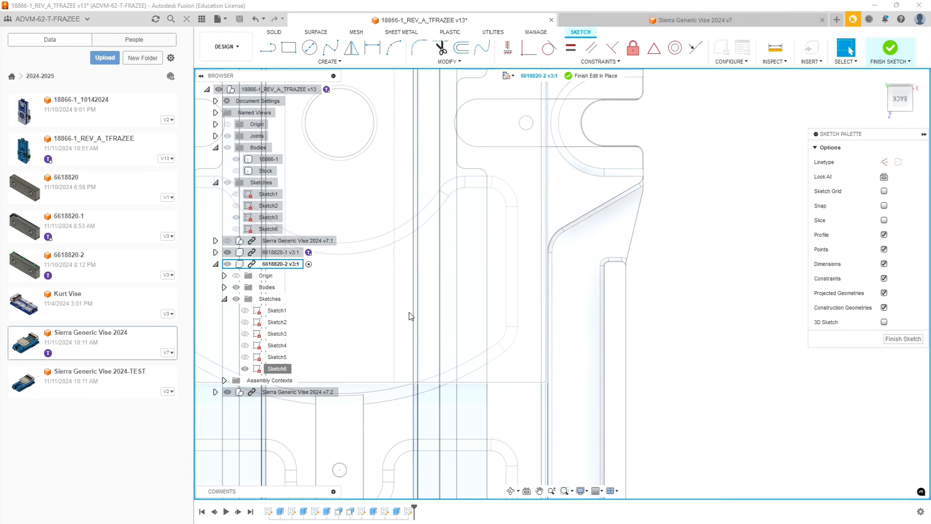
scroll(463, 319, "down", 3)
scroll(377, 170, "up", 2)
scroll(377, 214, "up", 1)
scroll(377, 216, "down", 1)
scroll(377, 219, "down", 2)
scroll(355, 221, "up", 2)
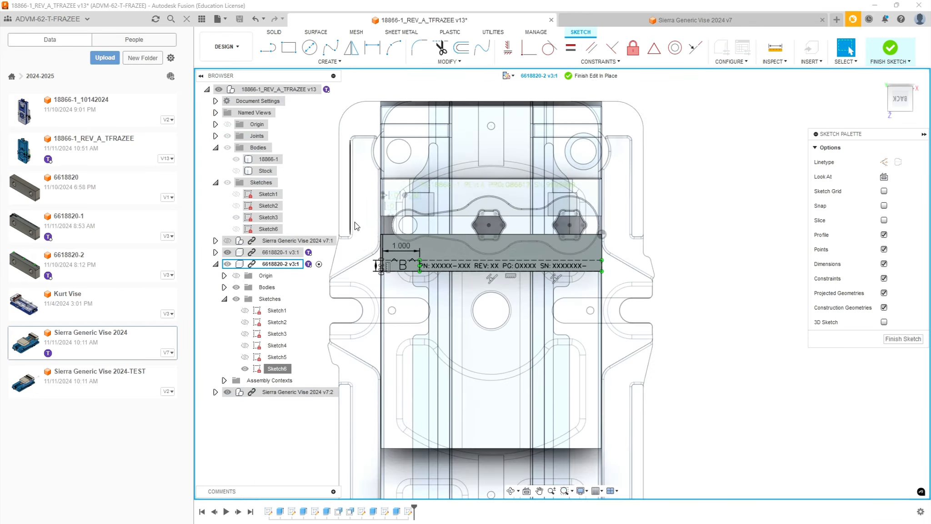
scroll(503, 157, "up", 3)
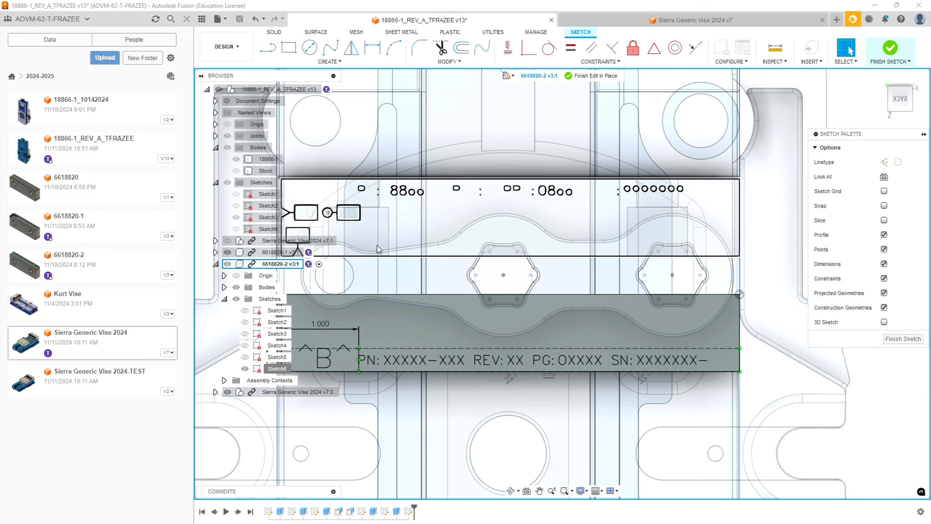
Replace the part-number placeholder after PN in the jaw B text with 1886-1
double_click(415, 356)
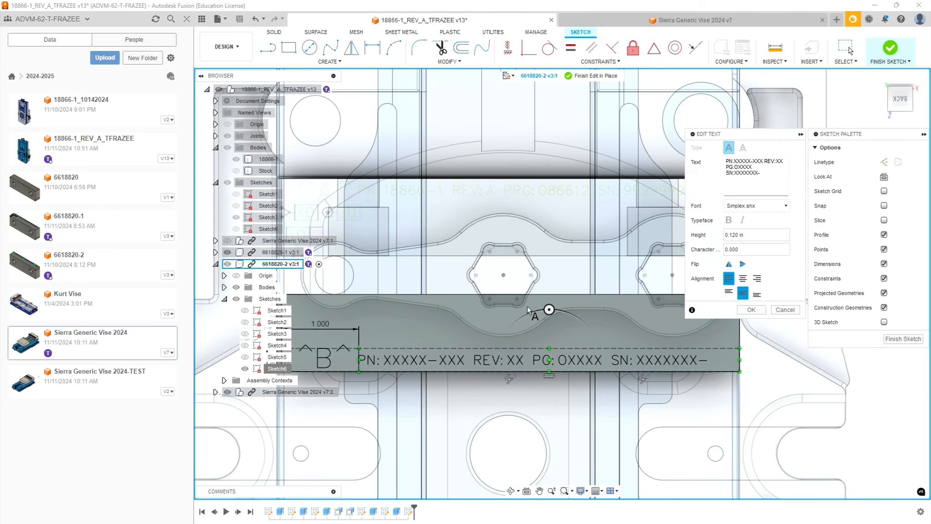
left_click_drag(727, 161, 746, 160)
left_click(748, 161)
left_click_drag(751, 162, 737, 162)
type("1886")
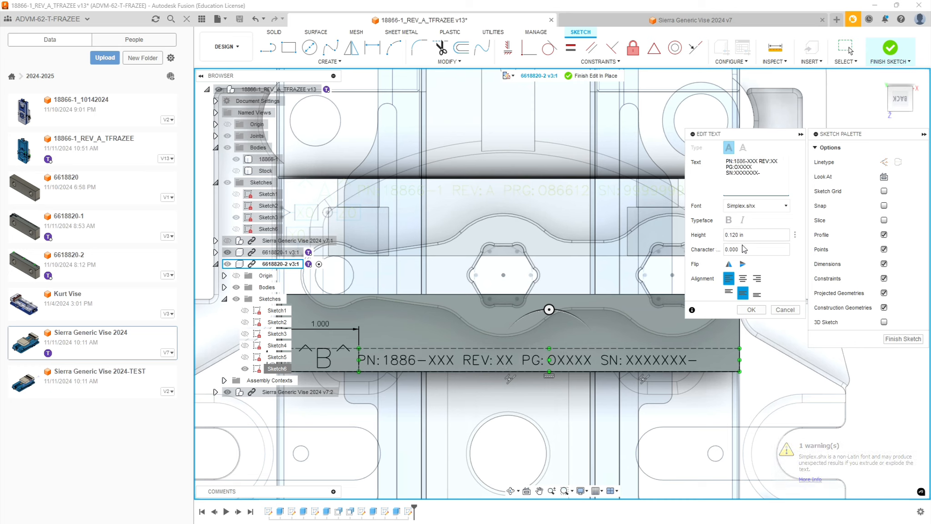
type("-")
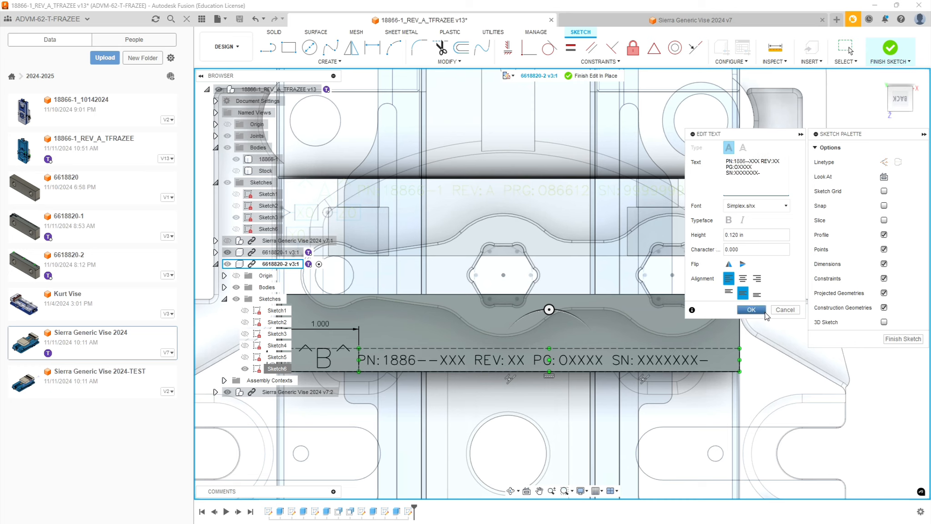
type("1")
key("Delete")
key("Delete")
key("Delete")
key("Delete")
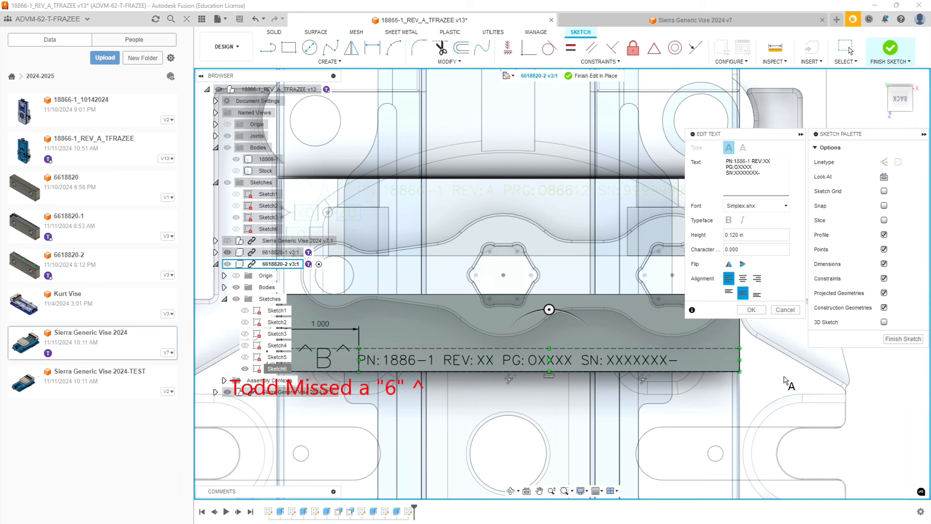
Replace the REV placeholder in the jaw B text with a capital A
key("Delete")
key("Delete")
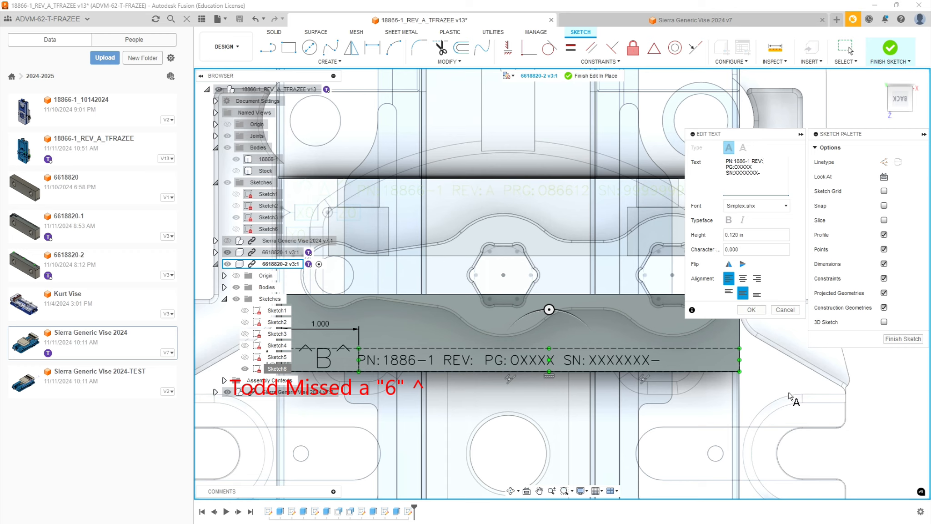
type("a")
key("BackSpace")
type("A")
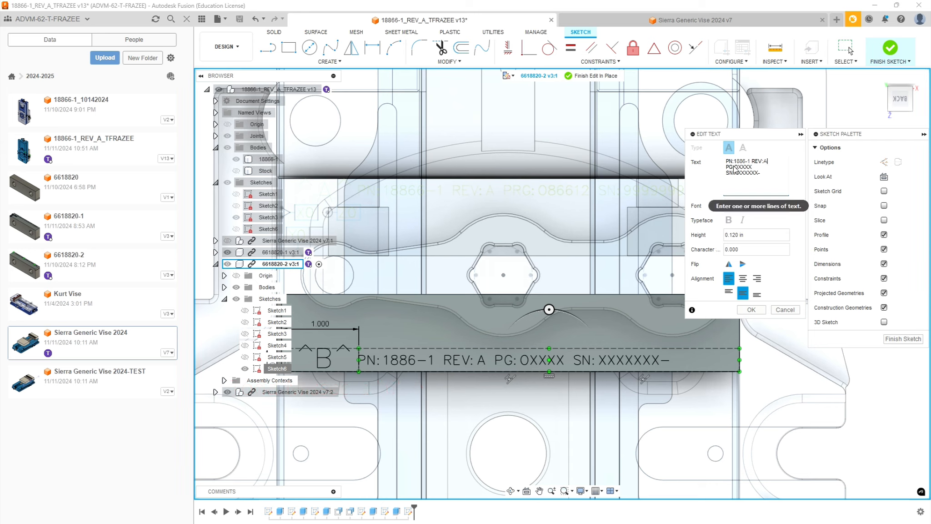
Set the program number after PG in the jaw B text to O86612
left_click_drag(753, 167, 742, 169)
type("8661")
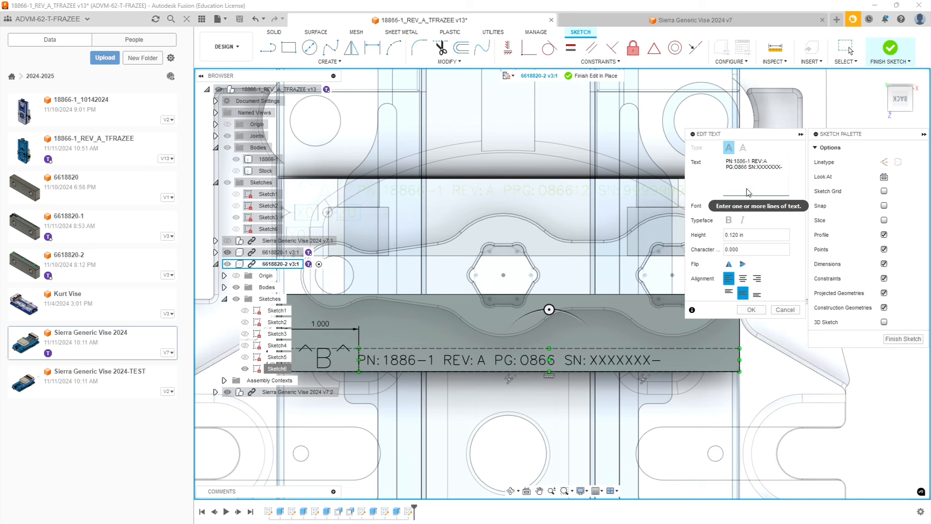
type("2")
Replace the SN placeholder in the jaw B text with 9999999, keeping the trailing dash, and accept the text changes
left_click_drag(758, 173, 738, 173)
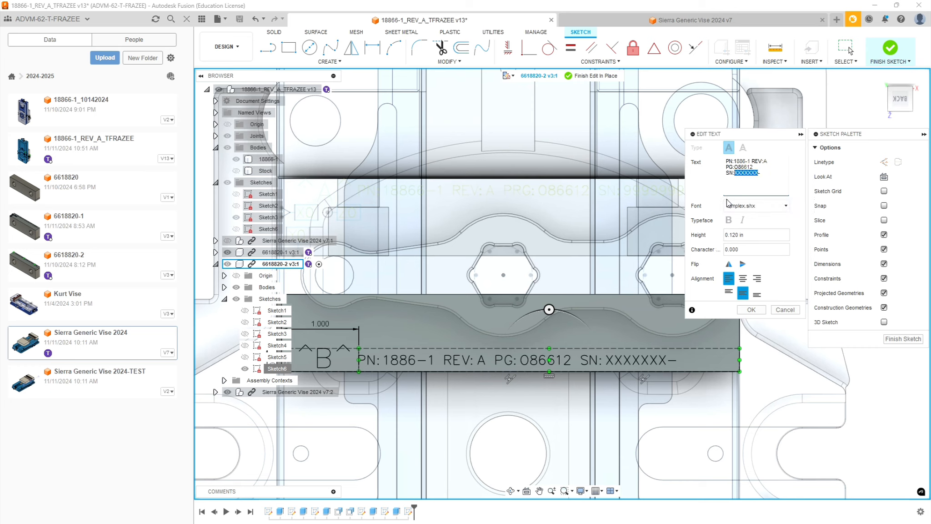
type("99999")
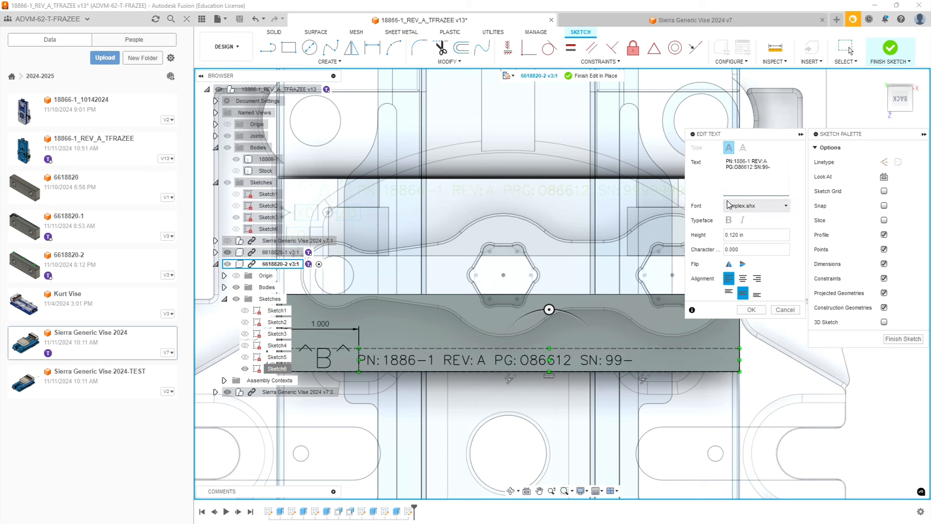
type("99")
left_click(751, 309)
Explode the large ^B^ label and the PN, REV, PG and SN text line into curves, and finish the jaw B sketch
scroll(499, 406, "up", 3)
scroll(452, 462, "up", 2)
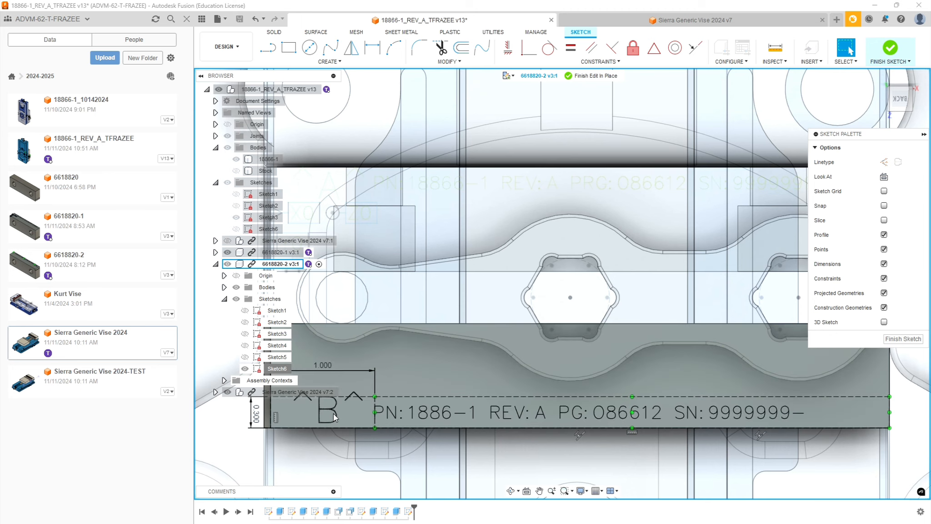
right_click(334, 413)
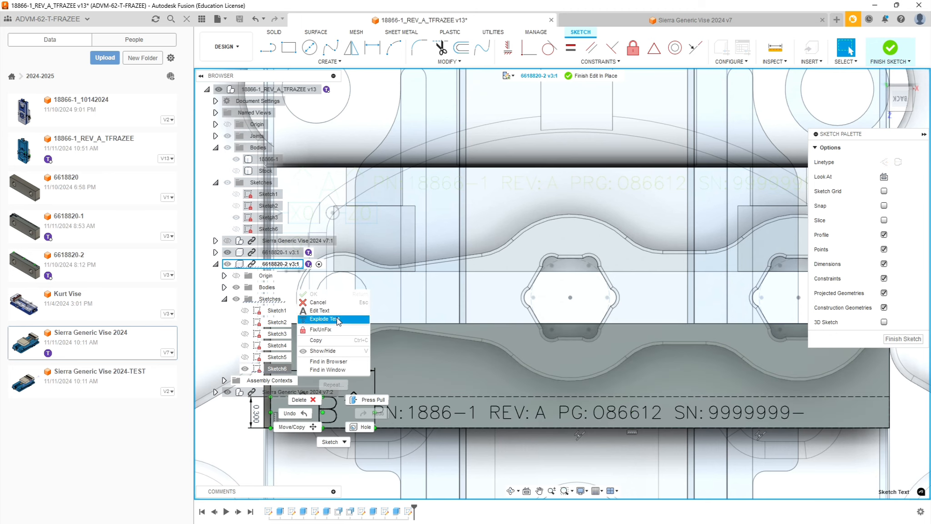
key("Escape")
right_click(418, 414)
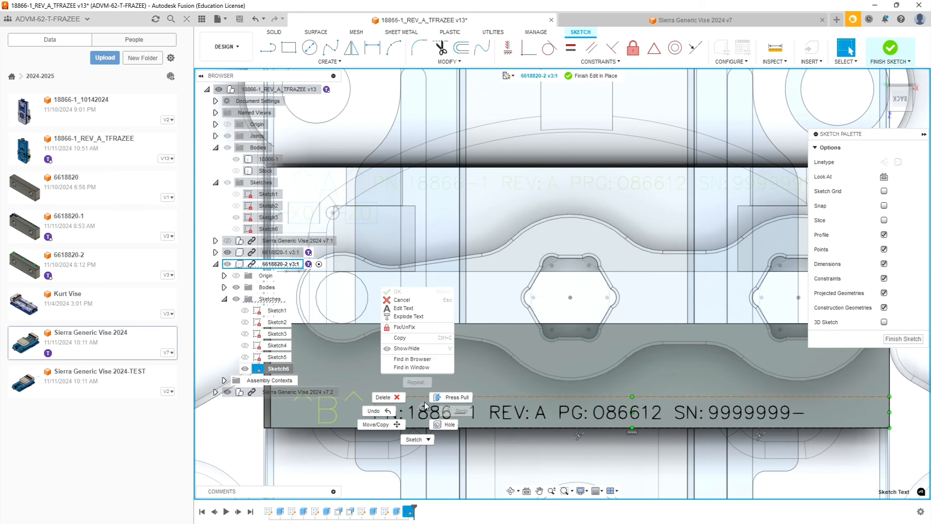
left_click(419, 317)
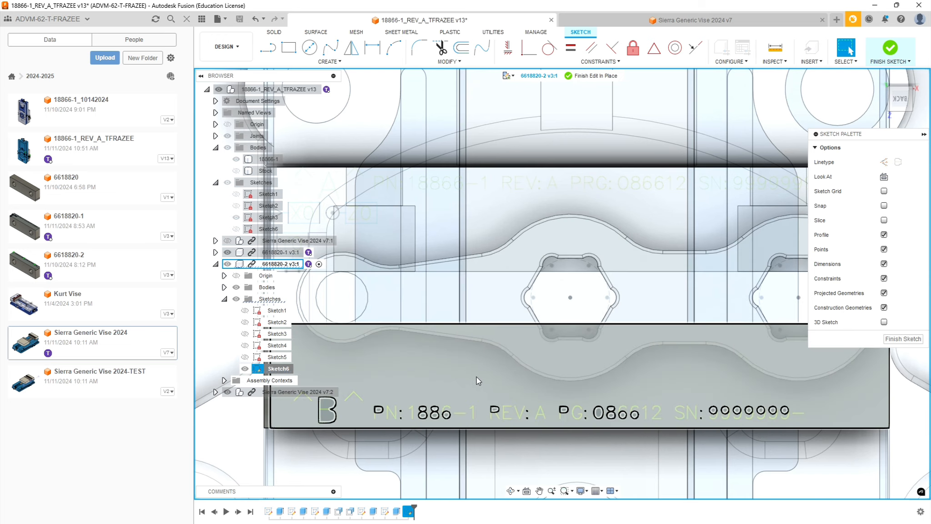
scroll(457, 372, "down", 5)
left_click(892, 344)
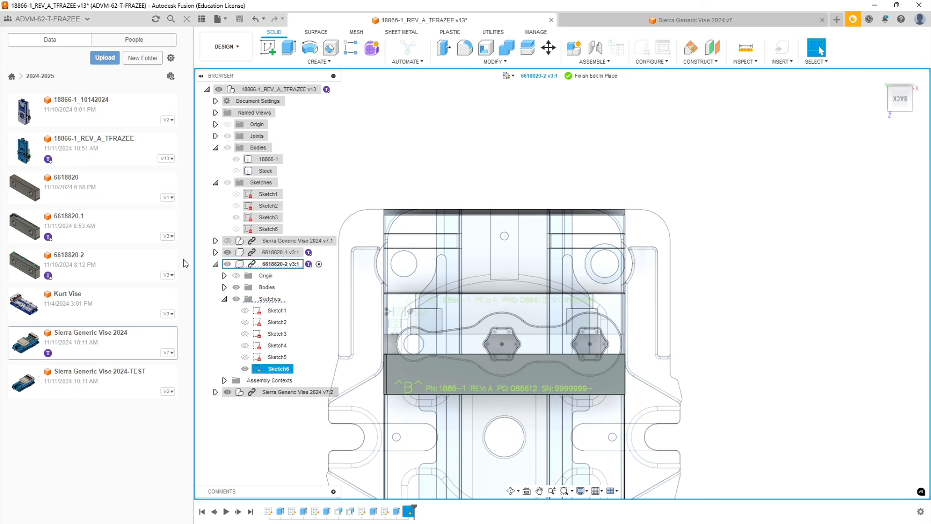
Collapse the 6618820-2 jaw's browser branches, then finish its in-place edit to return to the full vise assembly
left_click(223, 299)
left_click(215, 264)
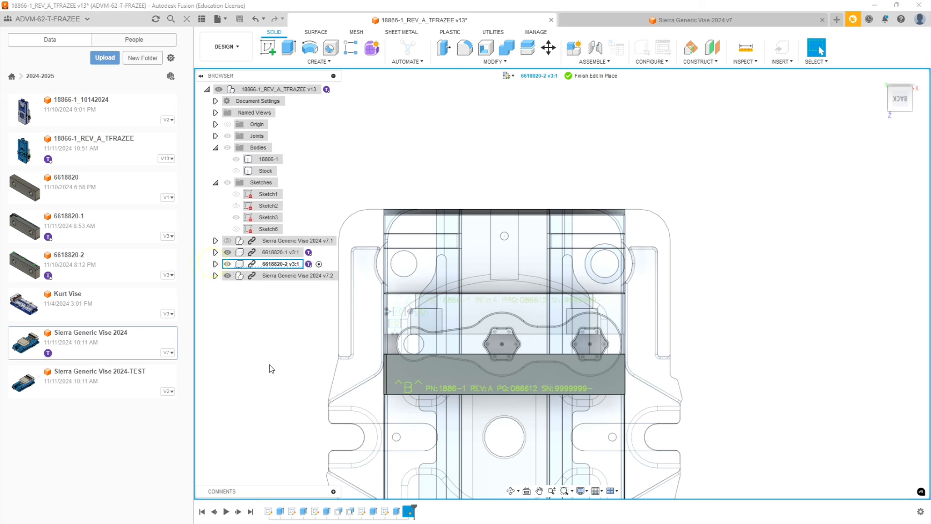
left_click(262, 373)
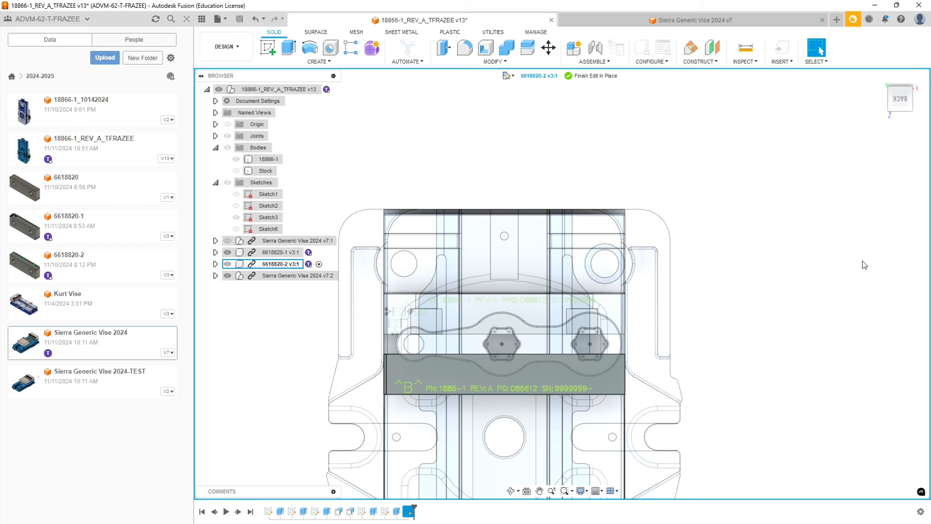
left_click(592, 76)
middle_click_drag(731, 273, 751, 227, "shift")
scroll(508, 290, "down", 2)
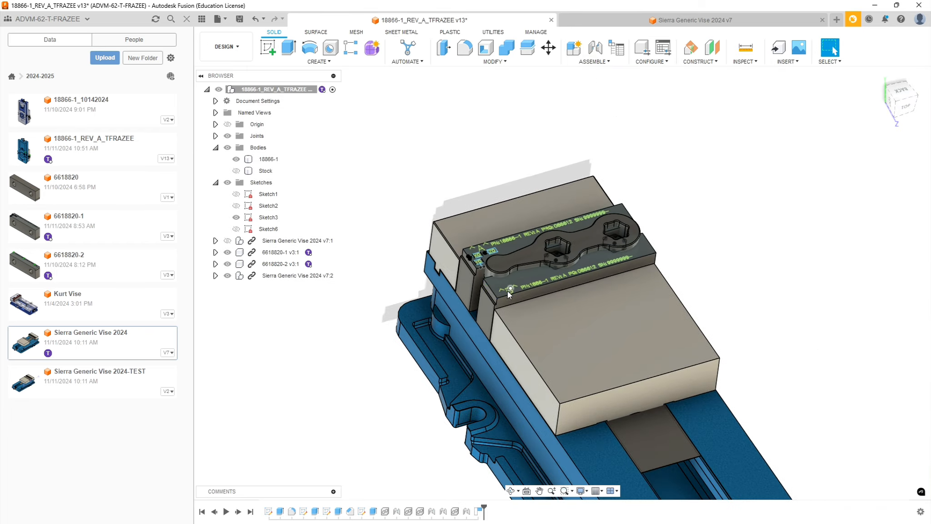
Hide Sketch3 of the top-level assembly so its curves no longer show on the part, and collapse the Sketches folder
scroll(508, 290, "up", 5)
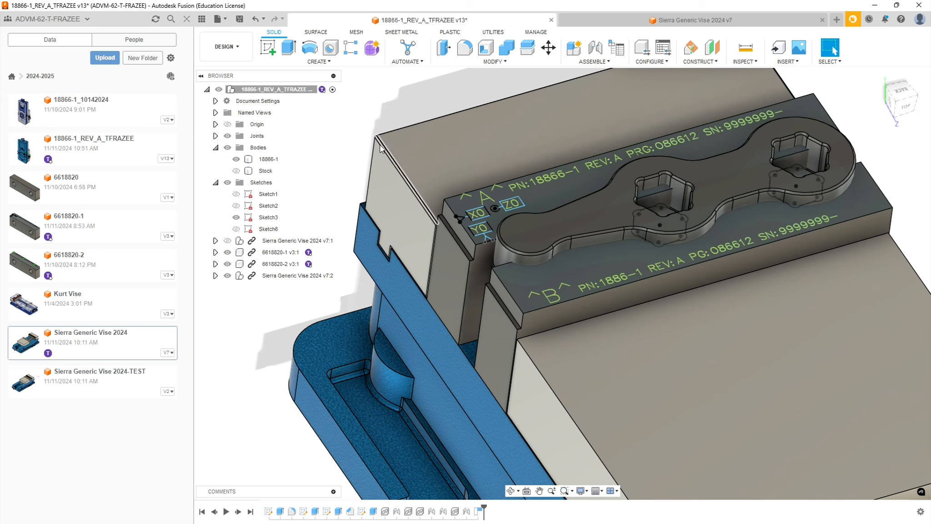
scroll(697, 254, "down", 4)
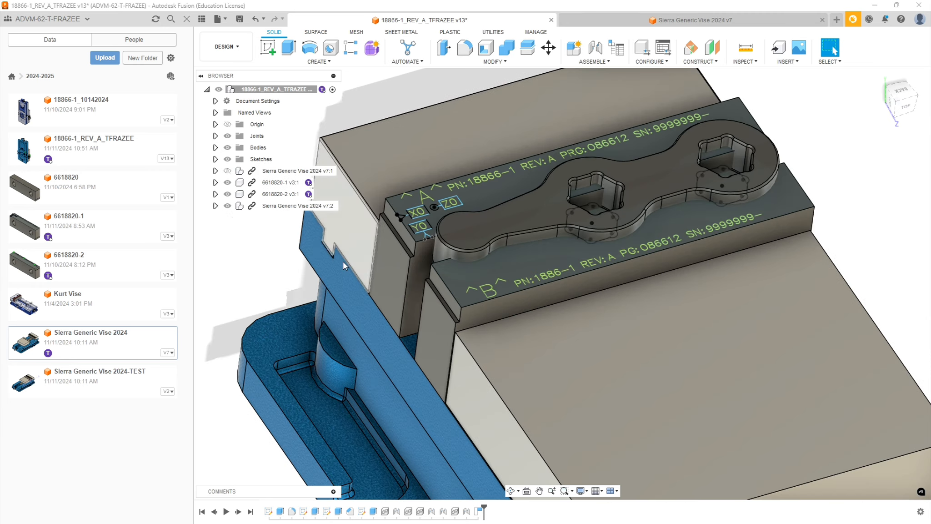
left_click(215, 159)
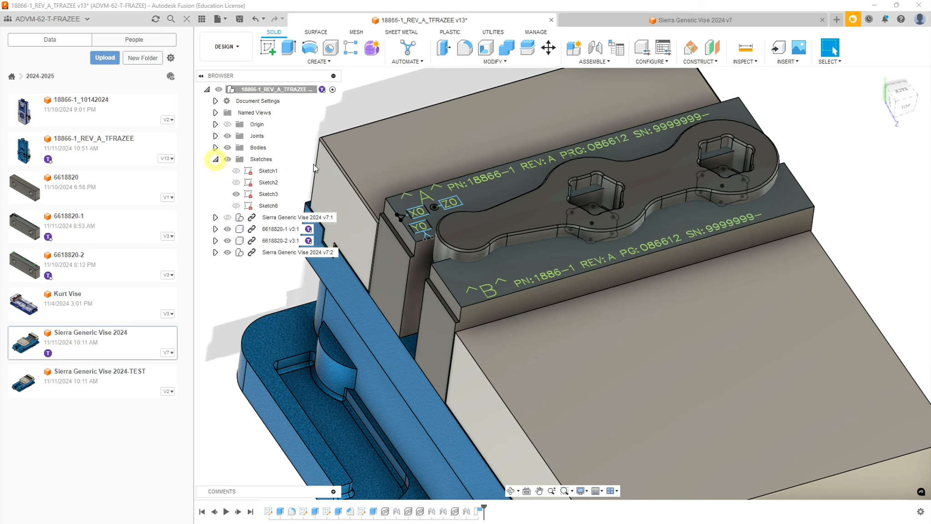
left_click(236, 195)
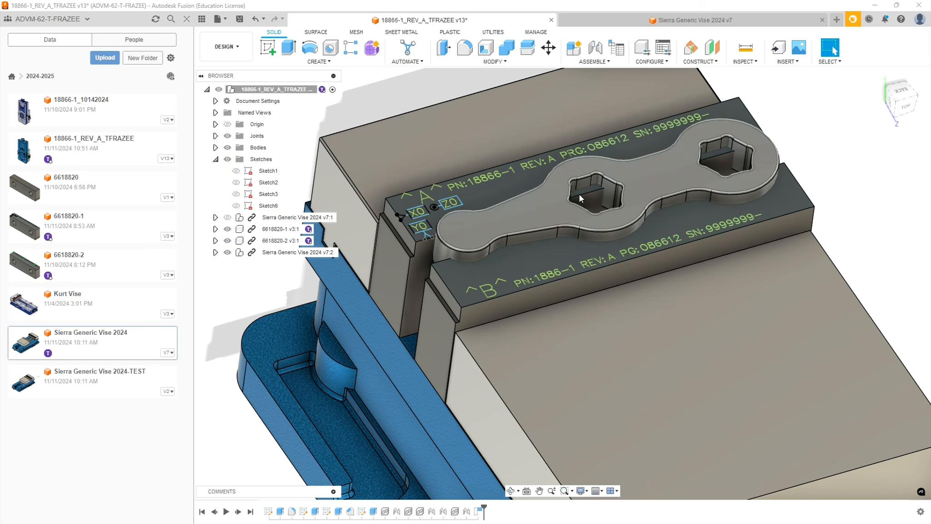
left_click(216, 159)
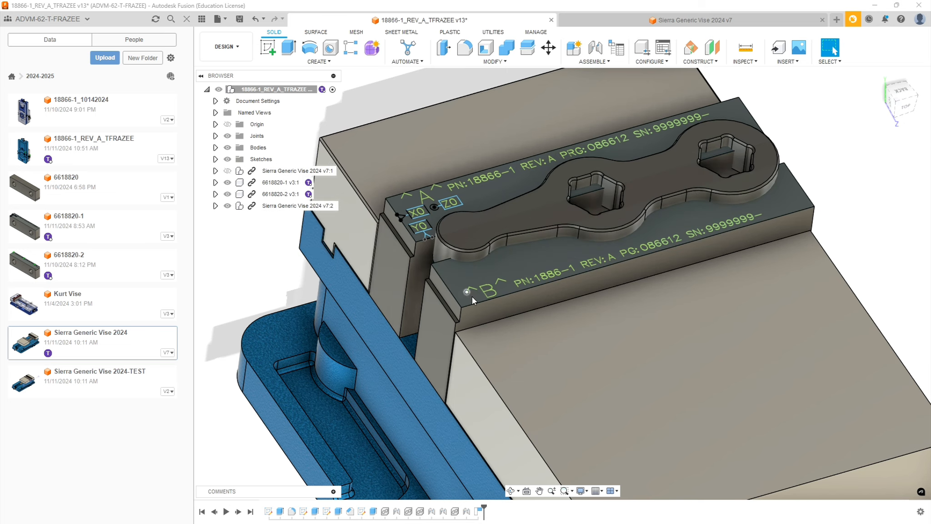
scroll(472, 297, "down", 5)
middle_click_drag(350, 319, 304, 261, "shift")
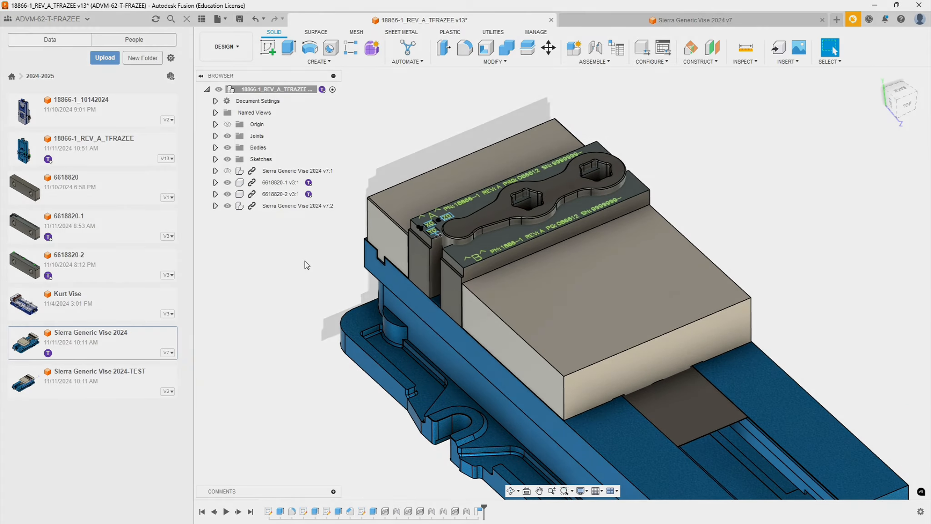